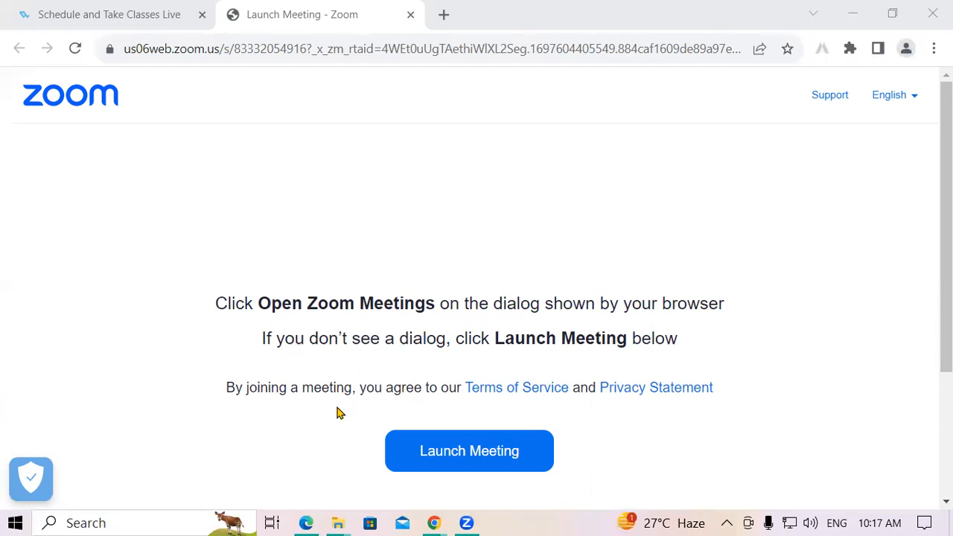
- Switch to the Tally Prime PDF in Edge and examine the balance sheet example's particulars and amounts on page 13
{"action": "left_click", "coordinate": [306, 522]}
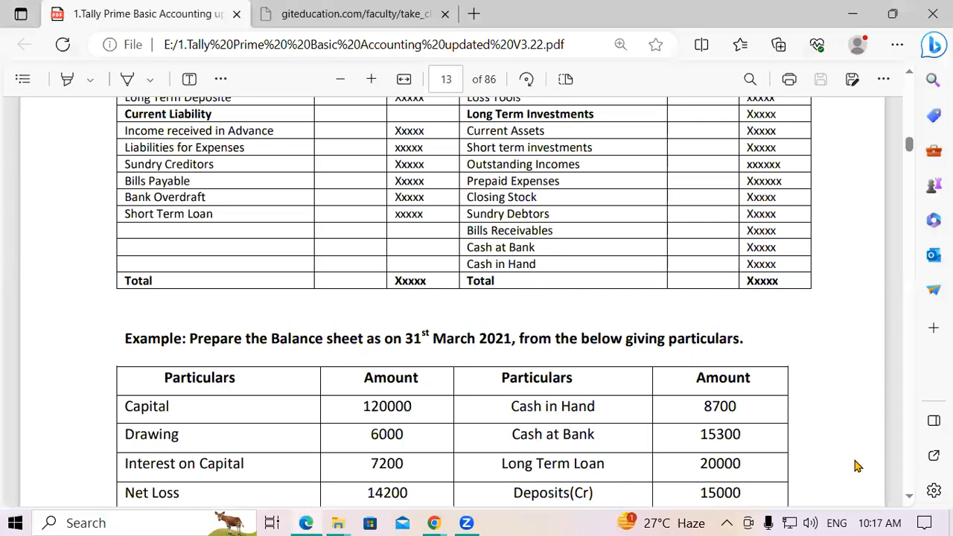
{"action": "left_click", "coordinate": [908, 497]}
{"action": "left_click", "coordinate": [908, 499]}
{"action": "left_click", "coordinate": [908, 499]}
{"action": "left_click", "coordinate": [908, 499]}
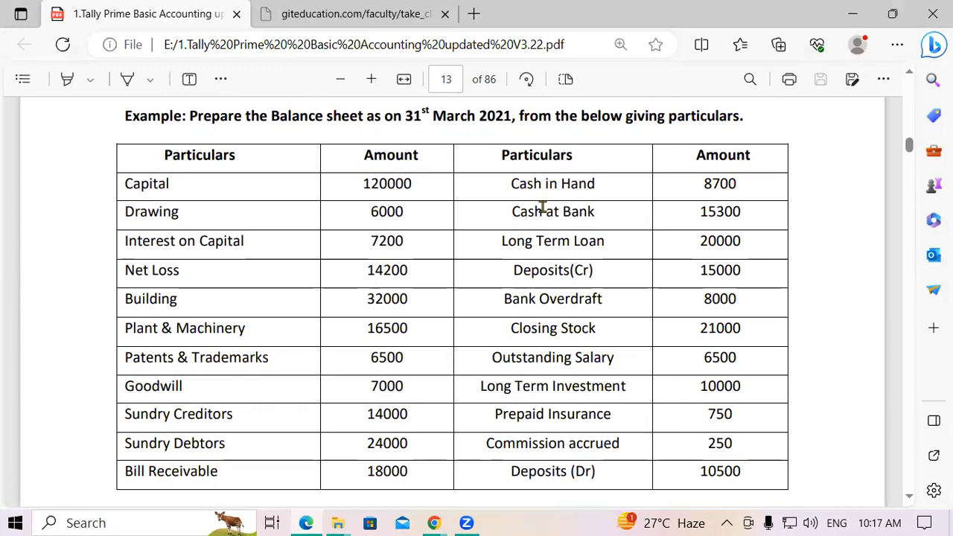
{"action": "left_click", "coordinate": [437, 293]}
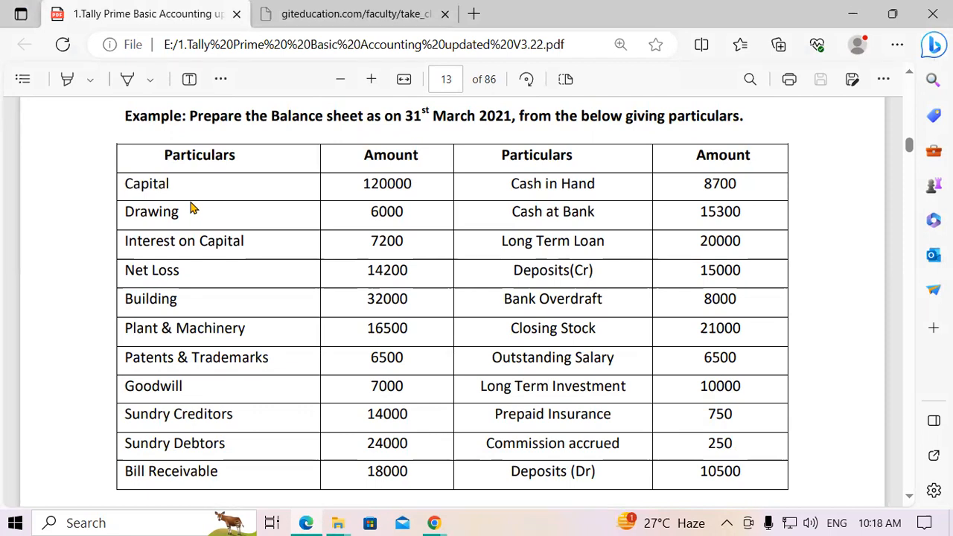
{"action": "left_click_drag", "start_coordinate": [161, 155], "coordinate": [233, 155]}
{"action": "left_click", "coordinate": [233, 157]}
{"action": "left_click_drag", "start_coordinate": [363, 155], "coordinate": [570, 158]}
{"action": "left_click", "coordinate": [446, 164]}
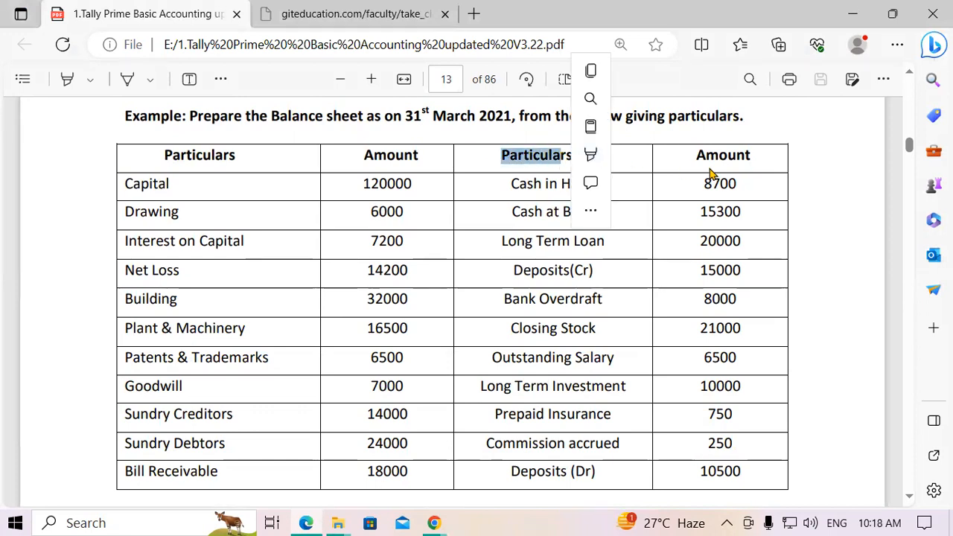
{"action": "left_click", "coordinate": [424, 171]}
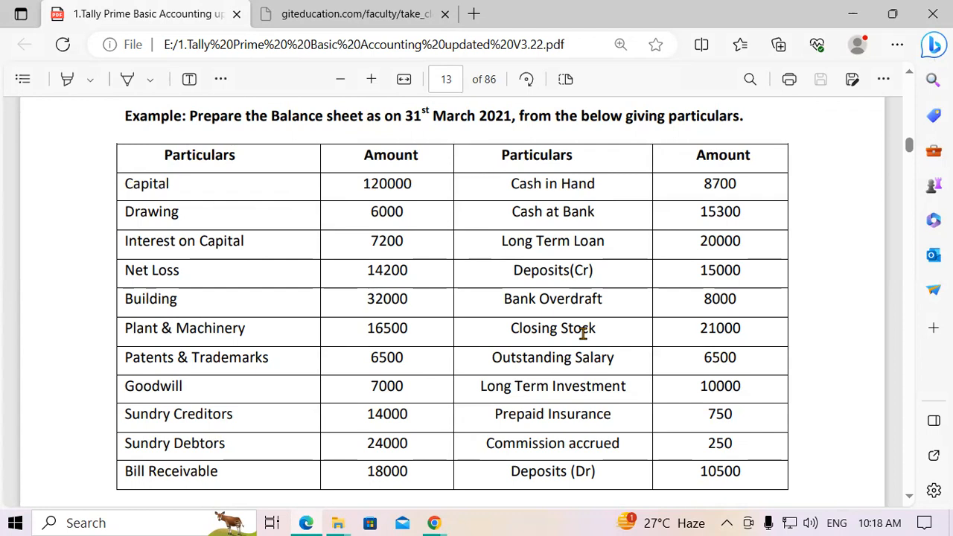
- Launch Excel, decline the default-program offer, and create a blank workbook, dismissing the activation wizard
{"action": "key", "text": "super+r"}
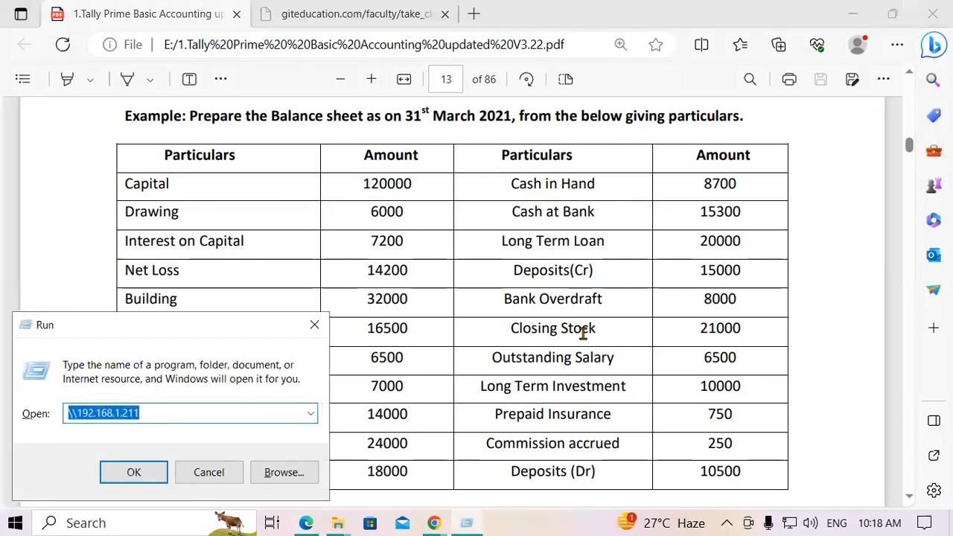
{"action": "type", "text": "EX"}
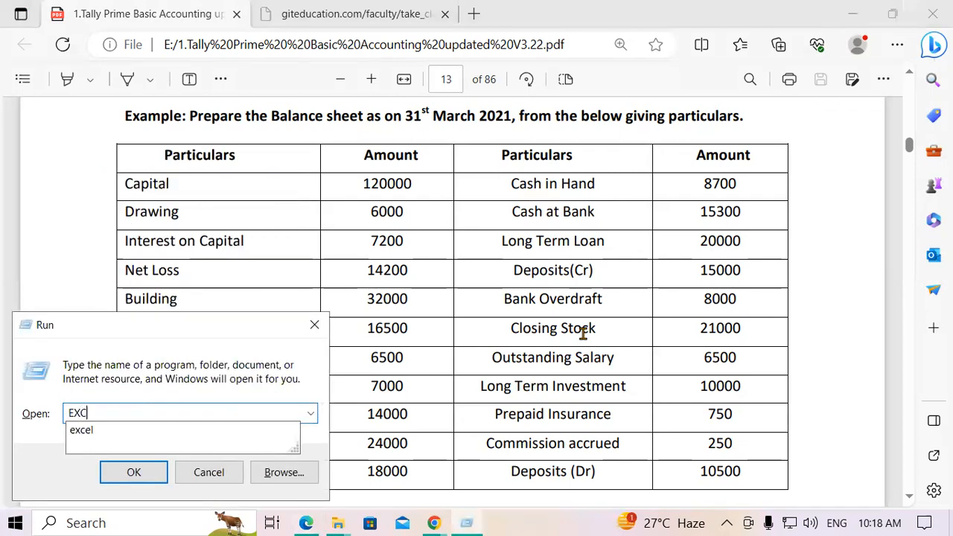
{"action": "type", "text": "C"}
{"action": "key", "text": "Down"}
{"action": "key", "text": "Return"}
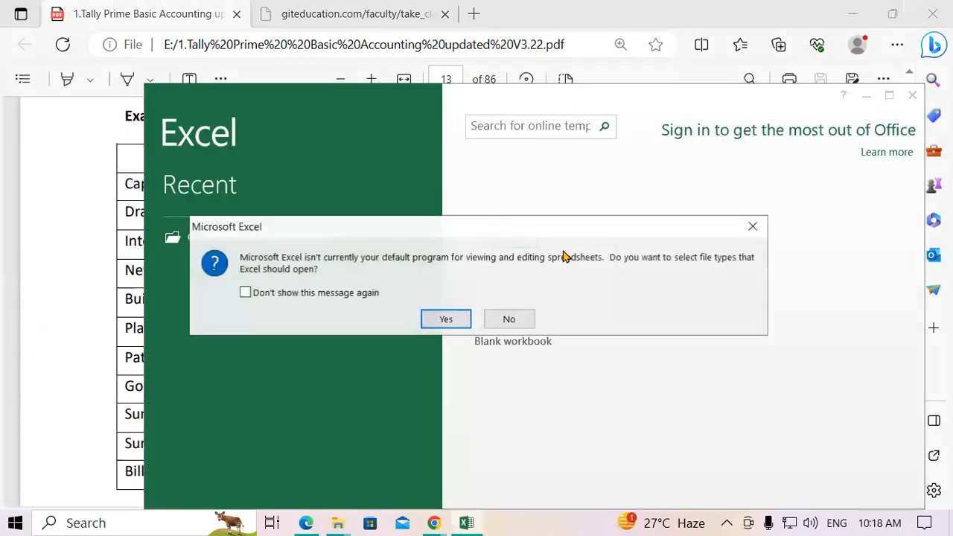
{"action": "left_click", "coordinate": [509, 319]}
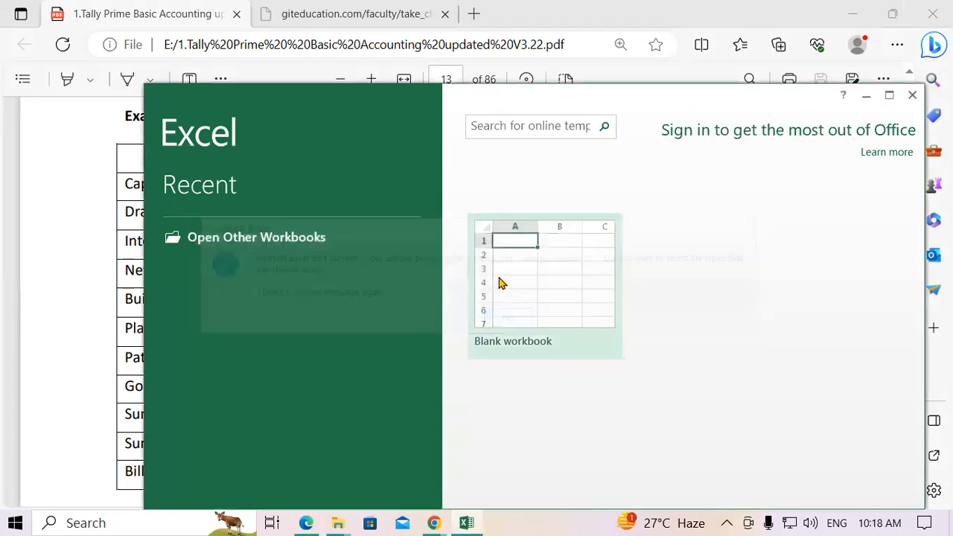
{"action": "left_click", "coordinate": [898, 101]}
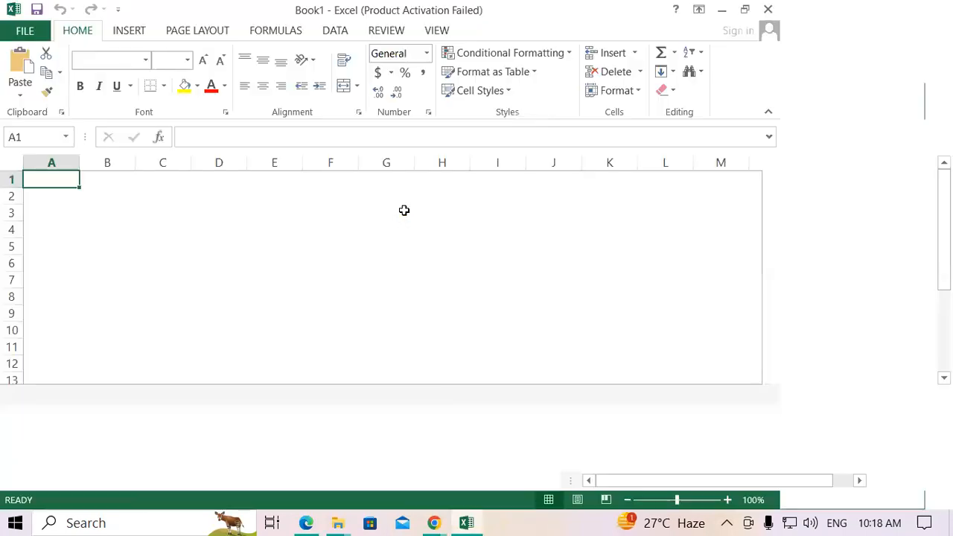
{"action": "left_click", "coordinate": [404, 211]}
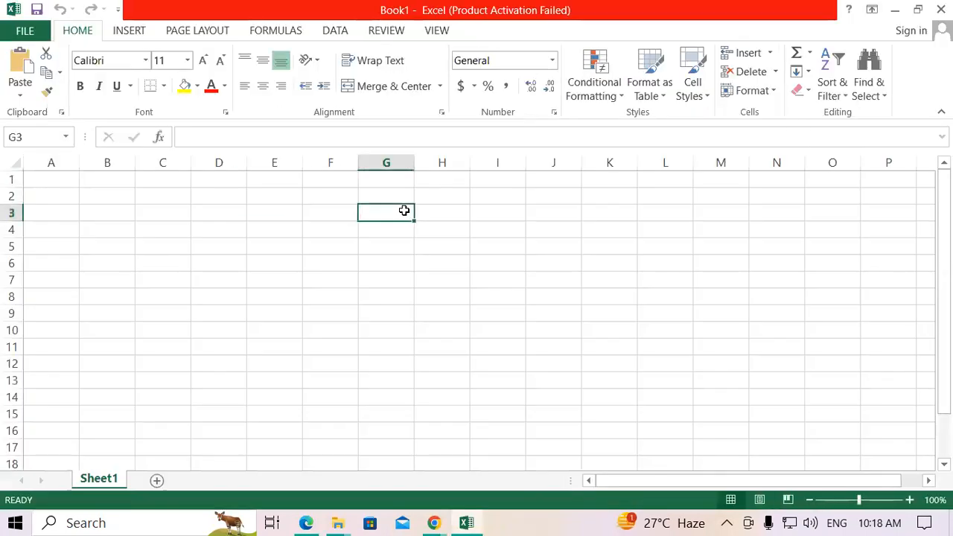
{"action": "left_click", "coordinate": [655, 437]}
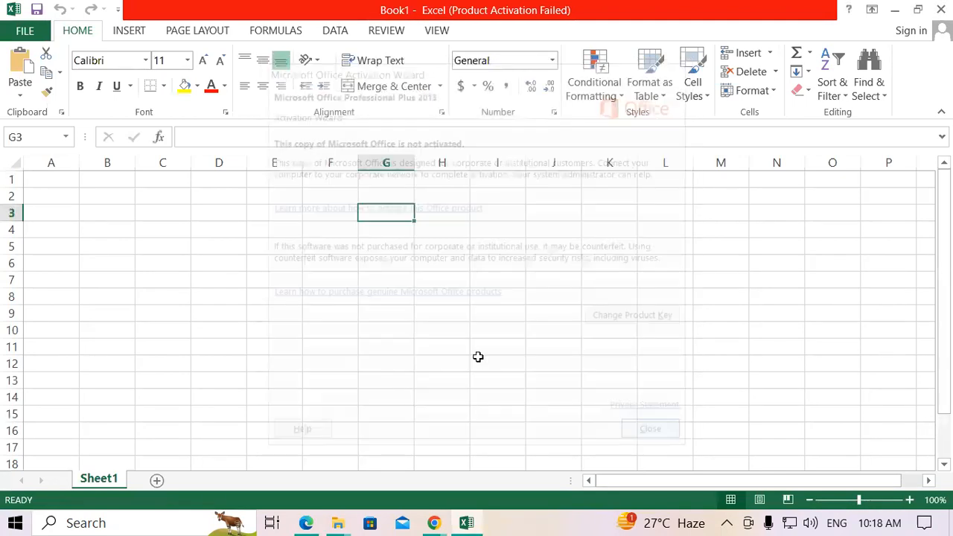
- Merge and center cells D3:L3 for the title
{"action": "left_click", "coordinate": [287, 245]}
{"action": "left_click_drag", "start_coordinate": [227, 209], "coordinate": [653, 212]}
{"action": "left_click", "coordinate": [390, 87]}
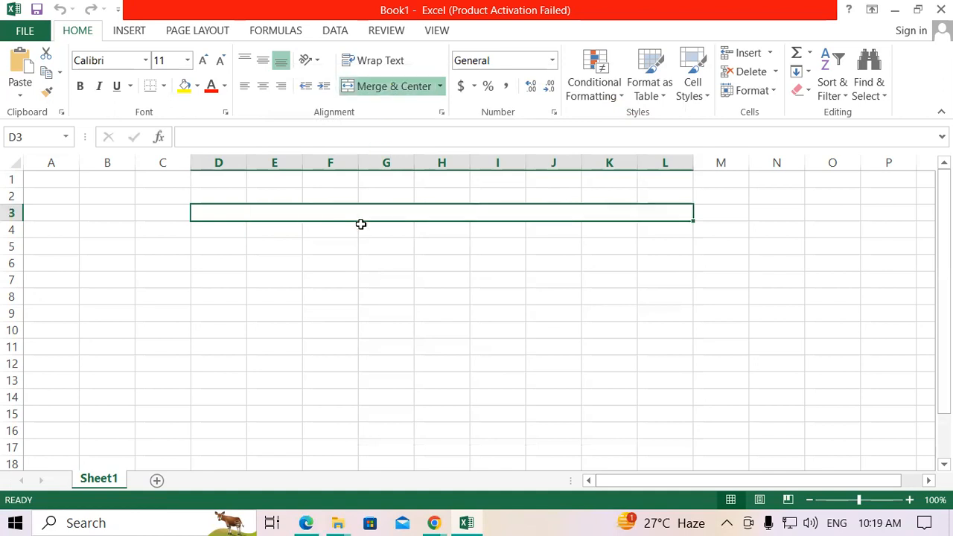
{"action": "type", "text": "bAL"}
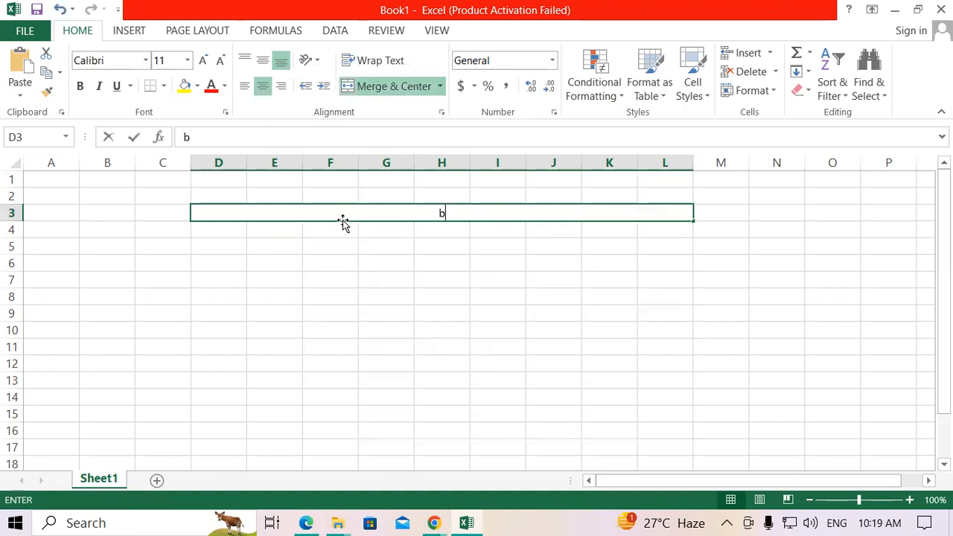
{"action": "key", "text": "BackSpace"}
{"action": "key", "text": "BackSpace"}
{"action": "key", "text": "BackSpace"}
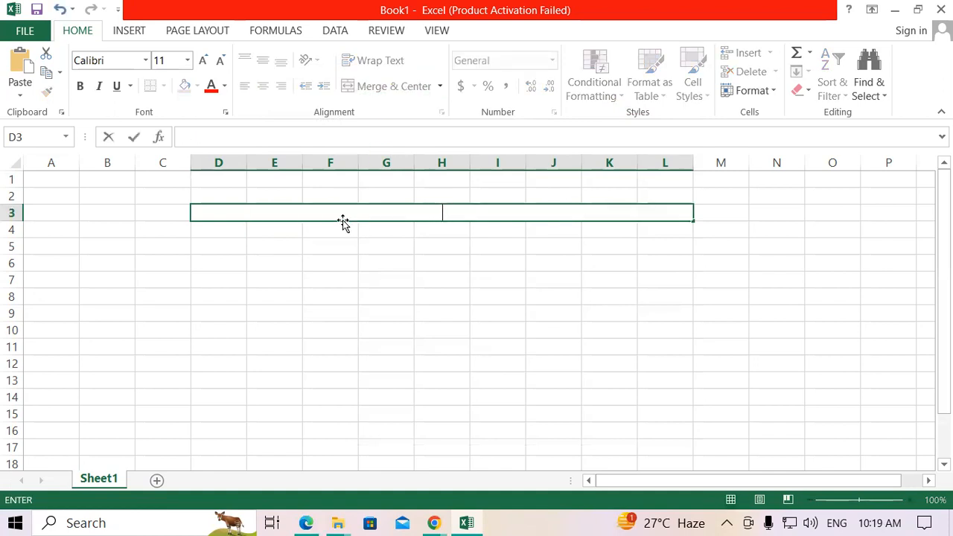
- Enter the title "Balance Sheet as on" followed by a long dotted line and "31 March2022" in the merged row 3 cell
{"action": "type", "text": "Balance Sh"}
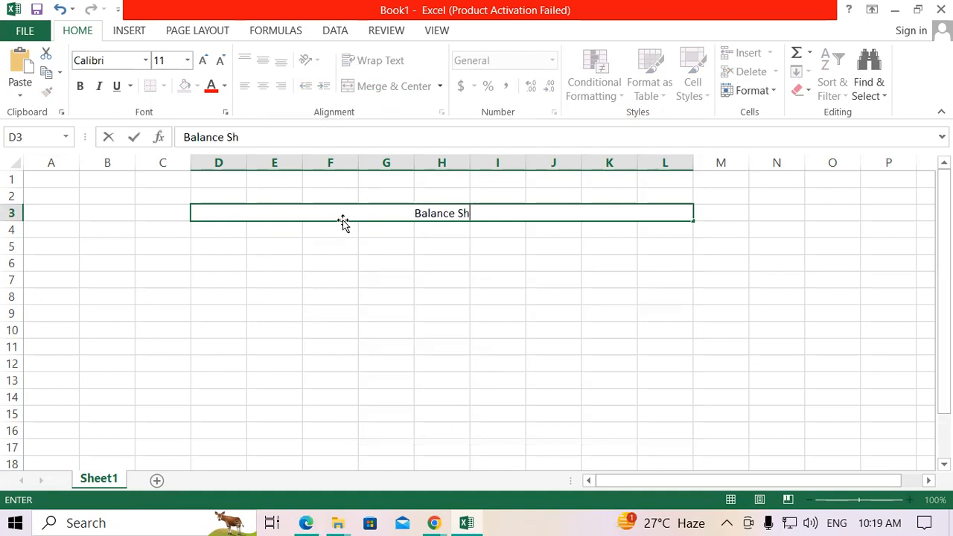
{"action": "type", "text": "eet as "}
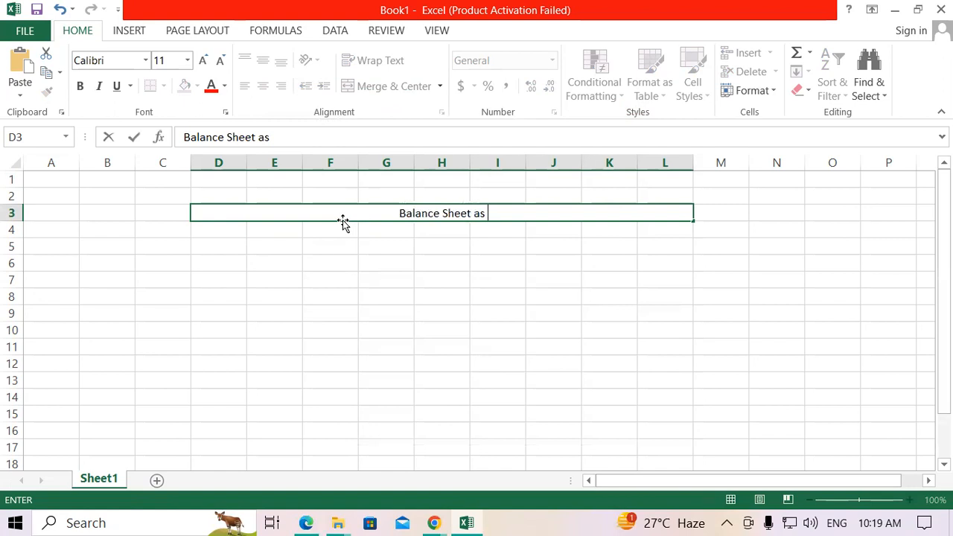
{"action": "type", "text": "o"}
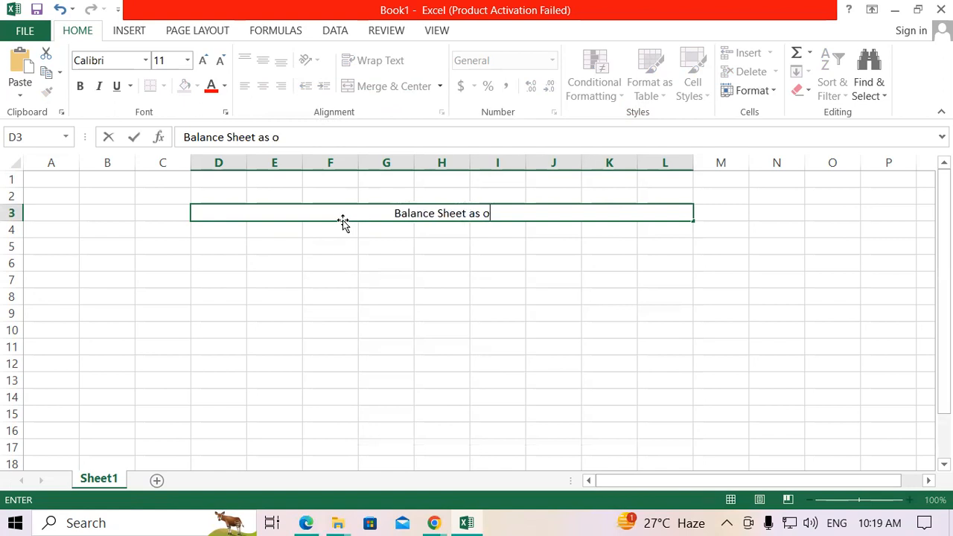
{"action": "type", "text": "n............"}
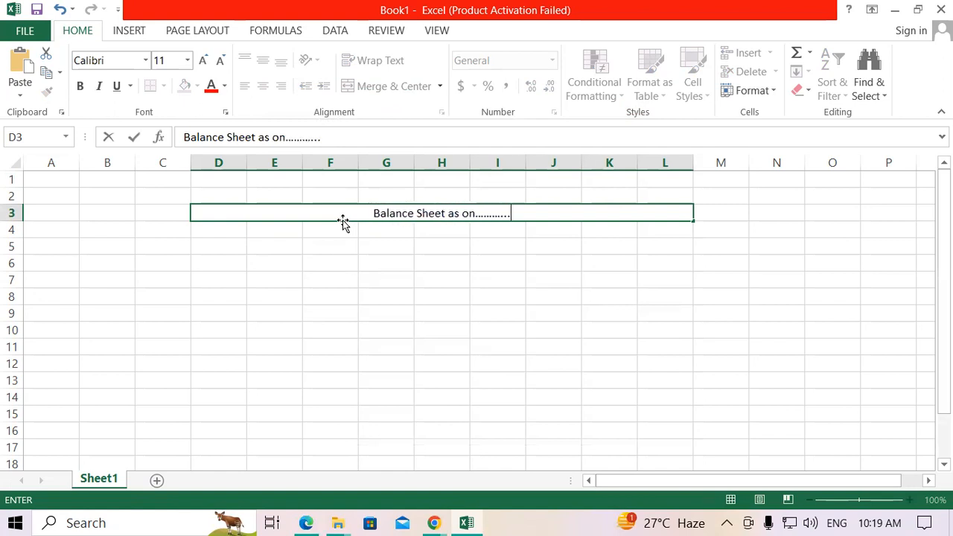
{"action": "type", "text": "...............................3"}
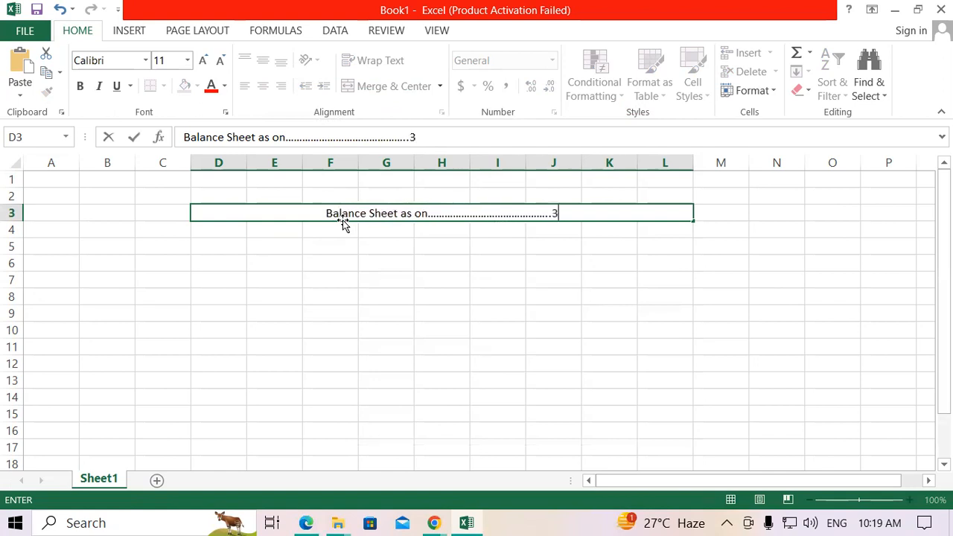
{"action": "type", "text": "1 March202"}
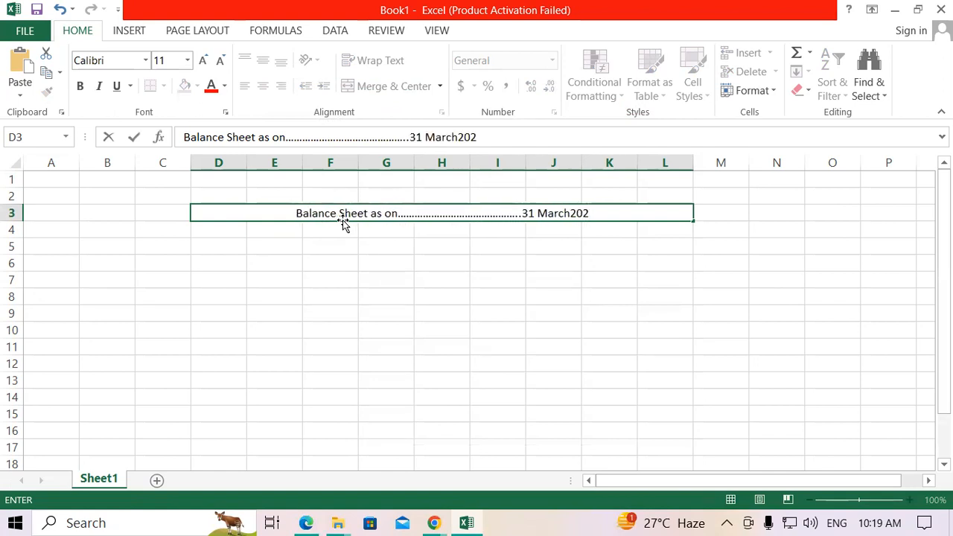
{"action": "type", "text": "2"}
{"action": "key", "text": "Return"}
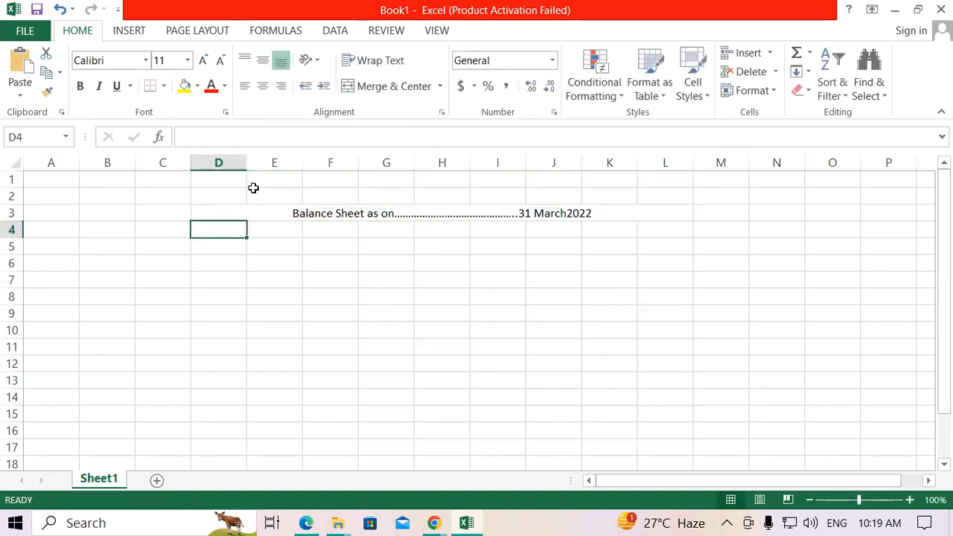
- Enter the liability-side headings Liability, Amount and Amount in cells D4 to F4
{"action": "type", "text": "Lia"}
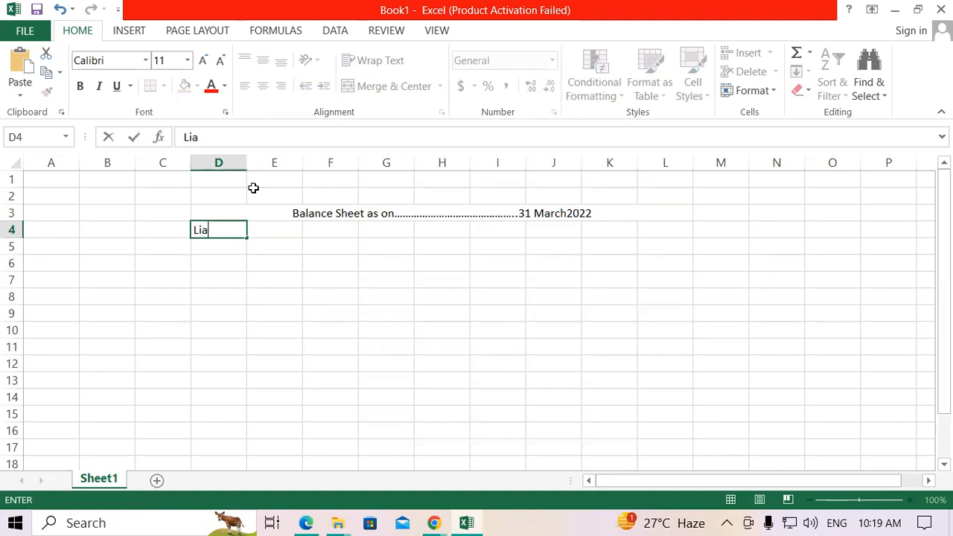
{"action": "type", "text": "bility"}
{"action": "key", "text": "Tab"}
{"action": "type", "text": "Amou"}
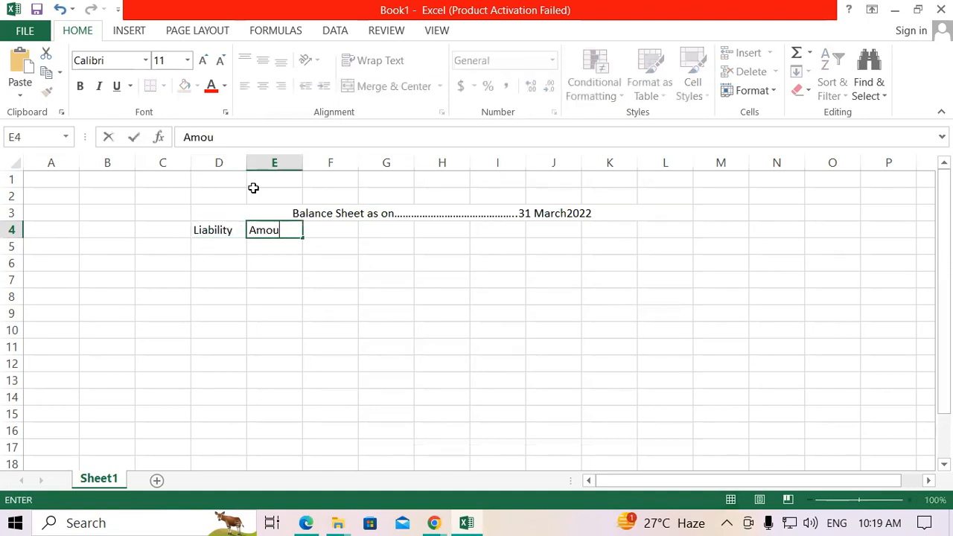
{"action": "key", "text": "Tab"}
{"action": "type", "text": "Amoun"}
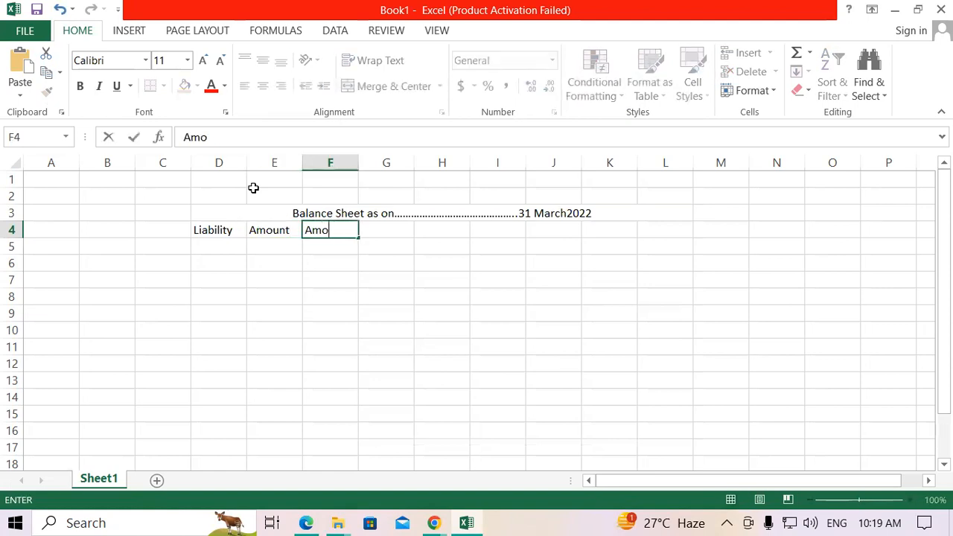
{"action": "key", "text": "Tab"}
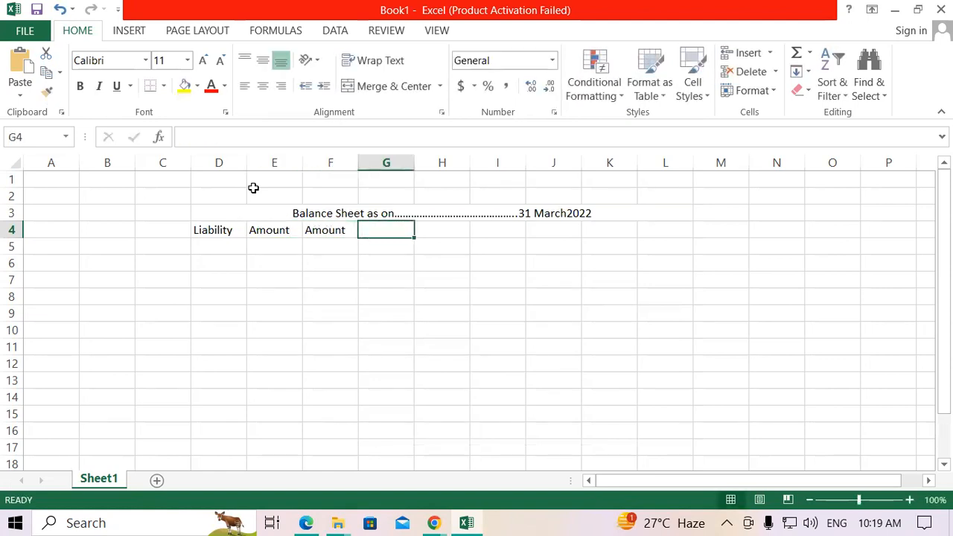
- Enter the asset-side headings Assets, Amount and Amount in cells G4 to I4
{"action": "type", "text": "Assets"}
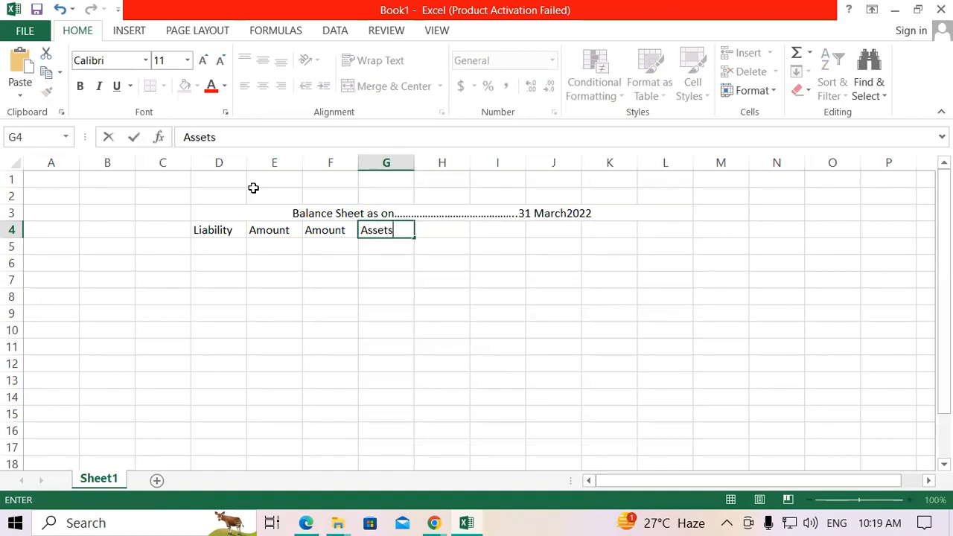
{"action": "key", "text": "Tab"}
{"action": "type", "text": "A"}
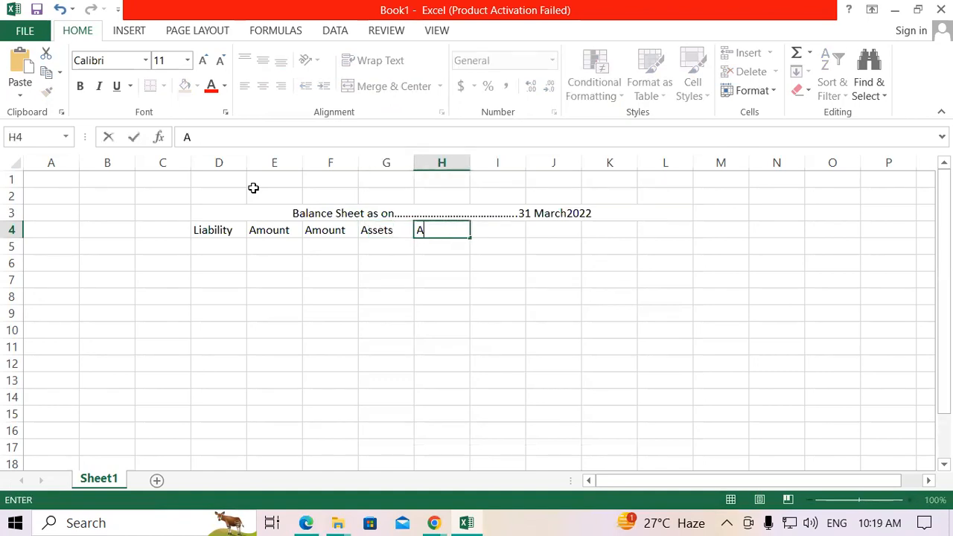
{"action": "type", "text": "mount"}
{"action": "key", "text": "Tab"}
{"action": "type", "text": "Amount"}
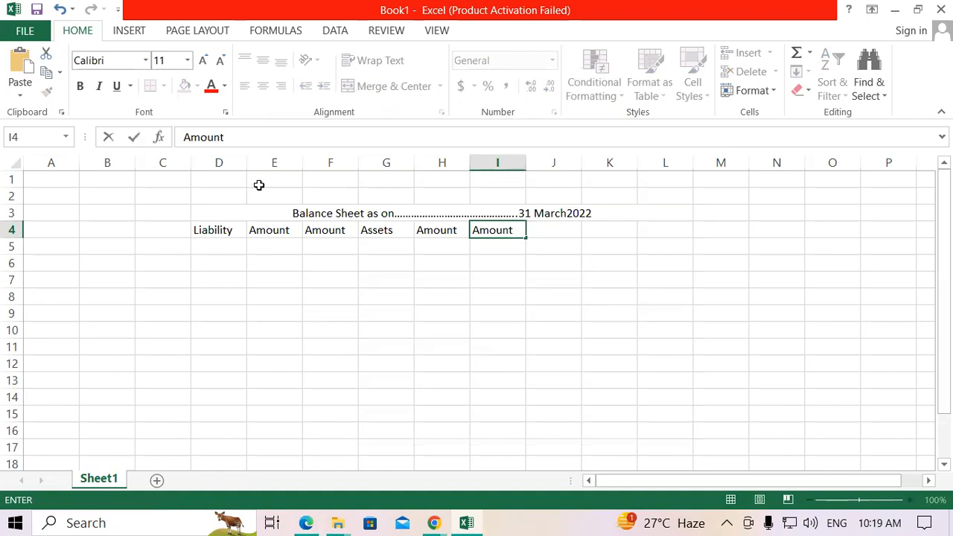
{"action": "left_click", "coordinate": [346, 347]}
- Make the column headings in D4:I4 bold and enlarge their font to size 16
{"action": "left_click_drag", "start_coordinate": [218, 227], "coordinate": [494, 226]}
{"action": "left_click", "coordinate": [79, 85]}
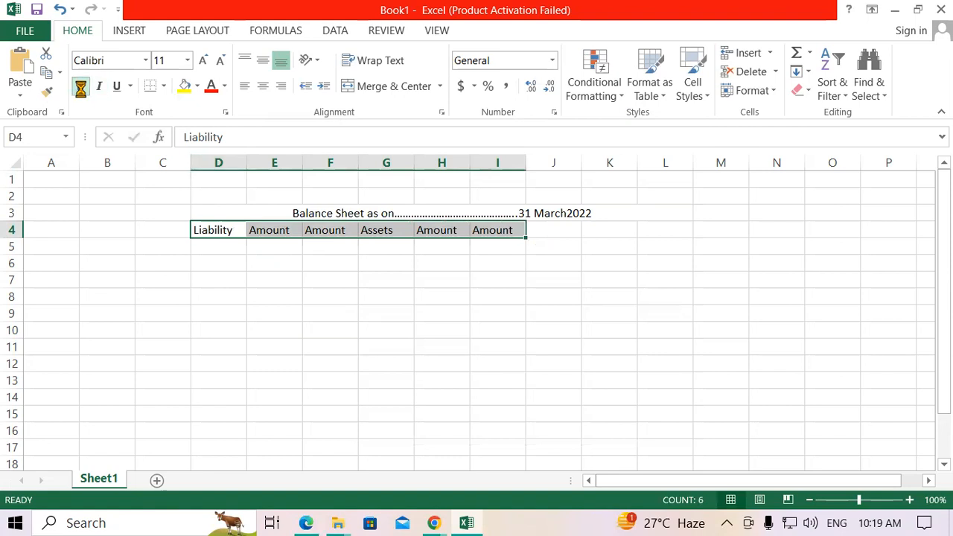
{"action": "left_click", "coordinate": [204, 62]}
{"action": "left_click", "coordinate": [204, 63]}
{"action": "left_click", "coordinate": [204, 63]}
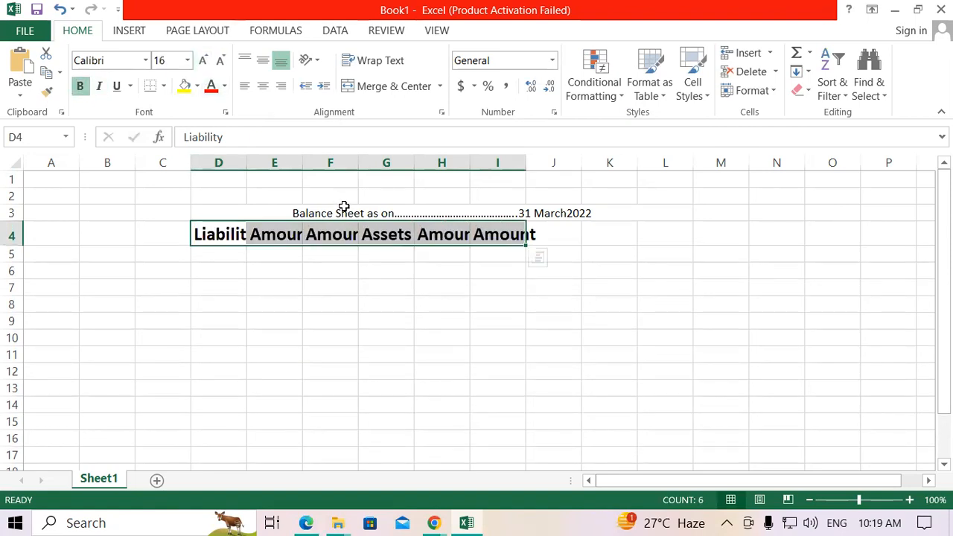
- Autofit the widths of columns D through I to their headings
{"action": "left_click_drag", "start_coordinate": [216, 161], "coordinate": [514, 161]}
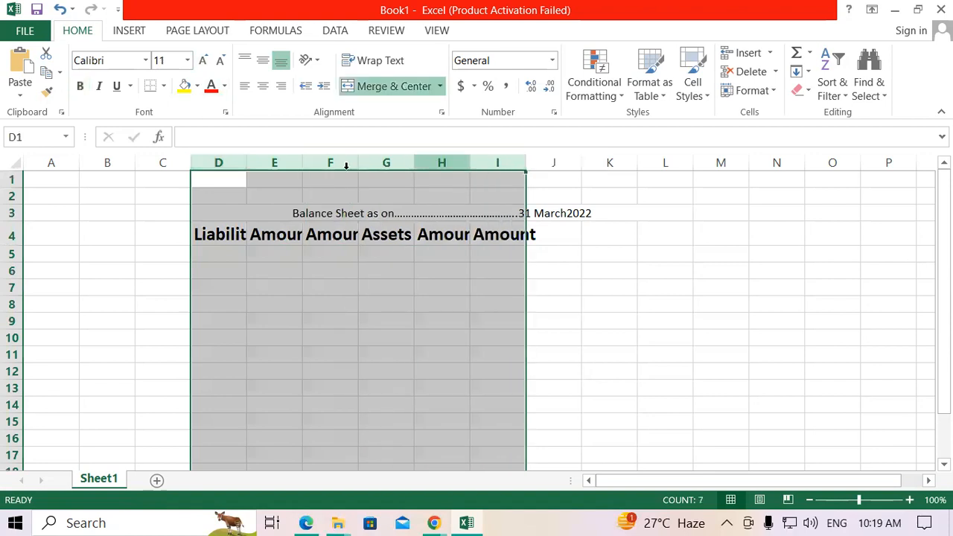
{"action": "double_click", "coordinate": [301, 162]}
{"action": "left_click", "coordinate": [569, 303]}
- Left-align the balance sheet title in row 3, make it bold, and increase its font size to 12
{"action": "left_click", "coordinate": [389, 211]}
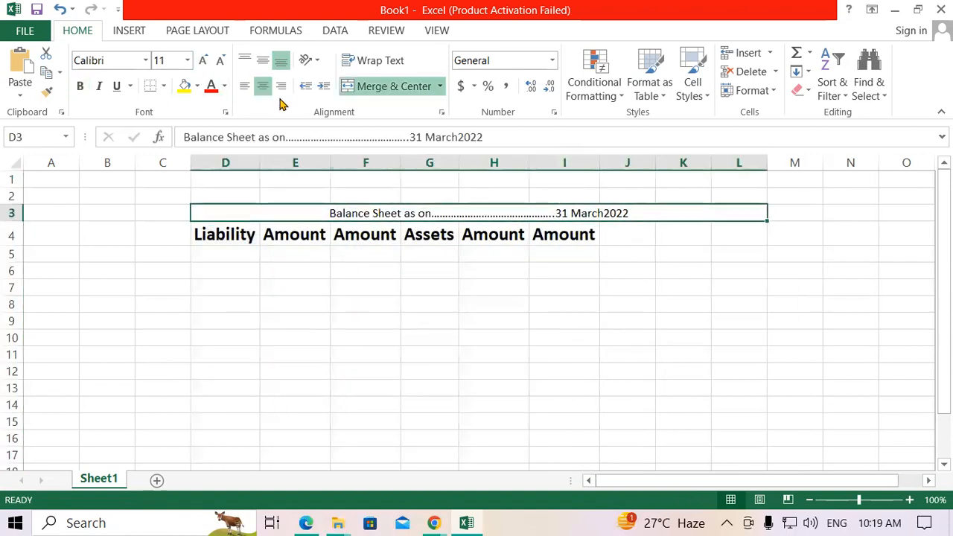
{"action": "left_click", "coordinate": [244, 86]}
{"action": "left_click", "coordinate": [80, 86]}
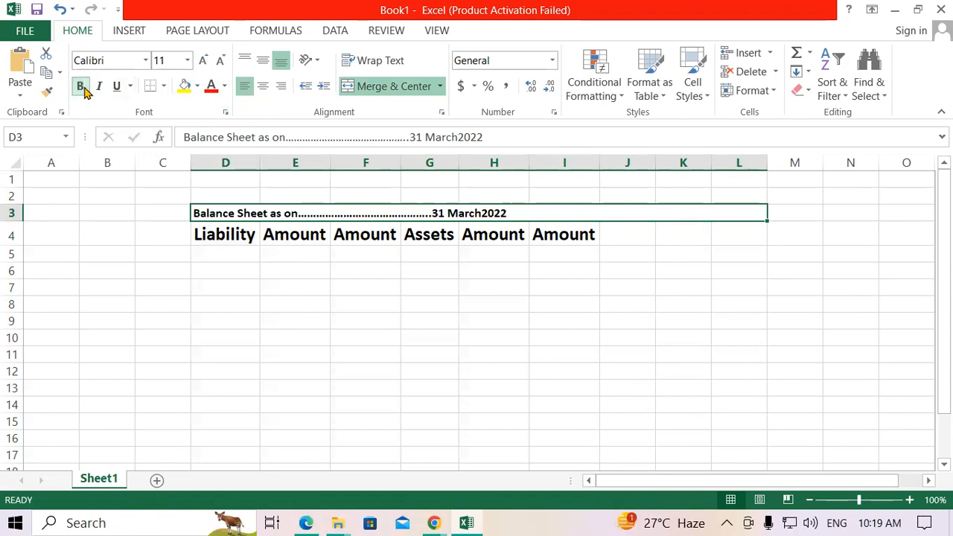
{"action": "left_click", "coordinate": [204, 61]}
{"action": "left_click", "coordinate": [427, 330]}
- Apply all borders to the balance sheet range D3:L17
{"action": "left_click_drag", "start_coordinate": [255, 221], "coordinate": [529, 449]}
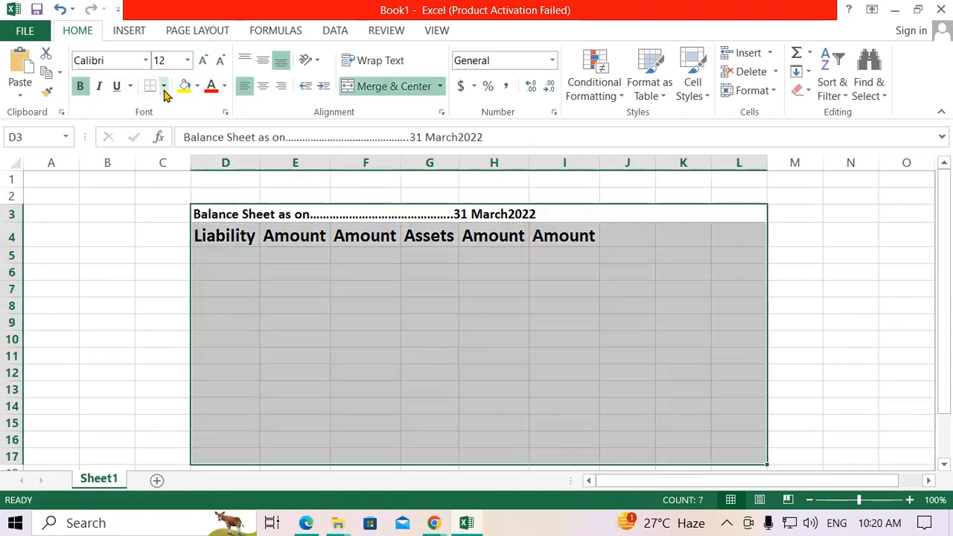
{"action": "left_click", "coordinate": [164, 86]}
{"action": "left_click", "coordinate": [193, 234]}
{"action": "left_click", "coordinate": [531, 319]}
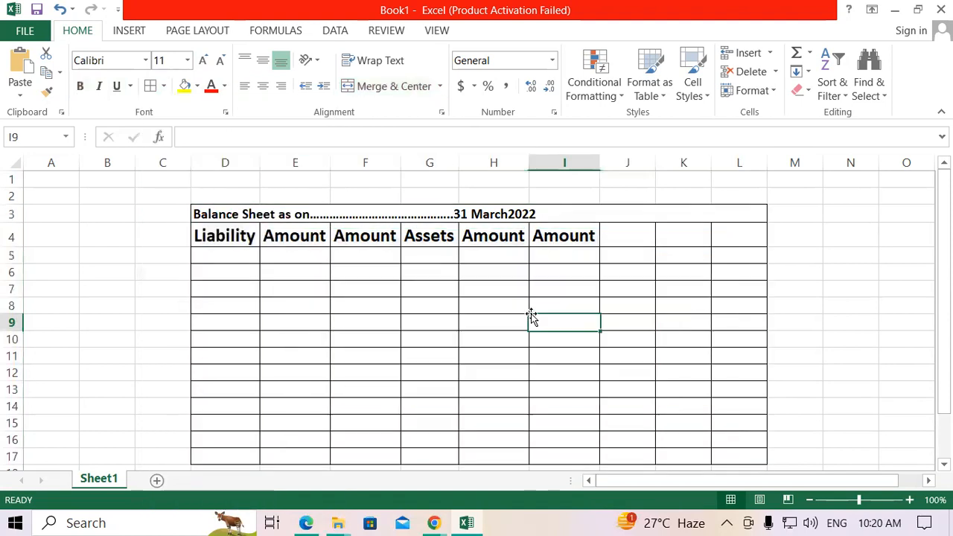
- Widen column D to make more room for the liability names
{"action": "left_click", "coordinate": [212, 253]}
{"action": "left_click_drag", "start_coordinate": [259, 161], "coordinate": [291, 158]}
{"action": "left_click", "coordinate": [316, 322]}
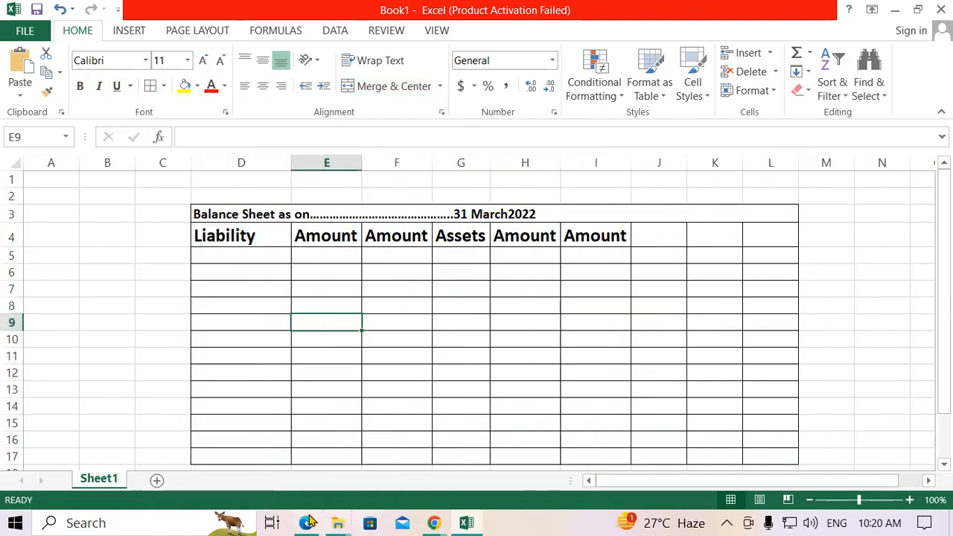
- Look up Capital in the PDF open in Edge, and in Excel enter Capital in D5 with 120000 in E5
{"action": "left_click", "coordinate": [306, 522]}
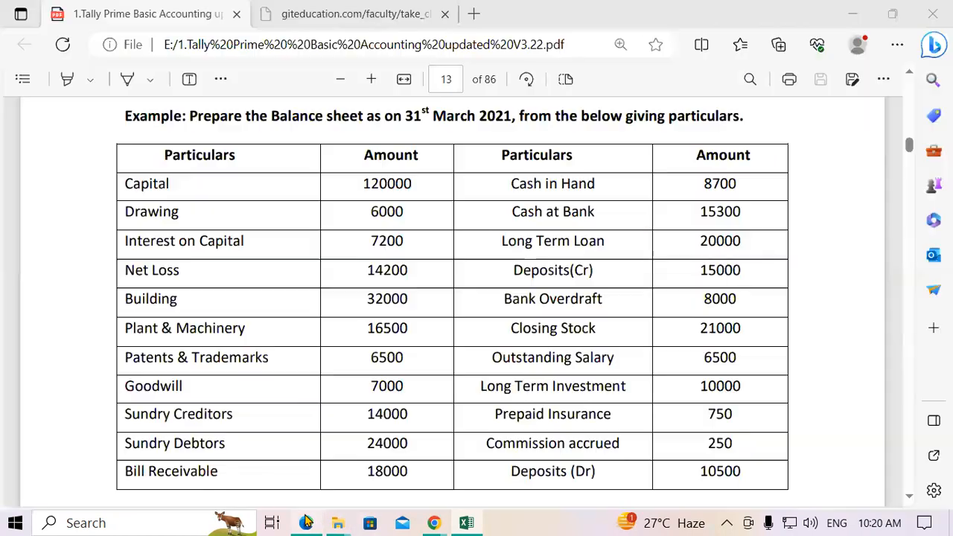
{"action": "left_click_drag", "start_coordinate": [123, 184], "coordinate": [171, 181]}
{"action": "left_click", "coordinate": [170, 182]}
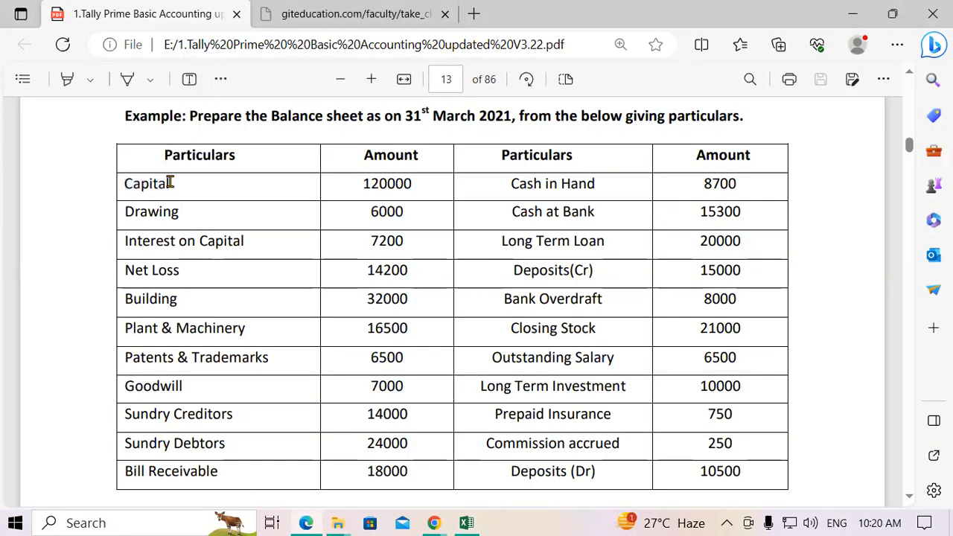
{"action": "left_click_drag", "start_coordinate": [362, 184], "coordinate": [419, 188]}
{"action": "left_click", "coordinate": [419, 185]}
{"action": "left_click", "coordinate": [473, 518]}
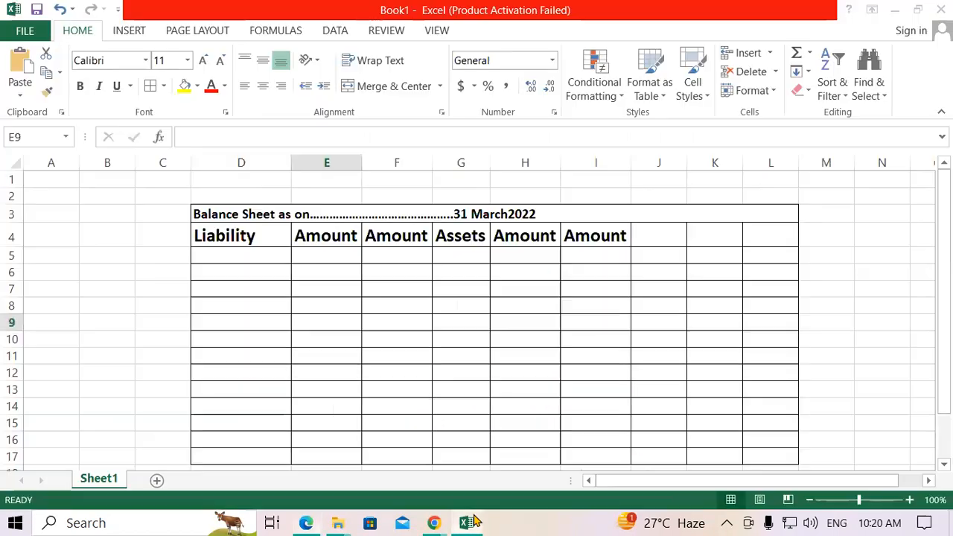
{"action": "left_click", "coordinate": [239, 257]}
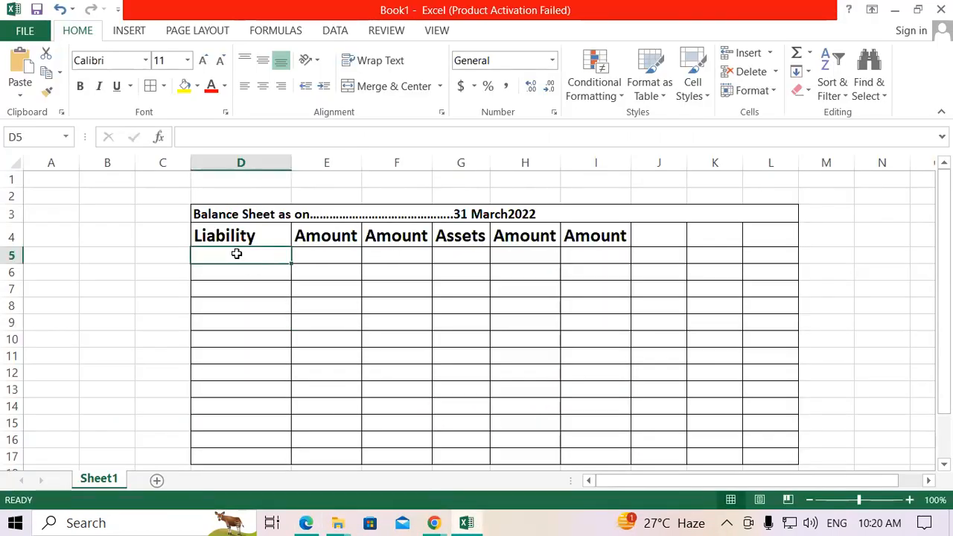
{"action": "type", "text": "Capital"}
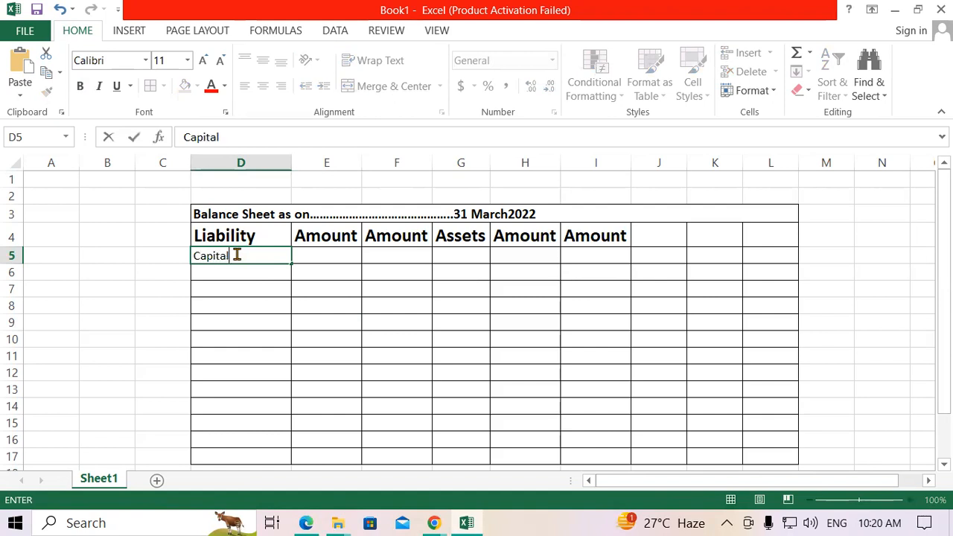
{"action": "key", "text": "Tab"}
{"action": "type", "text": "12"}
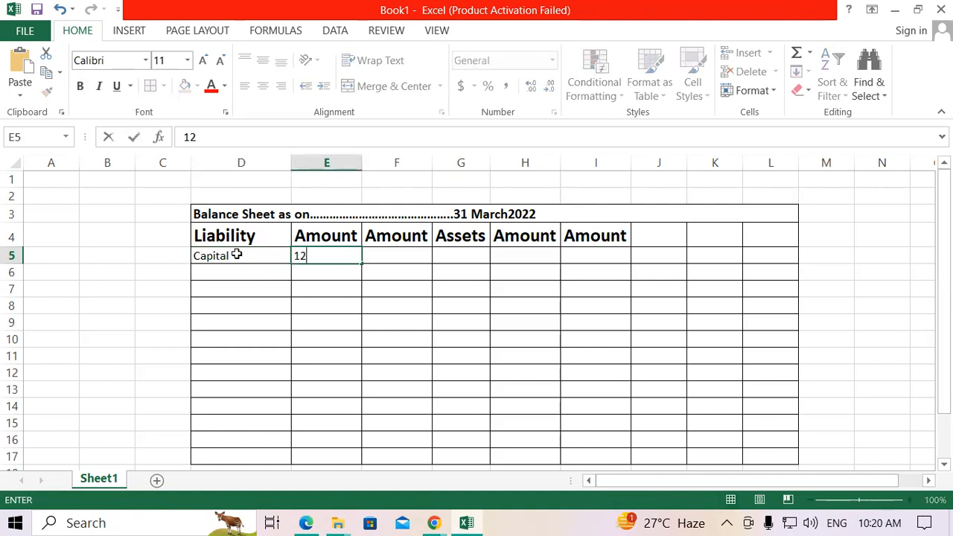
{"action": "type", "text": "0000"}
{"action": "key", "text": "Return"}
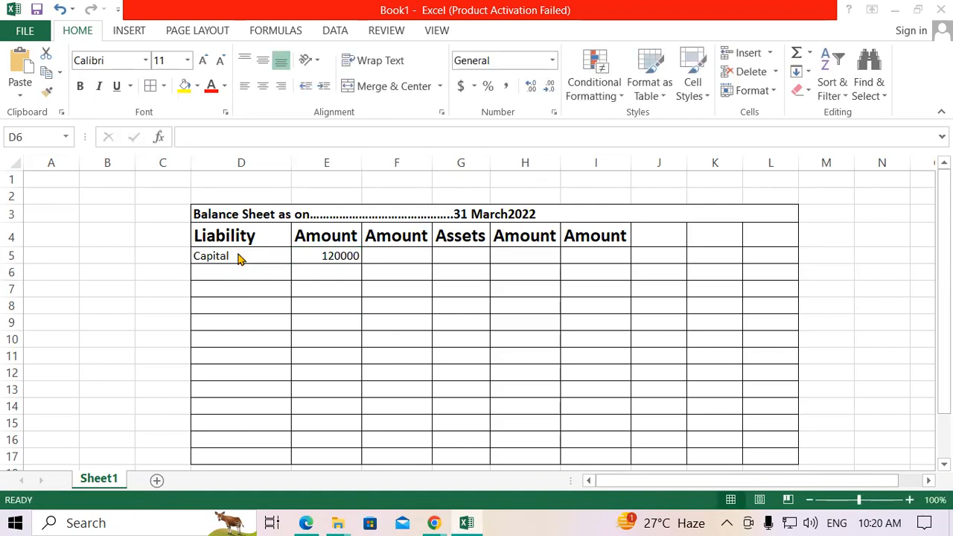
- Check the Drawing entry in the PDF, and in Excel enter Less Drawing in D6 with 6000 in E6
{"action": "key", "text": "alt+Tab"}
{"action": "key", "text": "Tab"}
{"action": "key", "text": "Tab"}
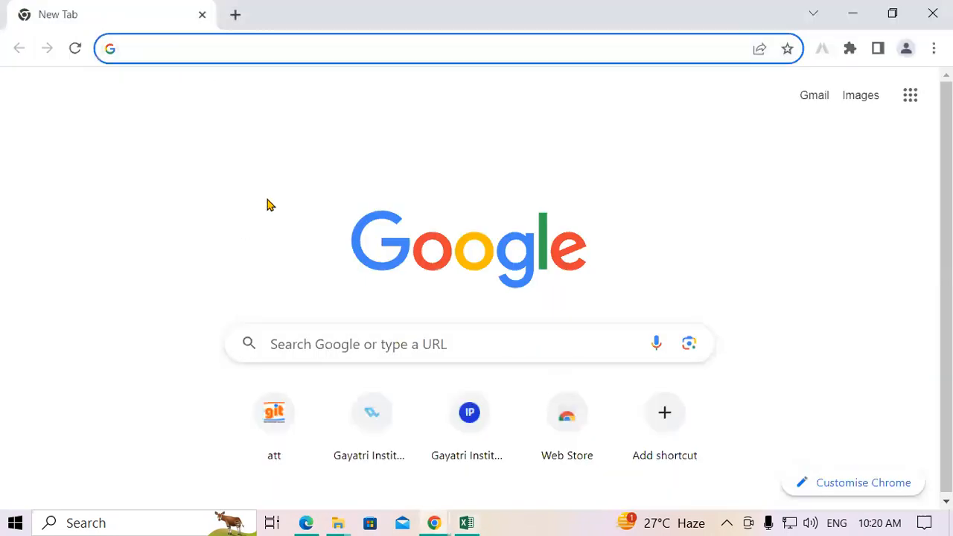
{"action": "key", "text": "alt+Tab"}
{"action": "key", "text": "Tab"}
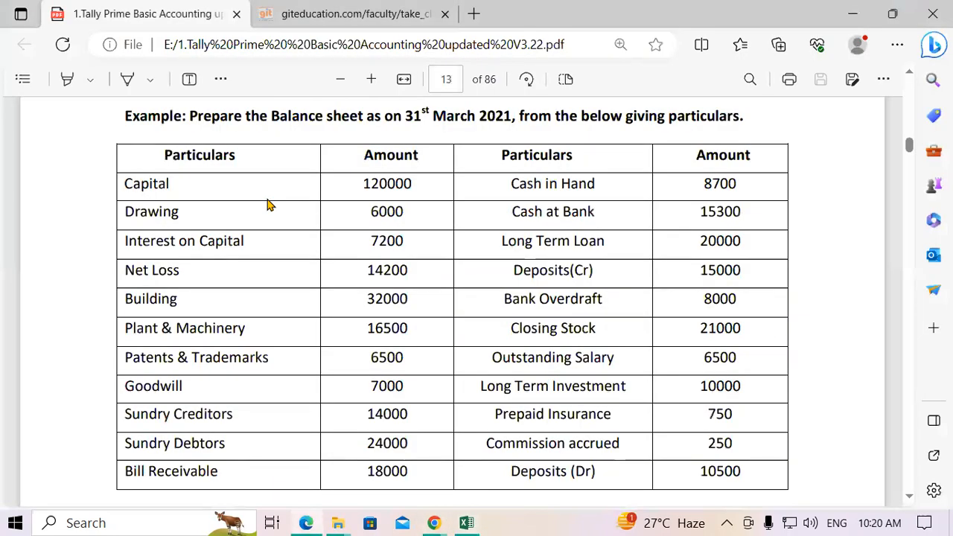
{"action": "left_click_drag", "start_coordinate": [125, 213], "coordinate": [184, 218]}
{"action": "left_click", "coordinate": [183, 215]}
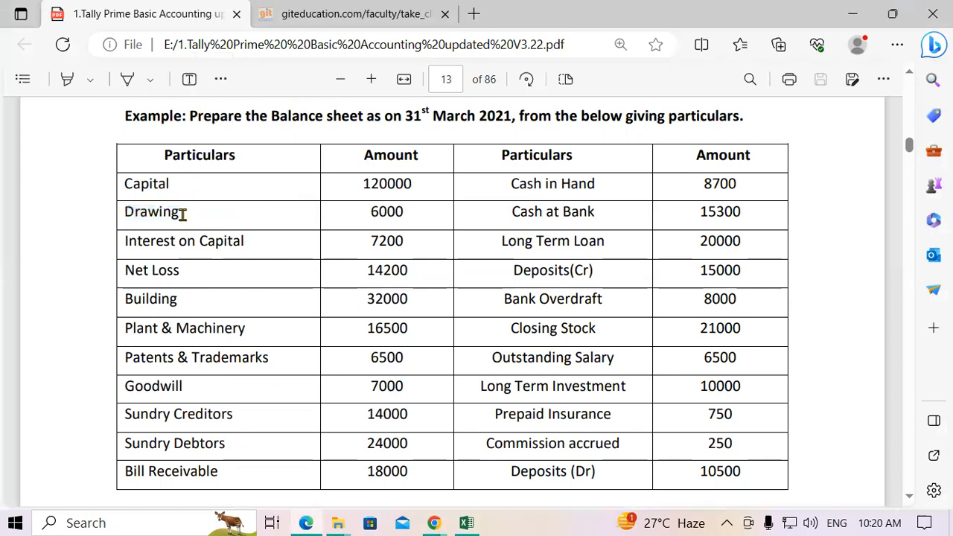
{"action": "left_click", "coordinate": [465, 522]}
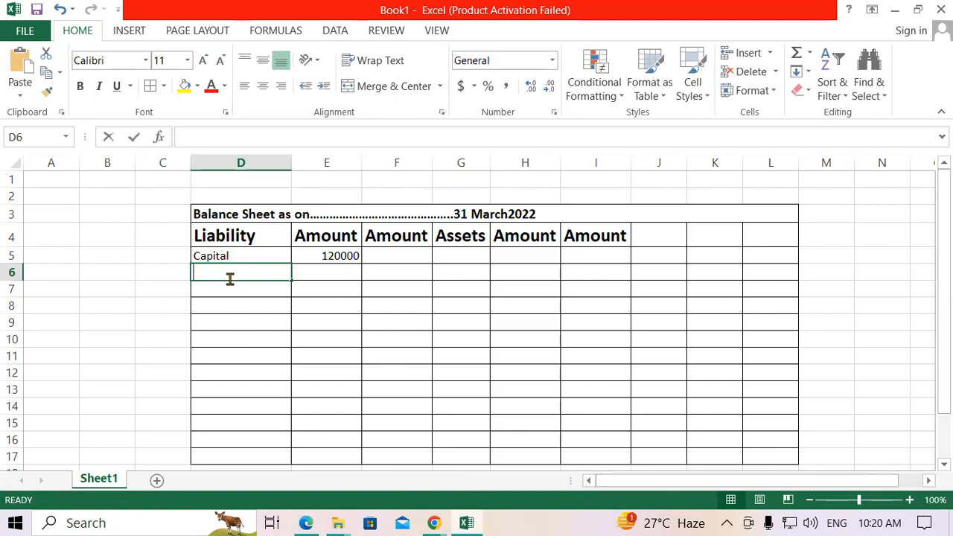
{"action": "type", "text": "Less D"}
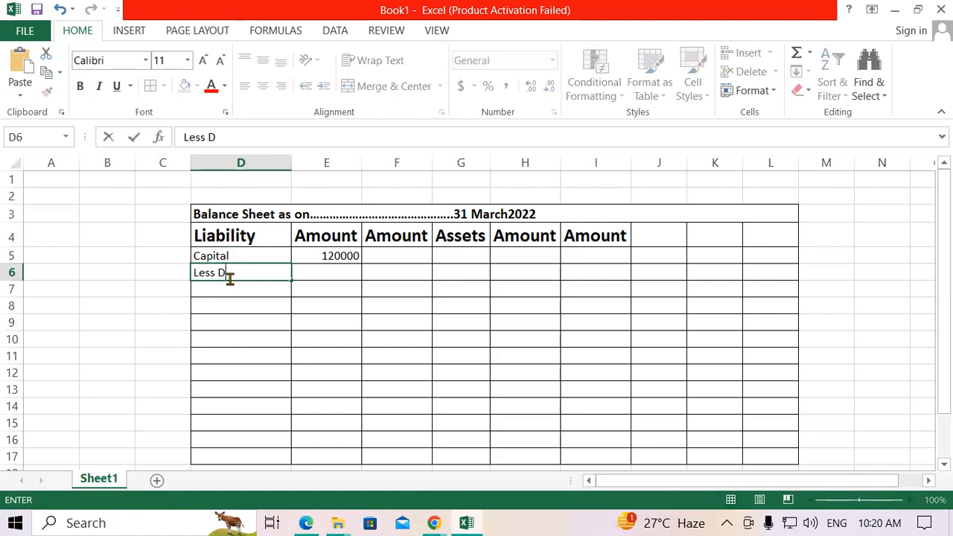
{"action": "type", "text": "rawing"}
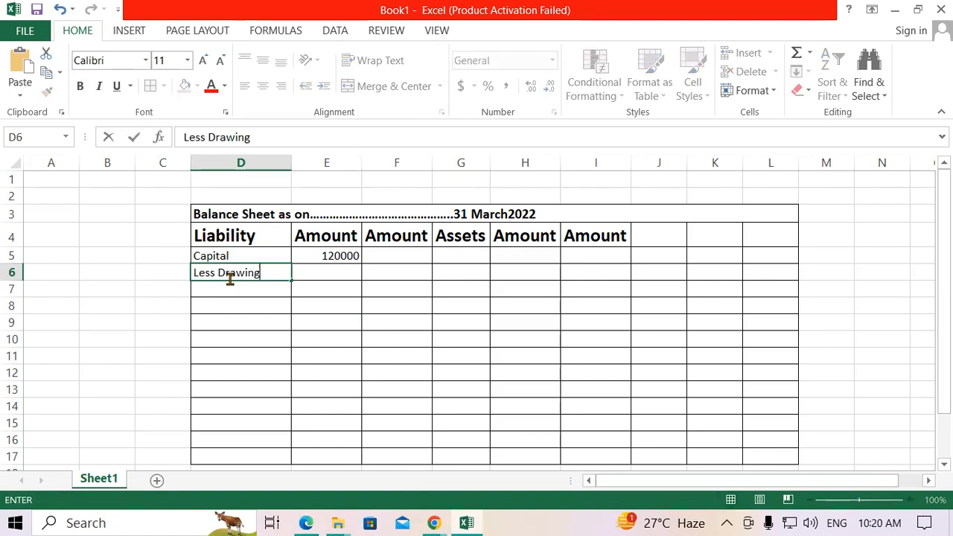
{"action": "key", "text": "Tab"}
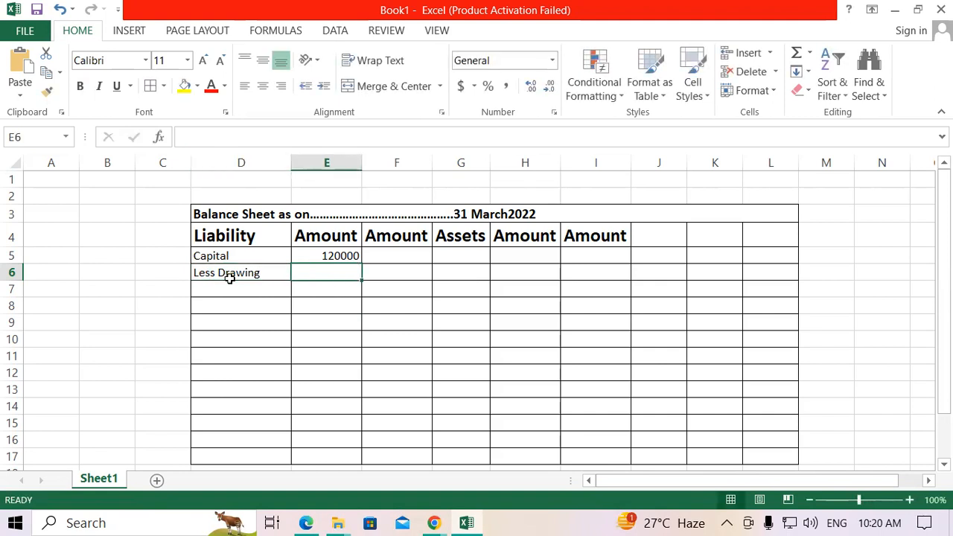
{"action": "type", "text": "6"}
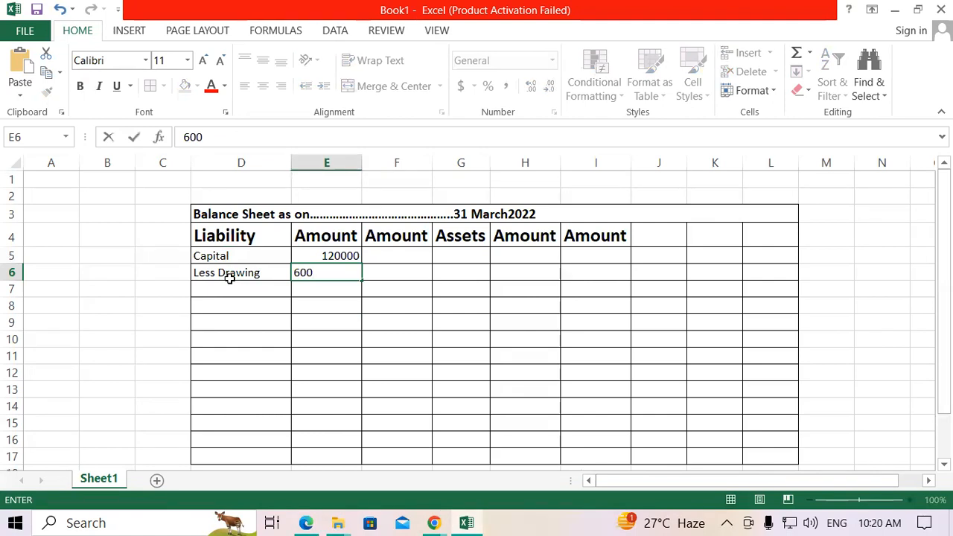
{"action": "type", "text": "0"}
{"action": "left_click", "coordinate": [231, 282]}
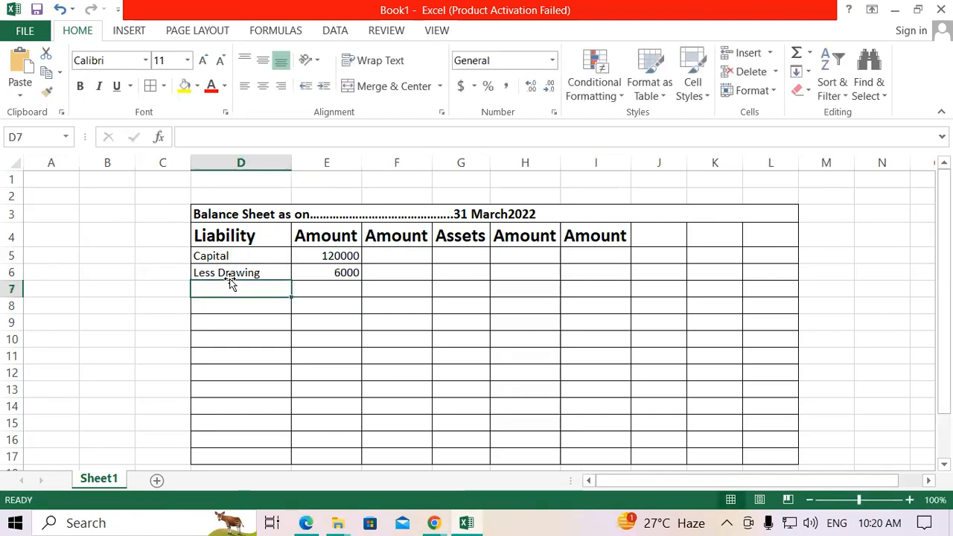
- Enter Add Interest on Capital from the PDF particulars in D7 and widen column D to fit it
{"action": "key", "text": "alt+Tab"}
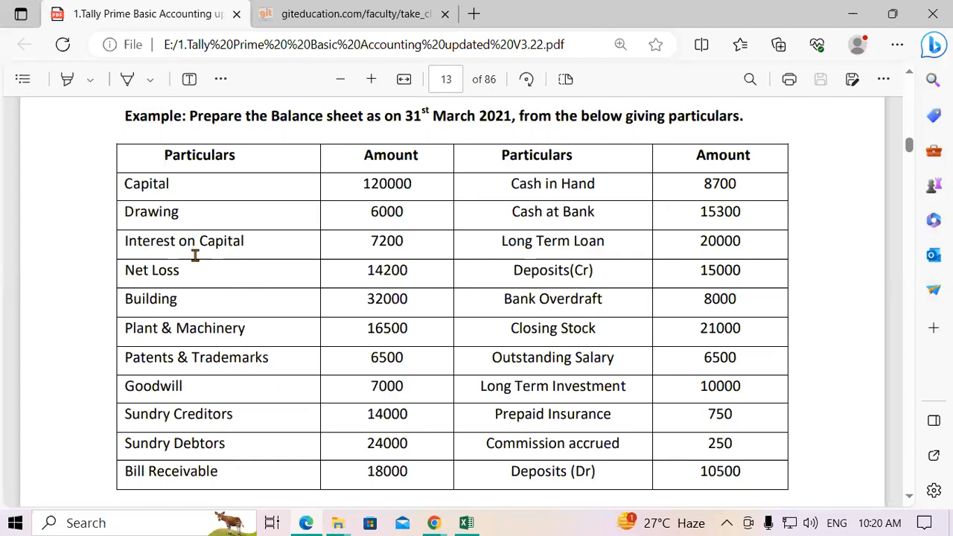
{"action": "key", "text": "alt+Tab"}
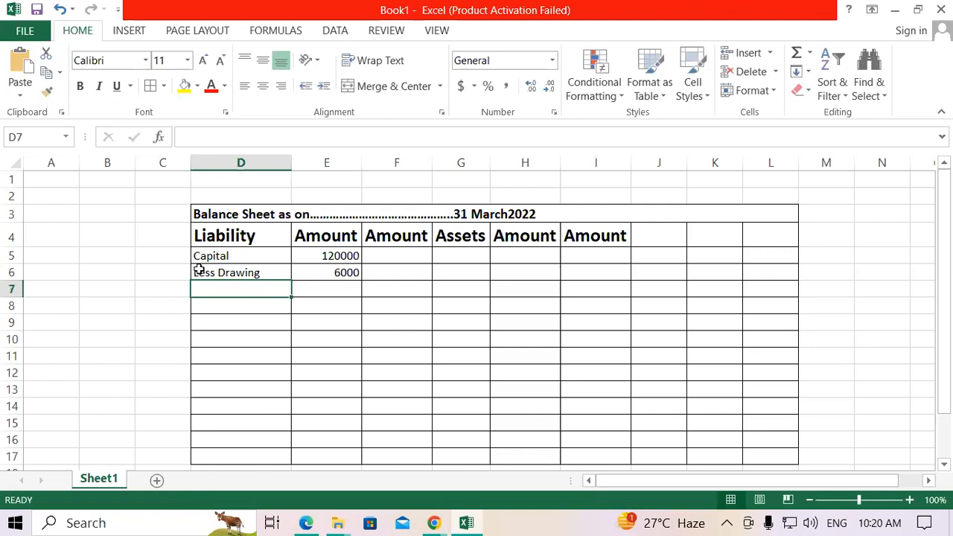
{"action": "type", "text": "a"}
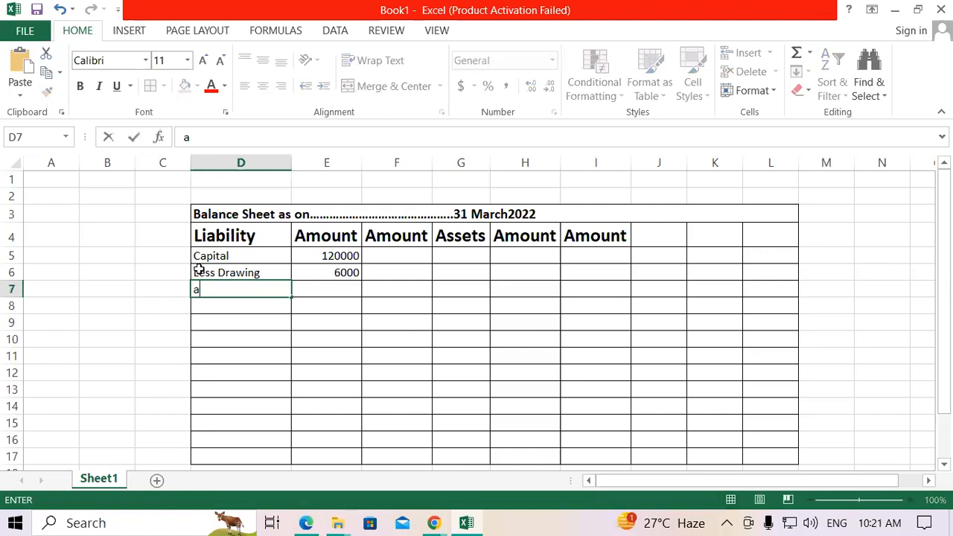
{"action": "key", "text": "BackSpace"}
{"action": "type", "text": "s"}
{"action": "key", "text": "BackSpace"}
{"action": "type", "text": "a"}
{"action": "key", "text": "BackSpace"}
{"action": "type", "text": "Add "}
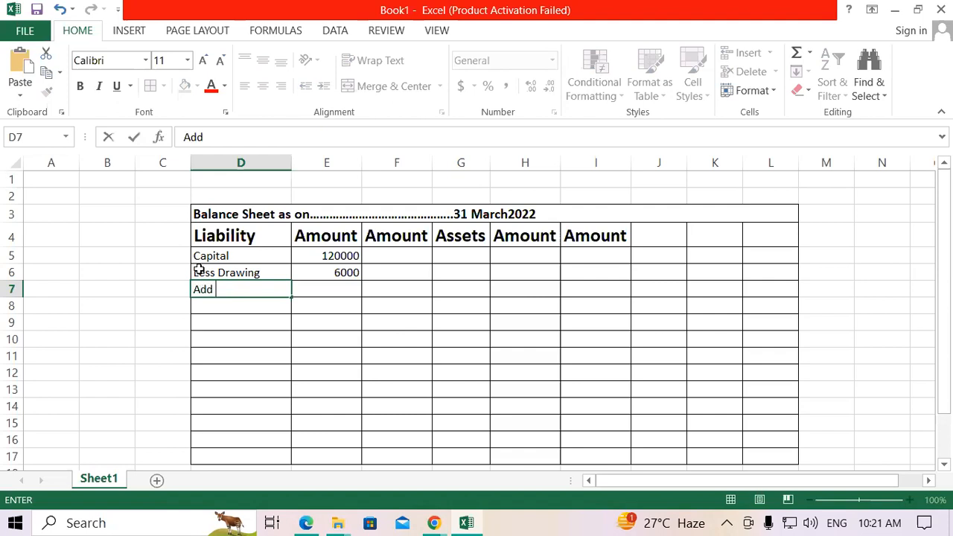
{"action": "type", "text": "Interest on Capital"}
{"action": "key", "text": "Tab"}
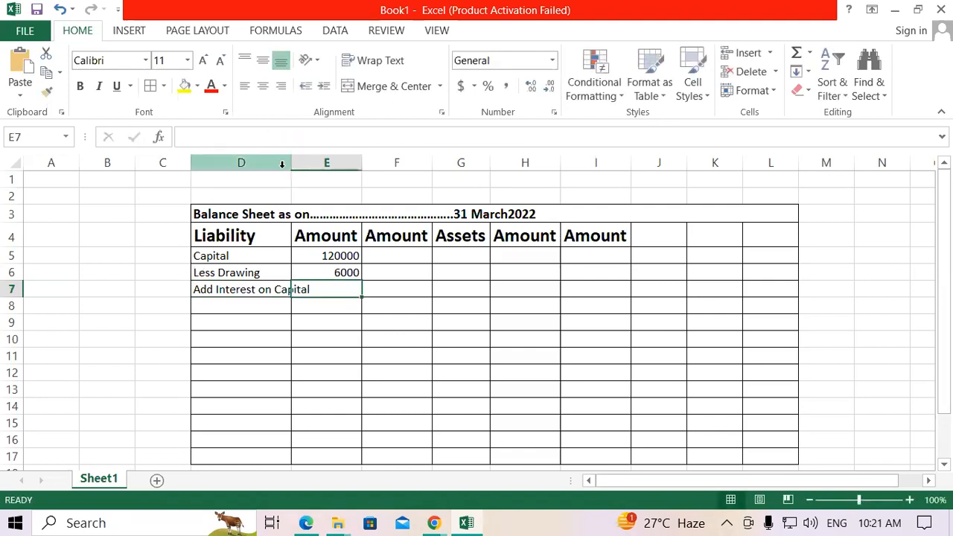
{"action": "left_click_drag", "start_coordinate": [291, 164], "coordinate": [335, 162]}
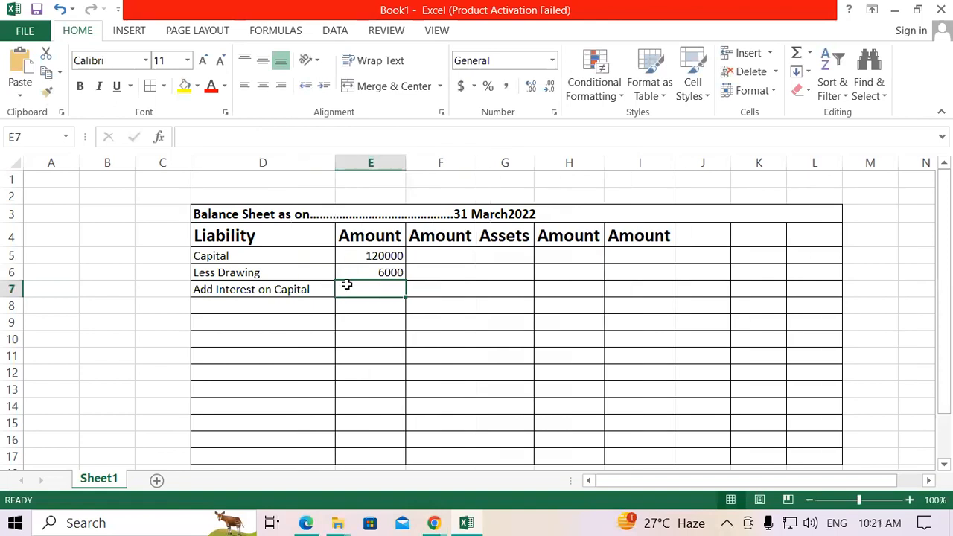
- Check the Interest on Capital amount in the PDF and enter 7200 in E7 of the Excel sheet
{"action": "key", "text": "alt+Tab"}
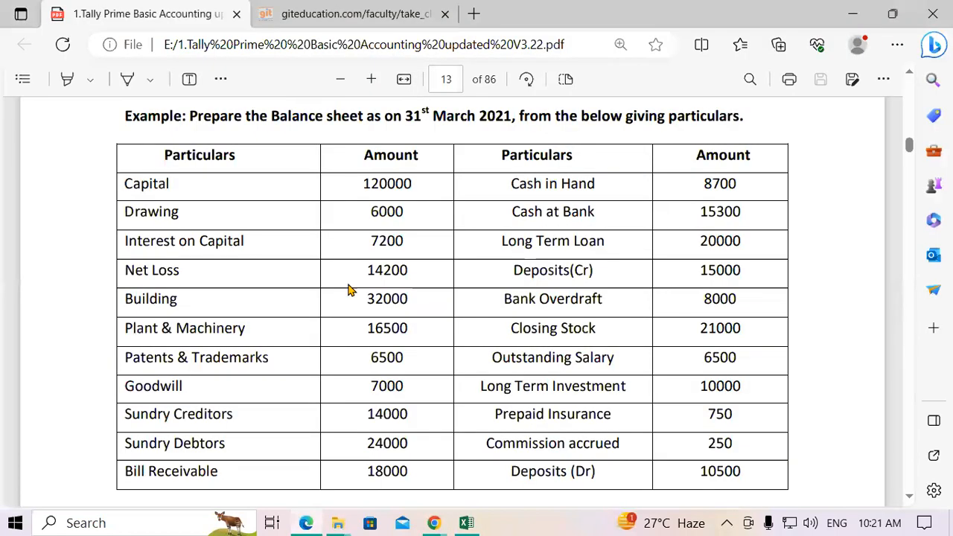
{"action": "key", "text": "alt+Tab"}
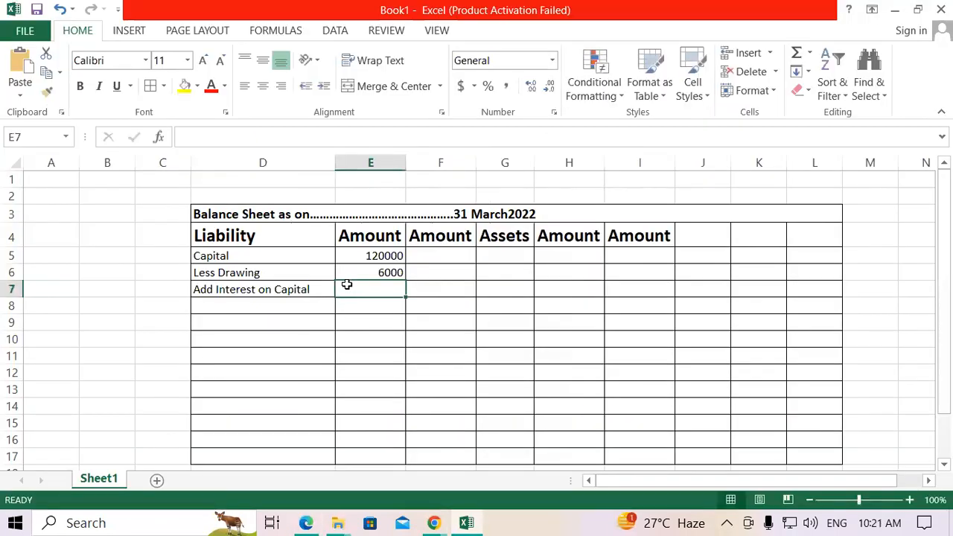
{"action": "type", "text": "7200"}
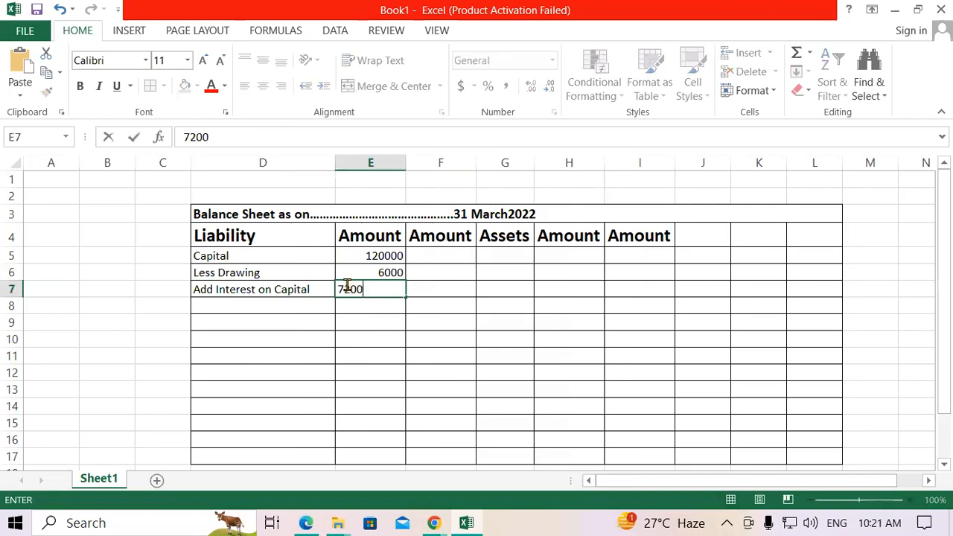
{"action": "key", "text": "Return"}
{"action": "key", "text": "Left"}
- Look up Net Loss in the PDF, and in Excel enter Less Net Loss in D8 with 14200 in E8
{"action": "key", "text": "alt+Tab"}
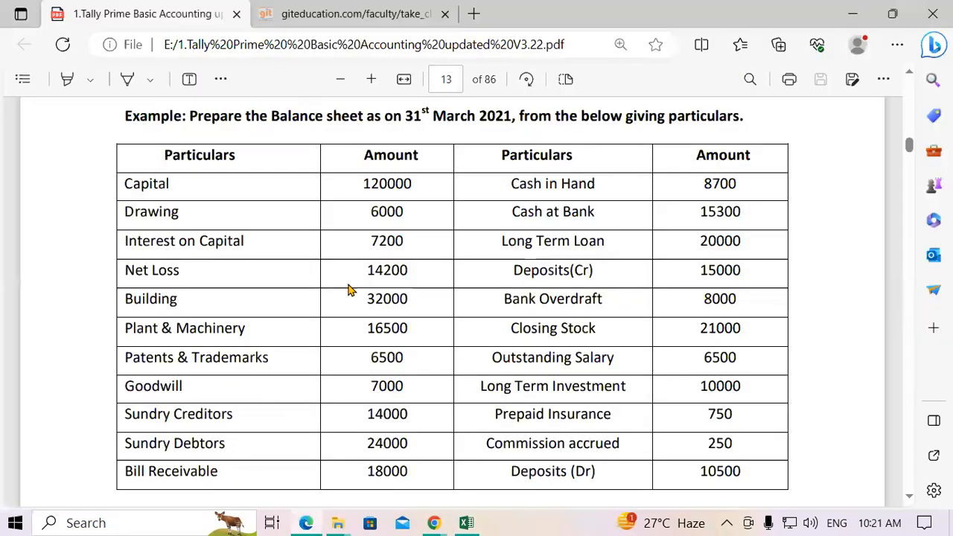
{"action": "key", "text": "alt+Tab"}
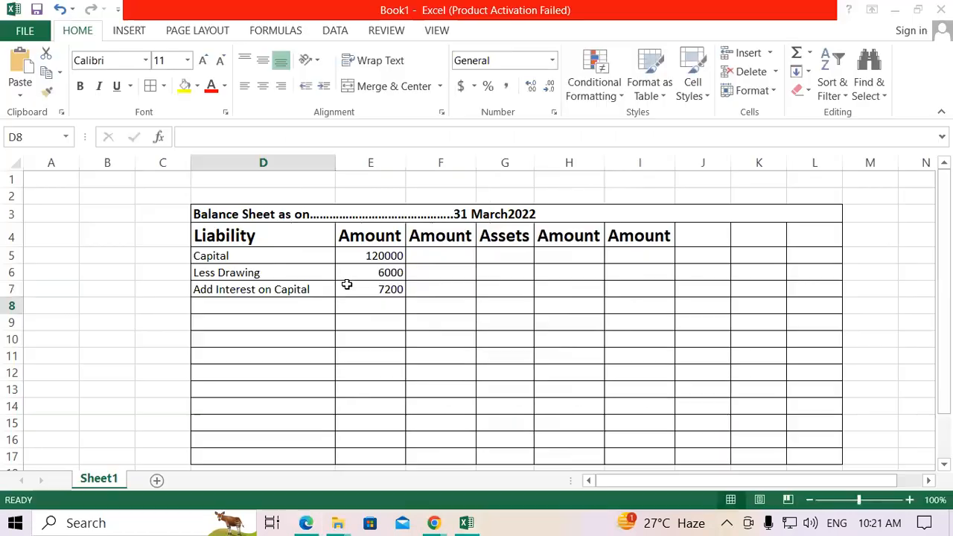
{"action": "type", "text": "L"}
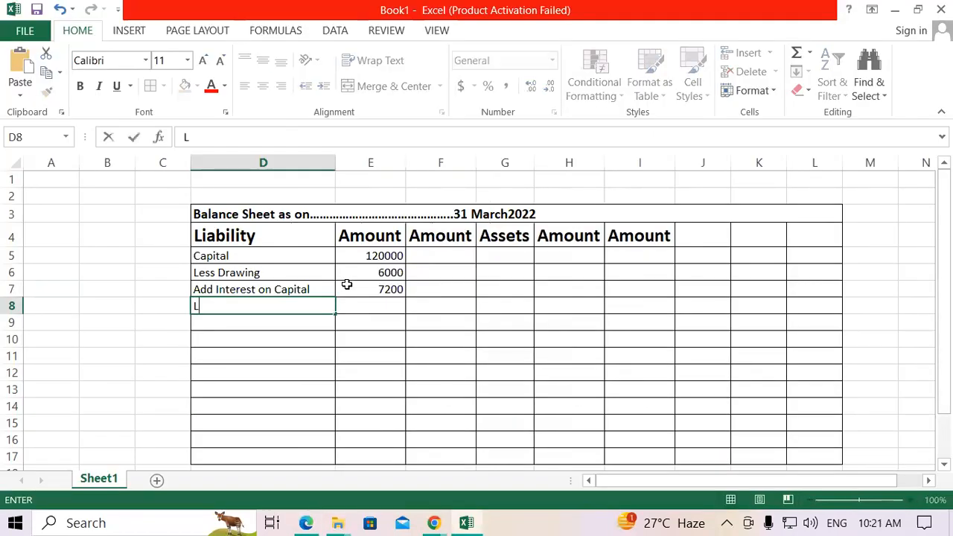
{"action": "type", "text": "ess Net Loss"}
{"action": "key", "text": "Tab"}
{"action": "key", "text": "alt+Tab"}
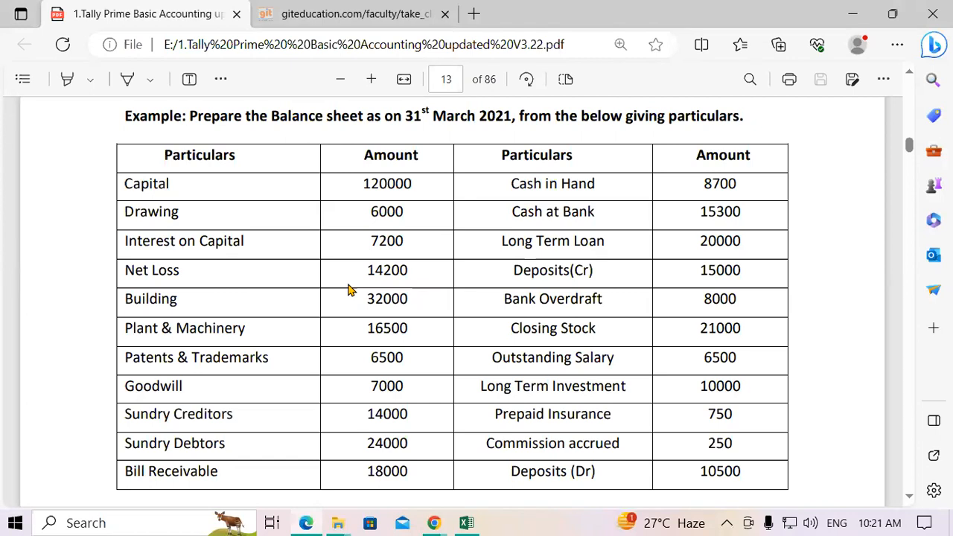
{"action": "key", "text": "alt+Tab"}
{"action": "type", "text": "1"}
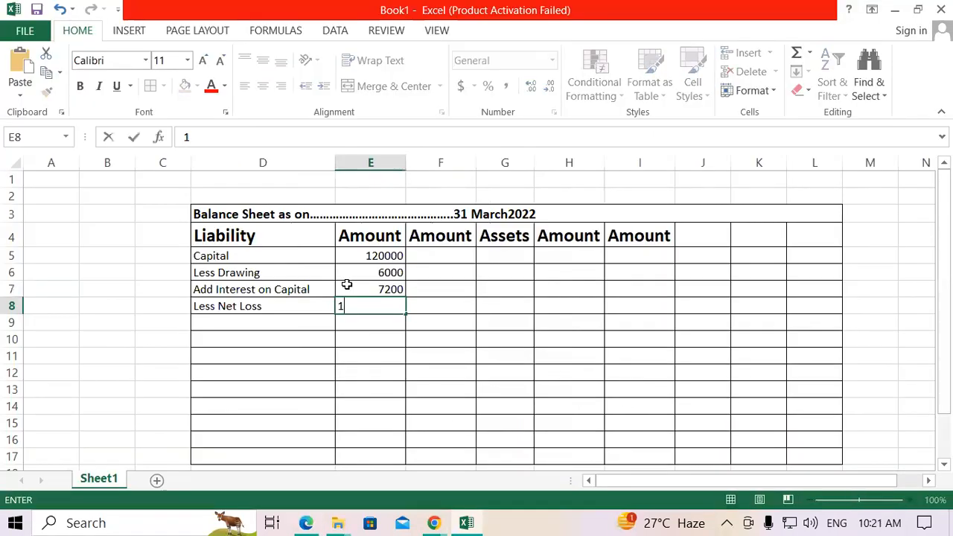
{"action": "type", "text": "4200"}
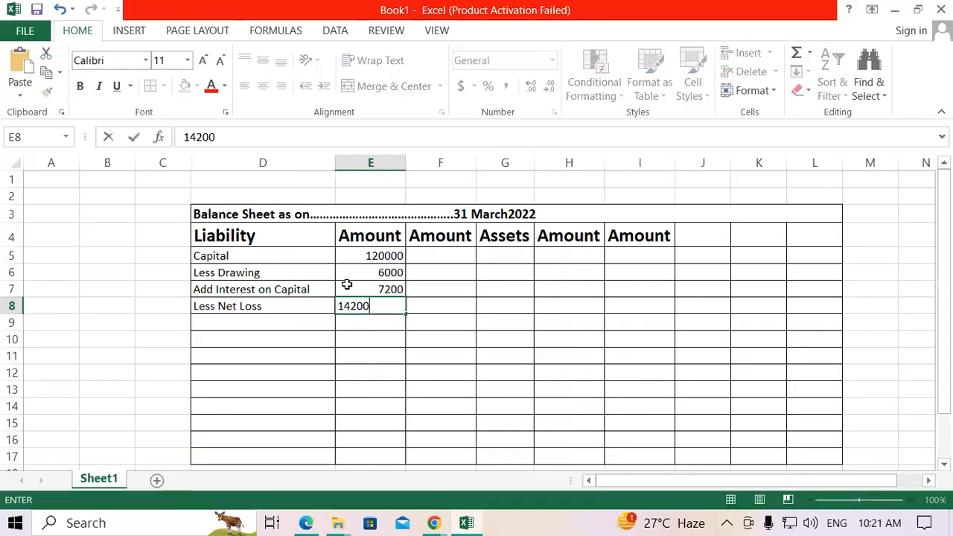
{"action": "key", "text": "Return"}
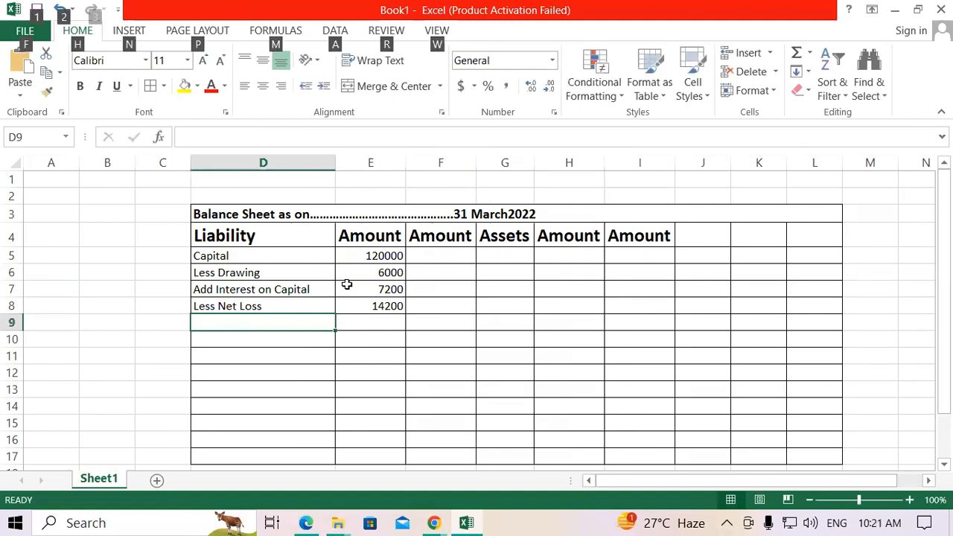
- Recheck the PDF particulars, and in Excel total the drawing and net loss in spare cell B5 with =6000+14200
{"action": "key", "text": "alt+Tab"}
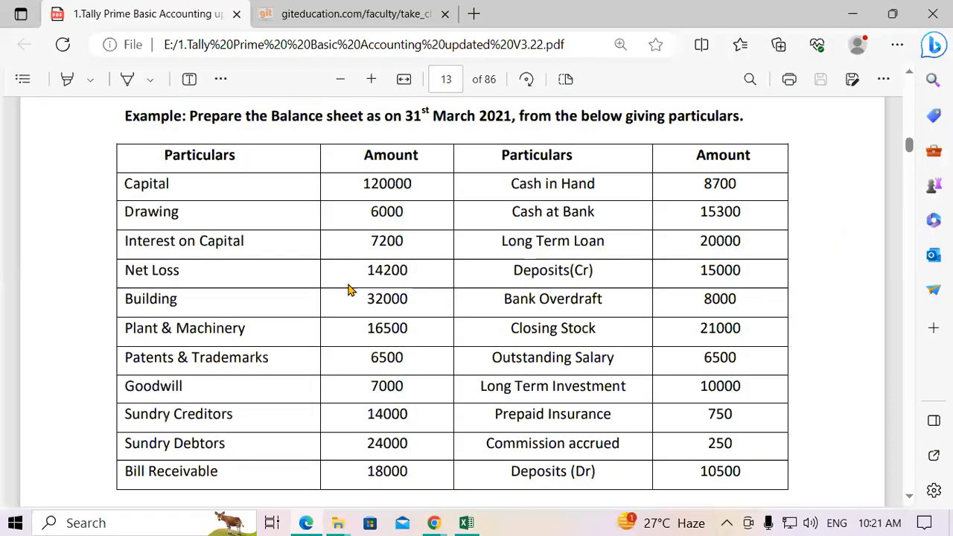
{"action": "key", "text": "alt+Tab"}
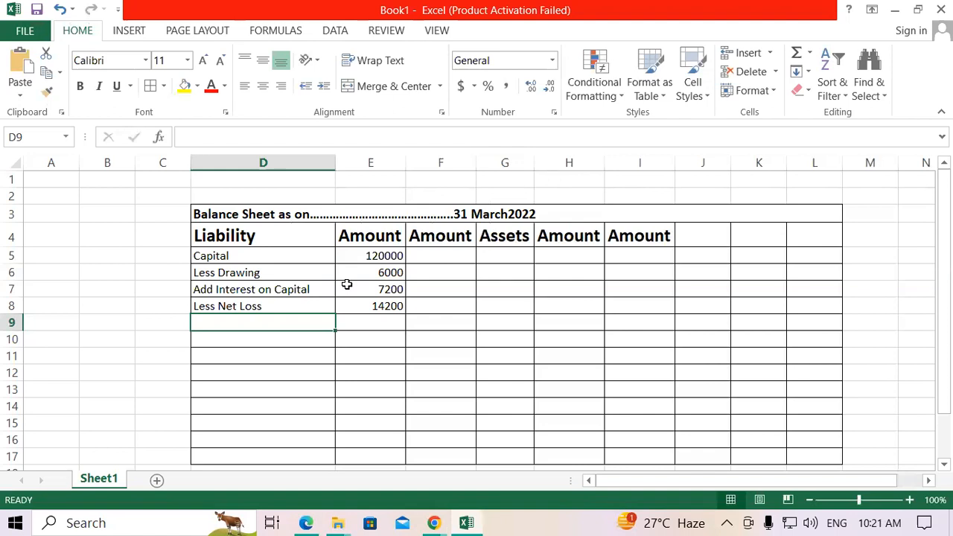
{"action": "left_click", "coordinate": [99, 255]}
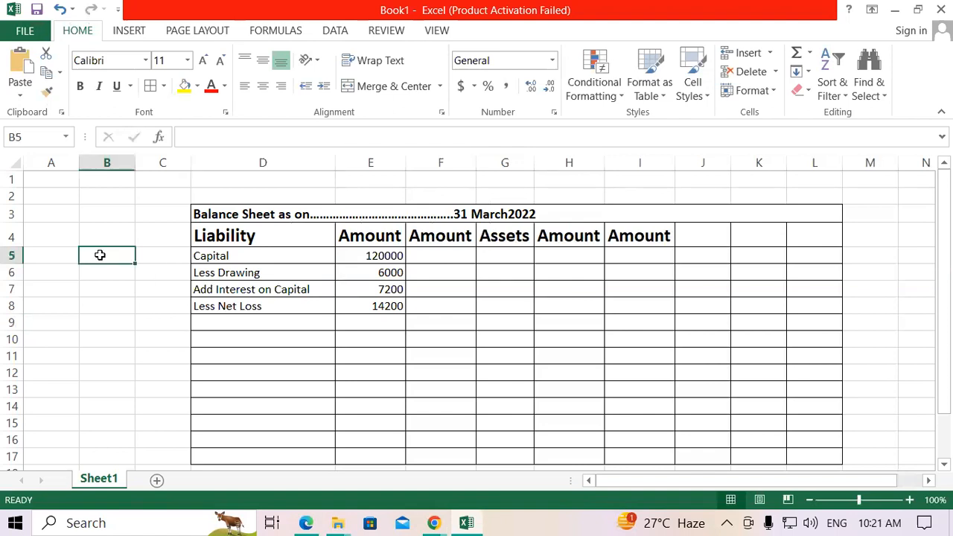
{"action": "type", "text": "1"}
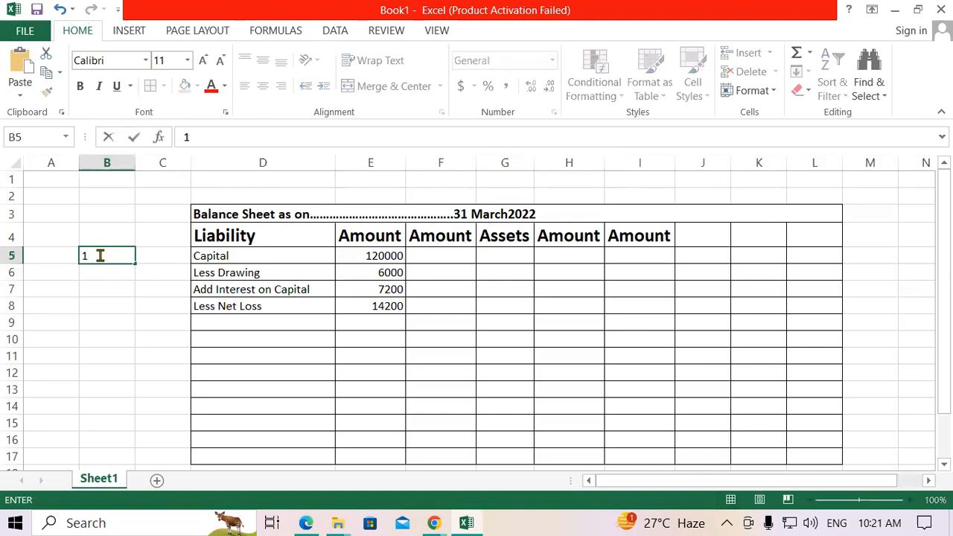
{"action": "key", "text": "BackSpace"}
{"action": "type", "text": "6000+"}
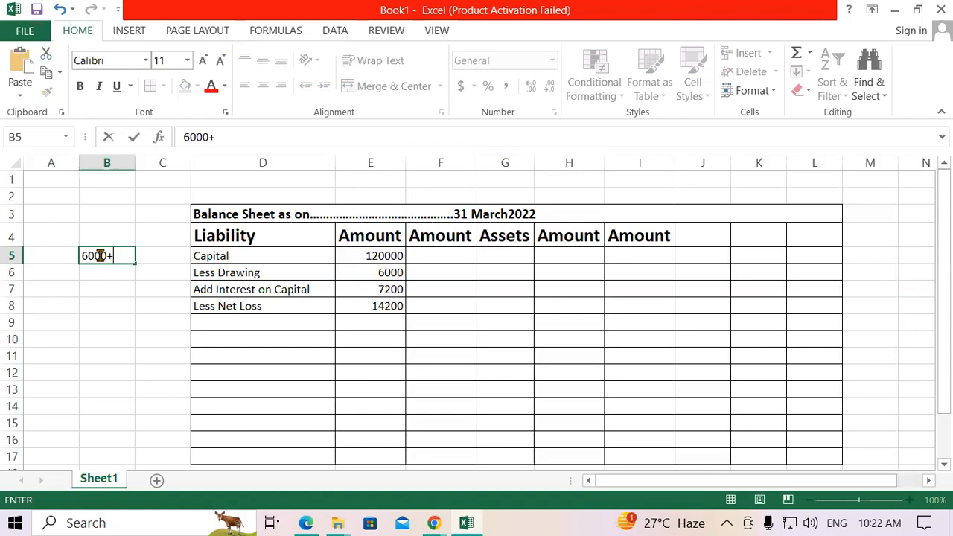
{"action": "type", "text": "14200"}
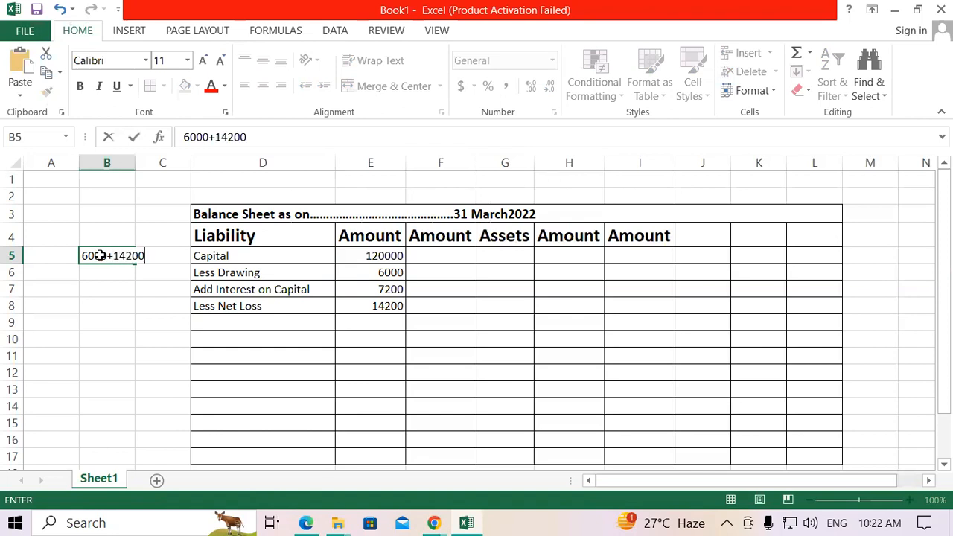
{"action": "key", "text": "Return"}
{"action": "left_click", "coordinate": [82, 256]}
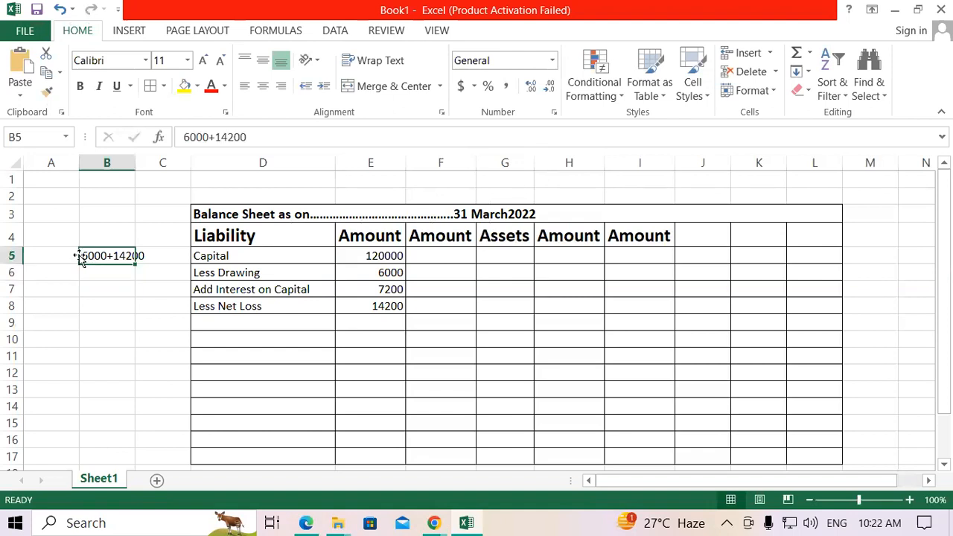
{"action": "left_click", "coordinate": [77, 256]}
{"action": "double_click", "coordinate": [83, 255]}
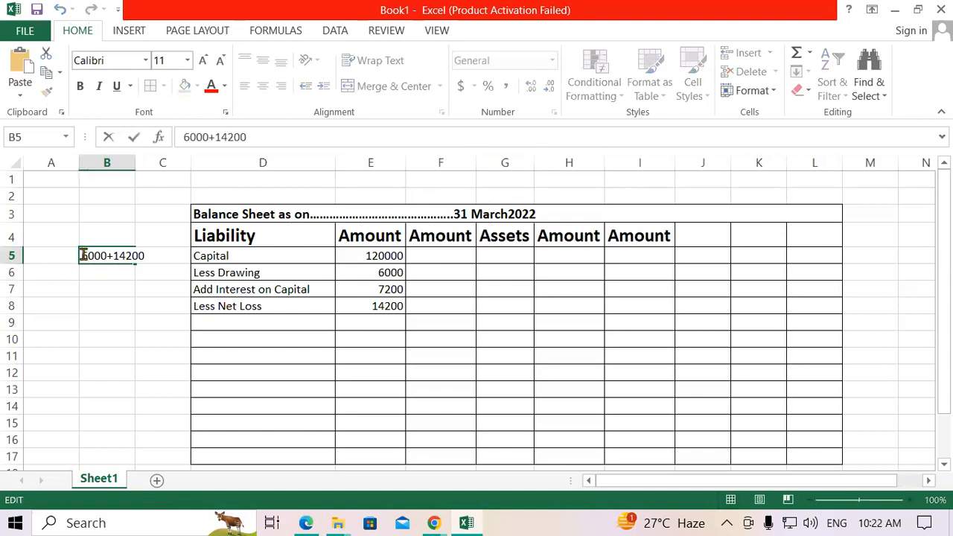
{"action": "type", "text": "="}
{"action": "key", "text": "Return"}
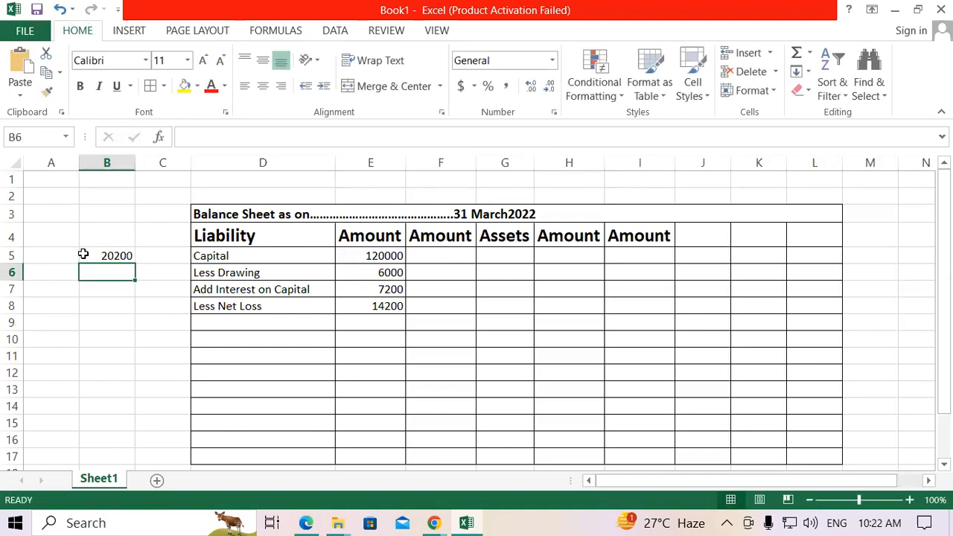
{"action": "left_click", "coordinate": [102, 236]}
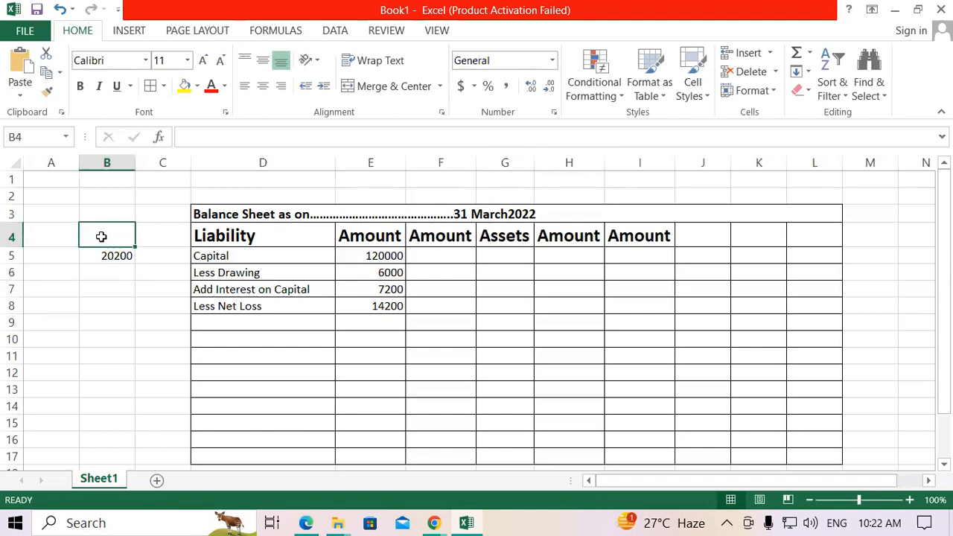
{"action": "type", "text": "="}
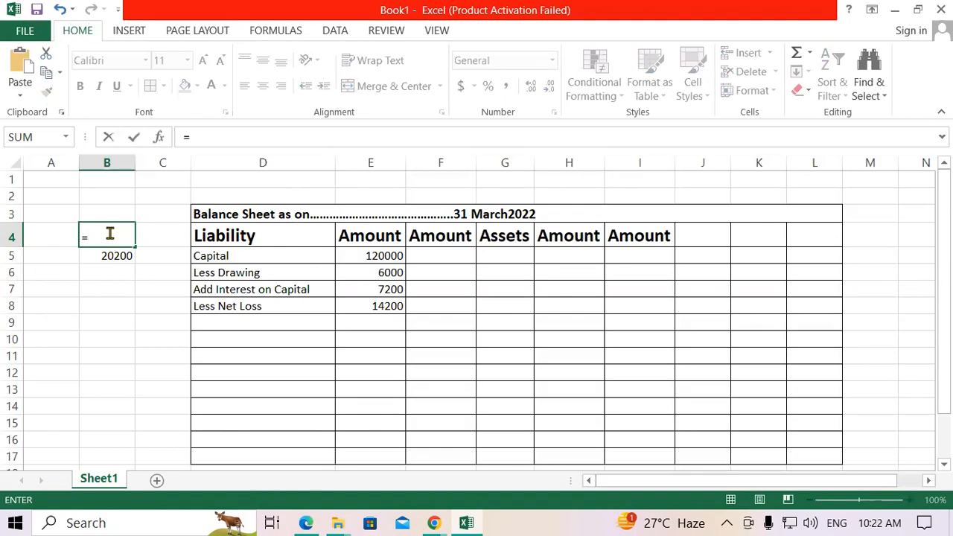
{"action": "type", "text": "127200"}
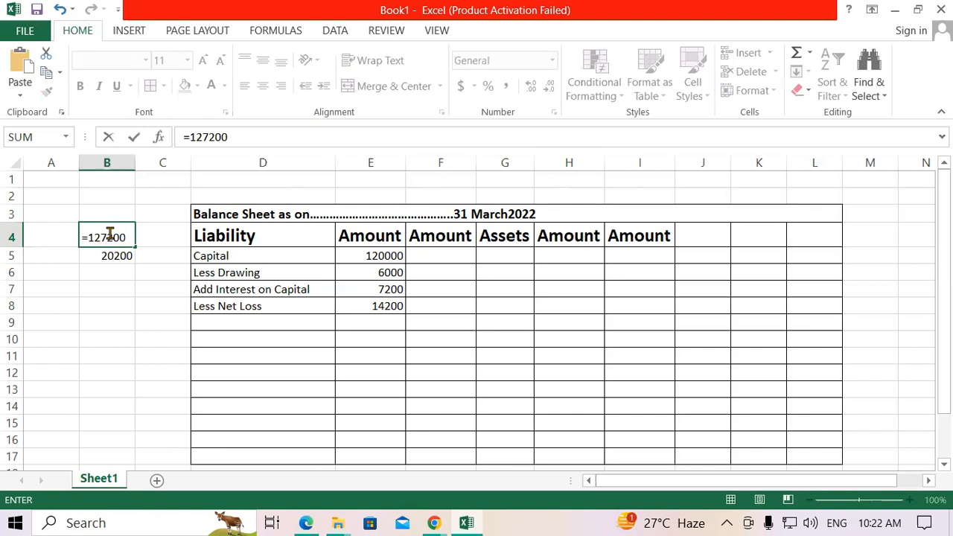
{"action": "key", "text": "BackSpace"}
{"action": "key", "text": "BackSpace"}
{"action": "key", "text": "BackSpace"}
{"action": "key", "text": "BackSpace"}
{"action": "key", "text": "BackSpace"}
{"action": "key", "text": "BackSpace"}
{"action": "key", "text": "BackSpace"}
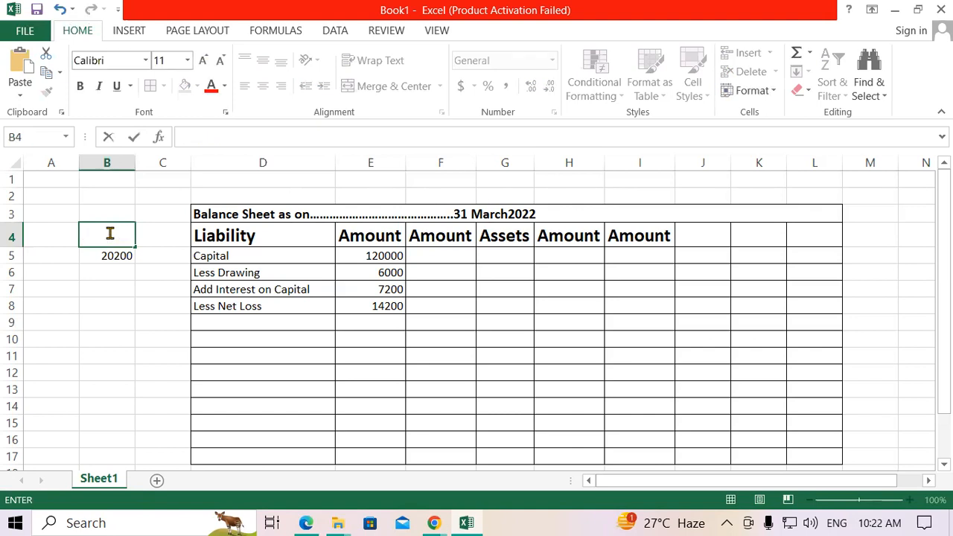
{"action": "left_click", "coordinate": [105, 305]}
- Add the Capital and Interest on Capital amounts in spare cell C5 with the formula =E5+E7
{"action": "left_click", "coordinate": [171, 250]}
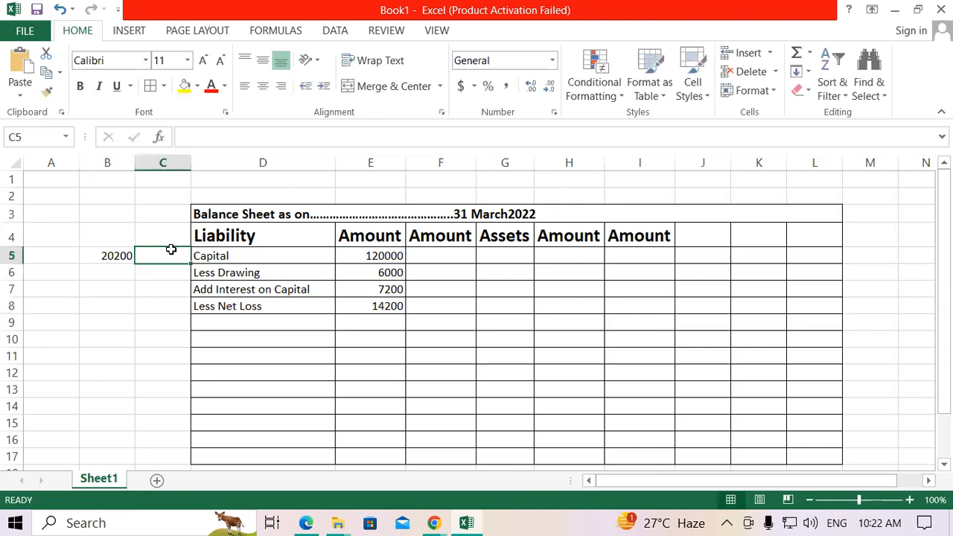
{"action": "type", "text": "="}
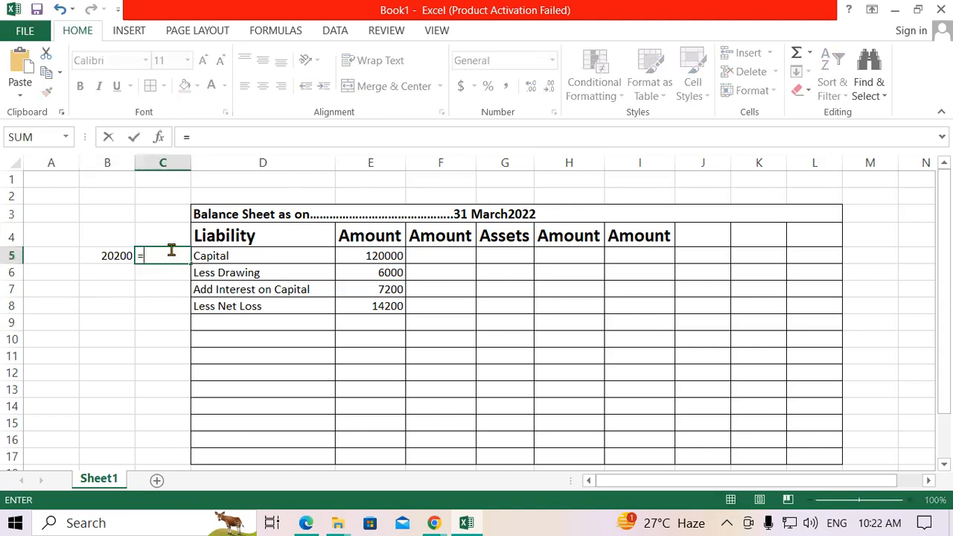
{"action": "left_click", "coordinate": [352, 253]}
{"action": "type", "text": "+"}
{"action": "left_click", "coordinate": [387, 287]}
{"action": "key", "text": "Return"}
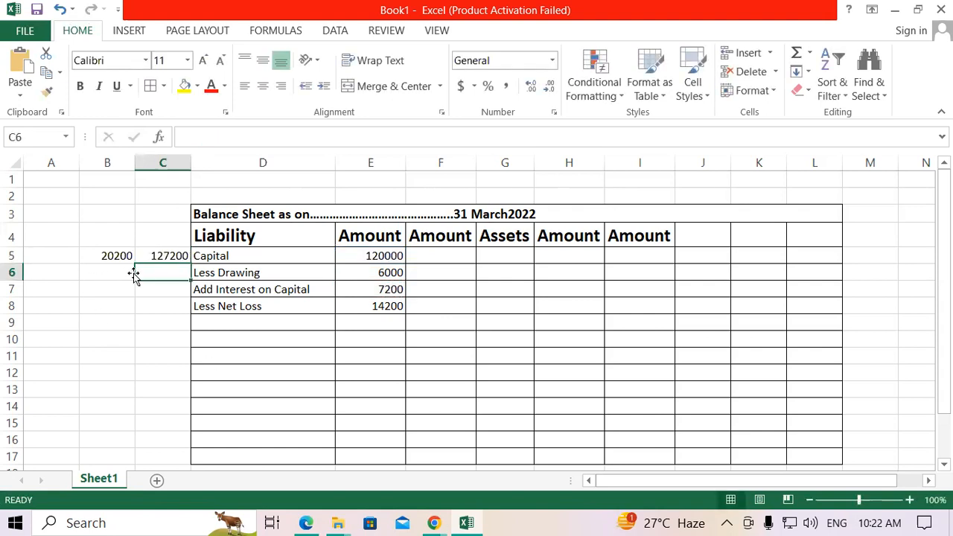
- Subtract the total deductions from the increased capital in C6 with the formula =C5-B5
{"action": "type", "text": "="}
{"action": "left_click", "coordinate": [170, 253]}
{"action": "type", "text": "-"}
{"action": "left_click", "coordinate": [106, 256]}
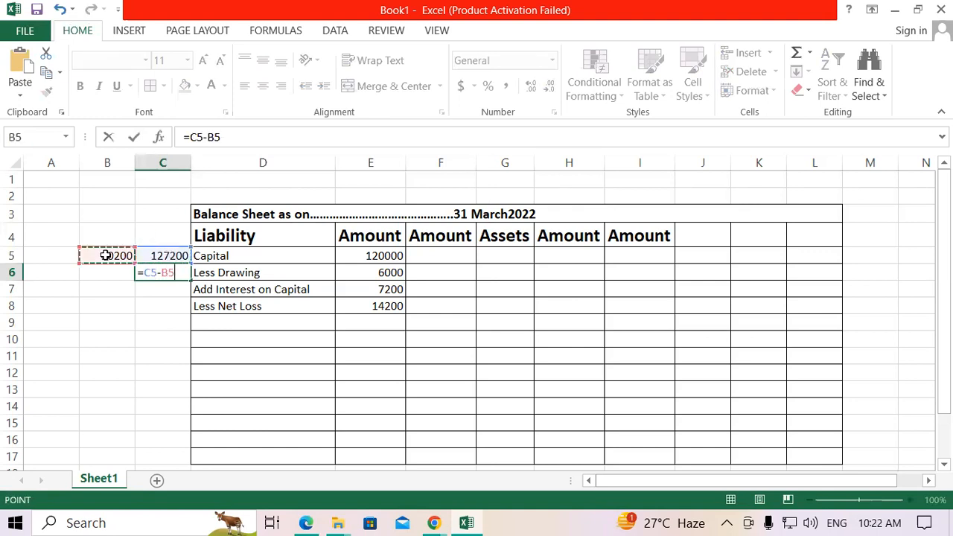
{"action": "key", "text": "Return"}
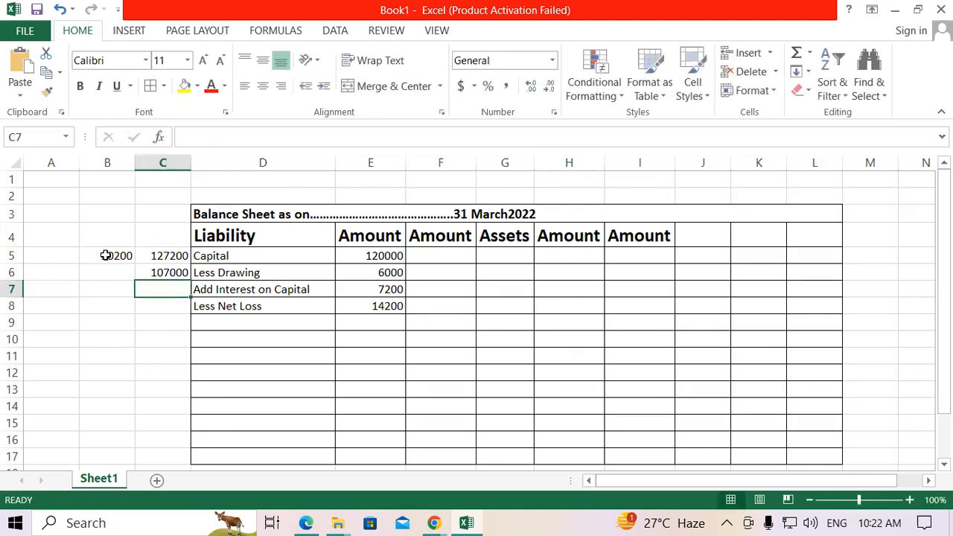
- Enter the net capital 107000 in F9 and format it bold at font size 12
{"action": "left_click", "coordinate": [436, 321]}
{"action": "type", "text": "107000"}
{"action": "key", "text": "Return"}
{"action": "left_click", "coordinate": [436, 321]}
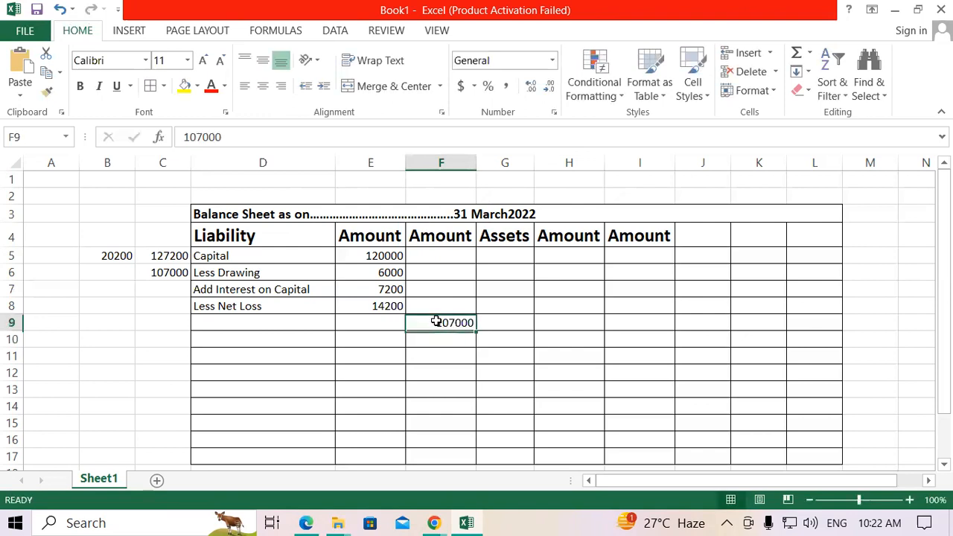
{"action": "left_click", "coordinate": [80, 86]}
{"action": "left_click", "coordinate": [202, 60]}
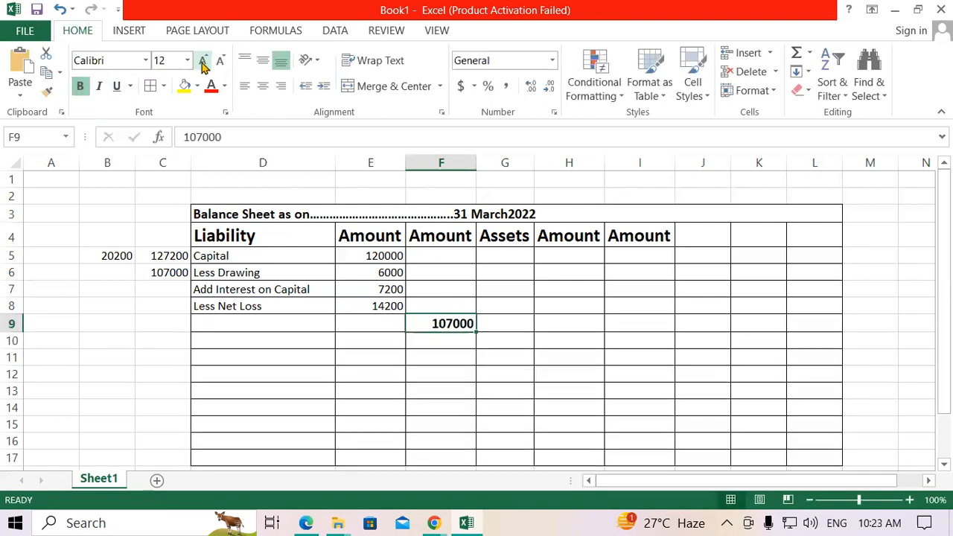
- Clear the helper calculations from cells B5:C6 beside the balance sheet
{"action": "left_click_drag", "start_coordinate": [117, 257], "coordinate": [159, 269]}
{"action": "key", "text": "Delete"}
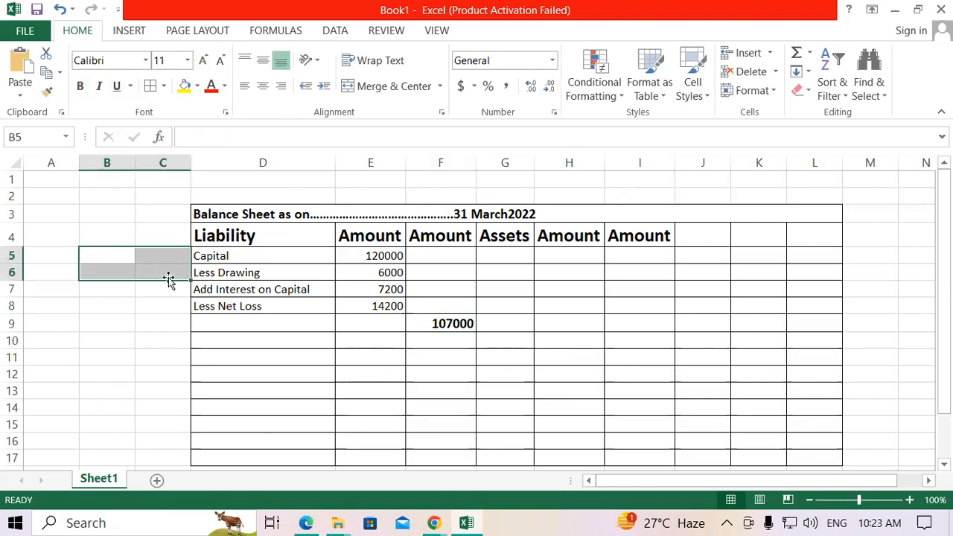
{"action": "left_click", "coordinate": [297, 372]}
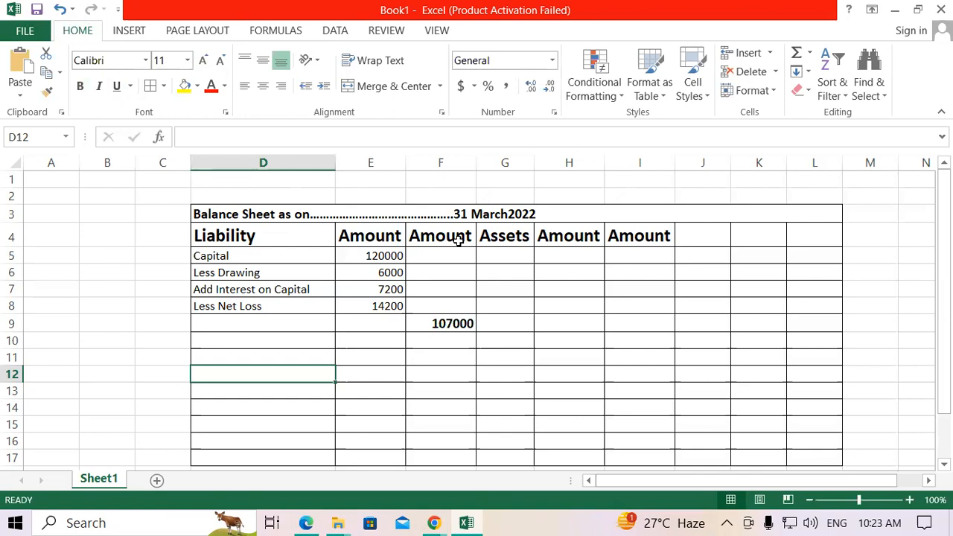
- Copy Building from the PDF particulars and paste it into G5 under Assets in the Excel sheet
{"action": "left_click", "coordinate": [306, 522]}
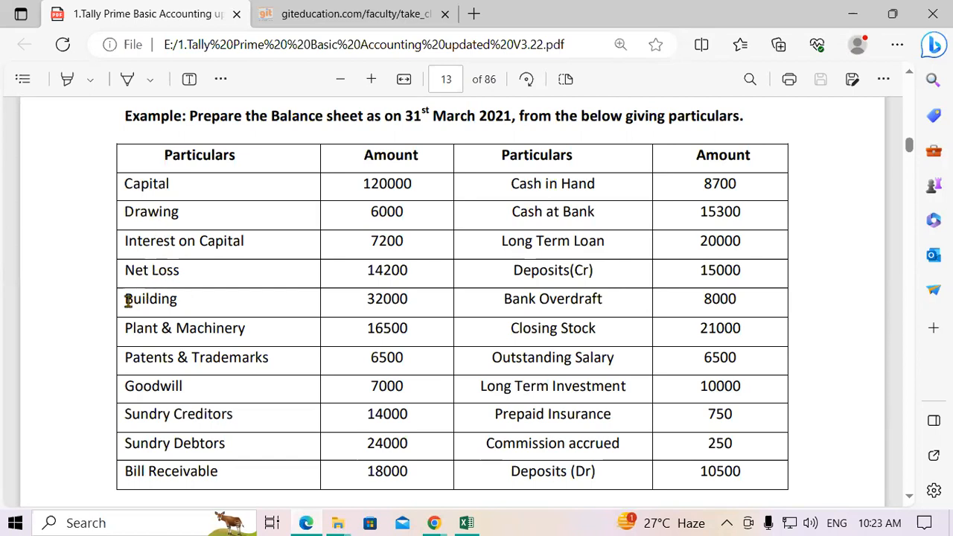
{"action": "left_click_drag", "start_coordinate": [125, 299], "coordinate": [194, 300]}
{"action": "left_click", "coordinate": [195, 306]}
{"action": "left_click_drag", "start_coordinate": [125, 300], "coordinate": [178, 299]}
{"action": "key", "text": "ctrl+c"}
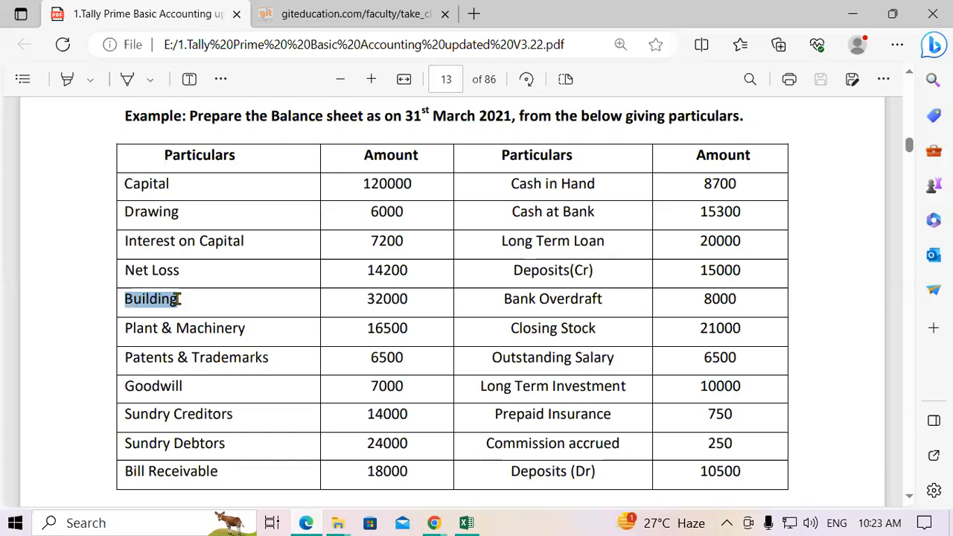
{"action": "left_click", "coordinate": [466, 523]}
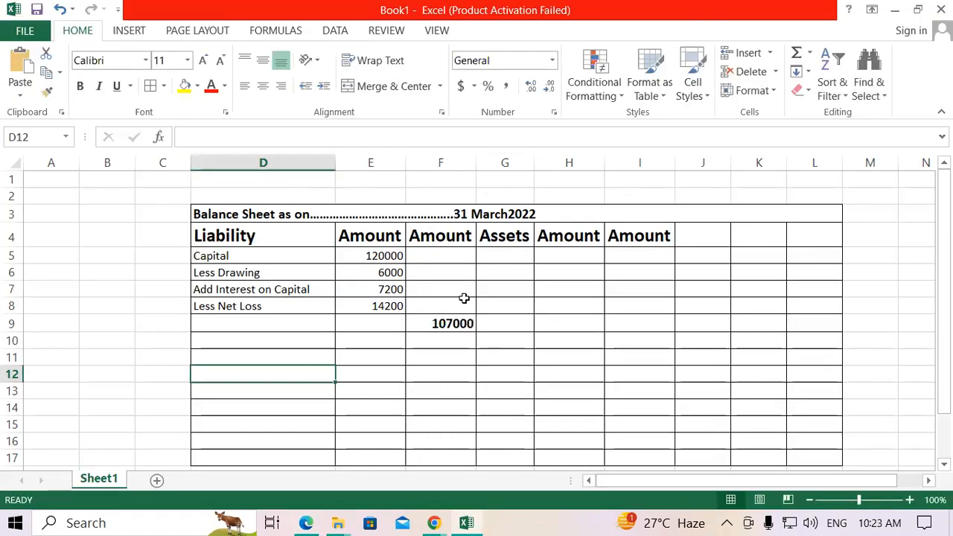
{"action": "left_click", "coordinate": [500, 262]}
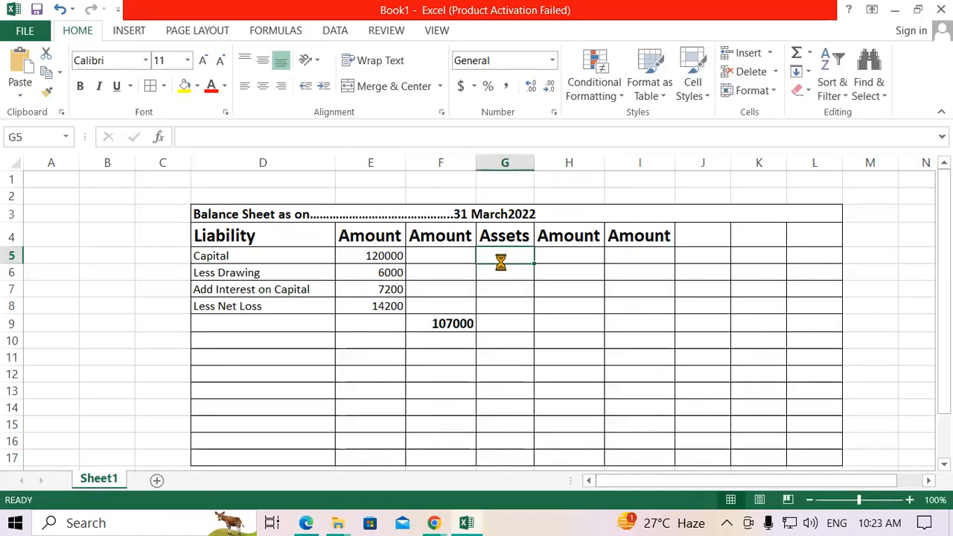
{"action": "key", "text": "ctrl+v"}
- Widen the Assets column G a little and paste the copied Building text into I5
{"action": "left_click", "coordinate": [568, 257]}
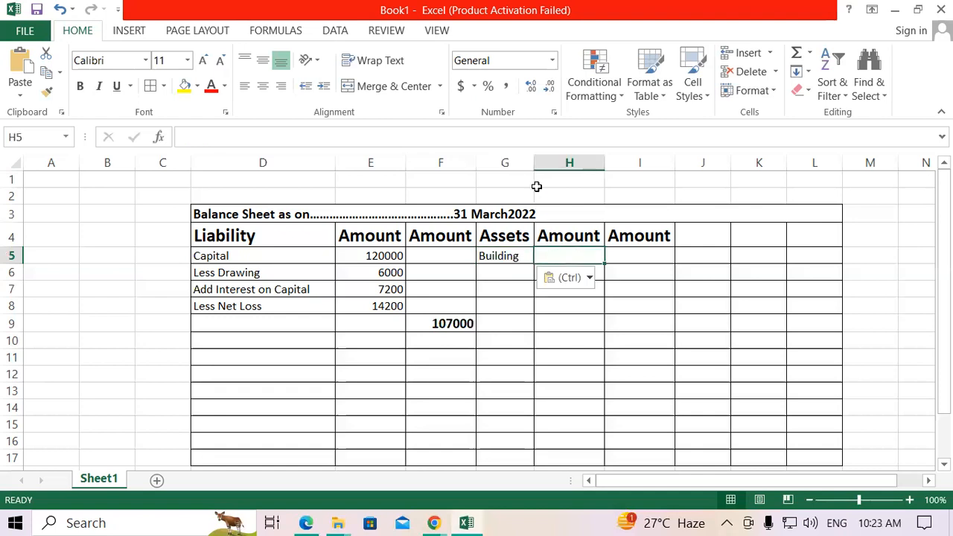
{"action": "left_click_drag", "start_coordinate": [533, 163], "coordinate": [556, 163]}
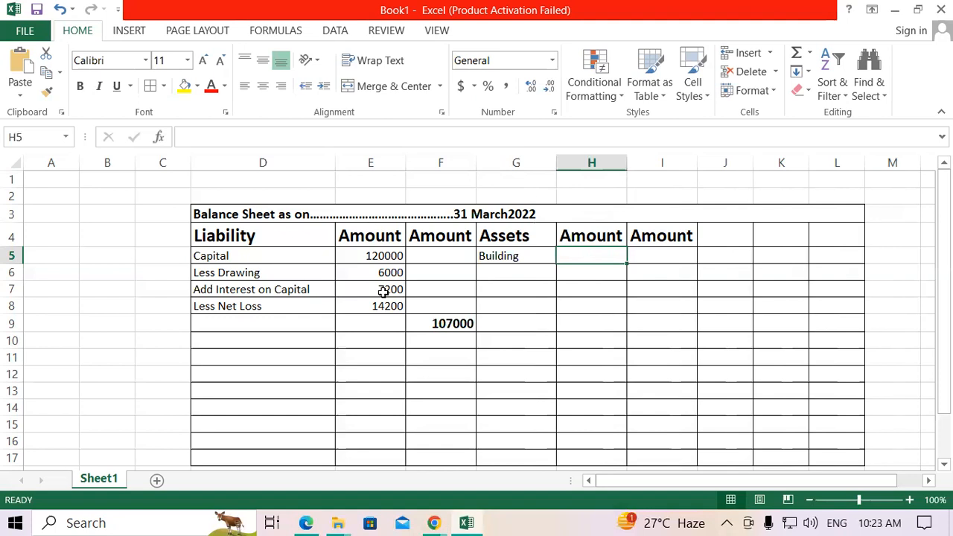
{"action": "left_click", "coordinate": [660, 256]}
{"action": "key", "text": "ctrl+v"}
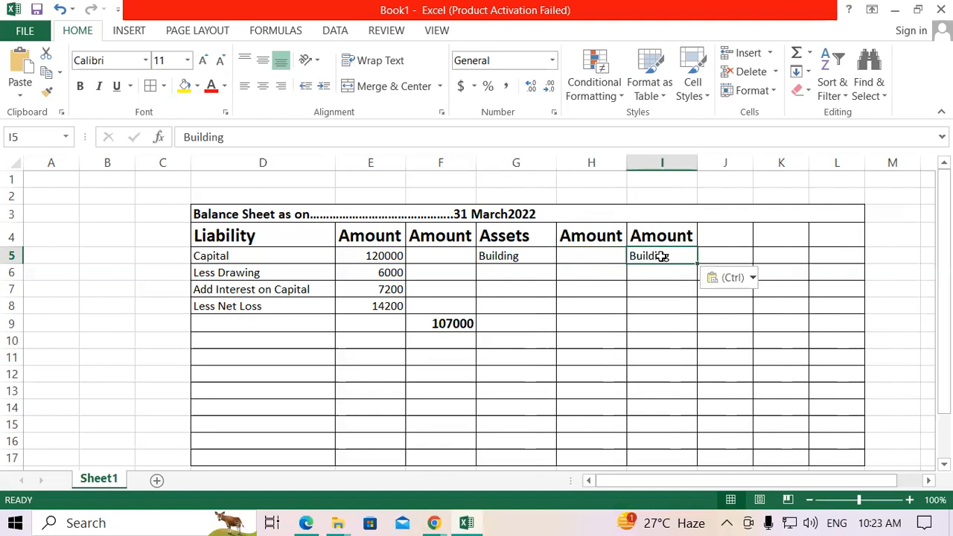
- Copy Plant & Machinery from the PDF into G6 of the Excel sheet and widen column G to fit it
{"action": "left_click", "coordinate": [500, 272]}
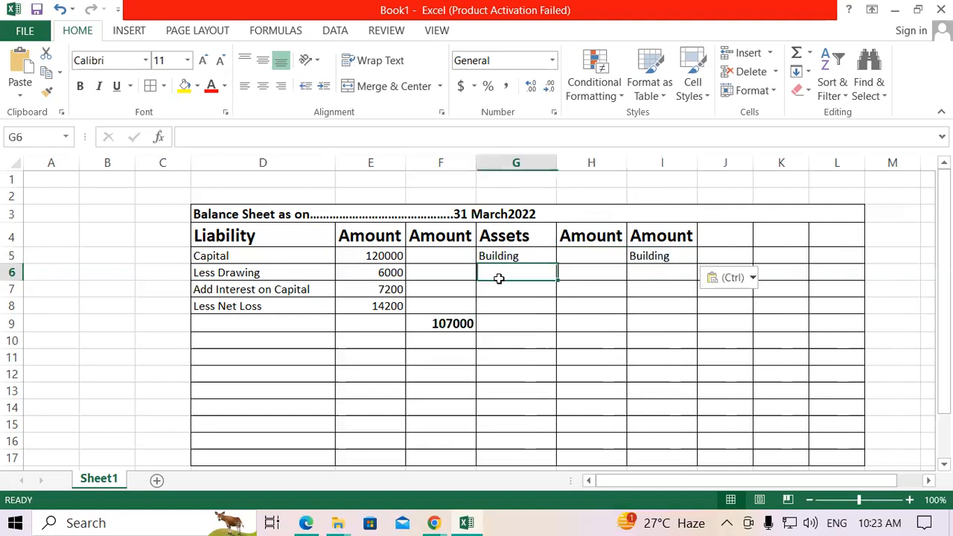
{"action": "left_click", "coordinate": [306, 522]}
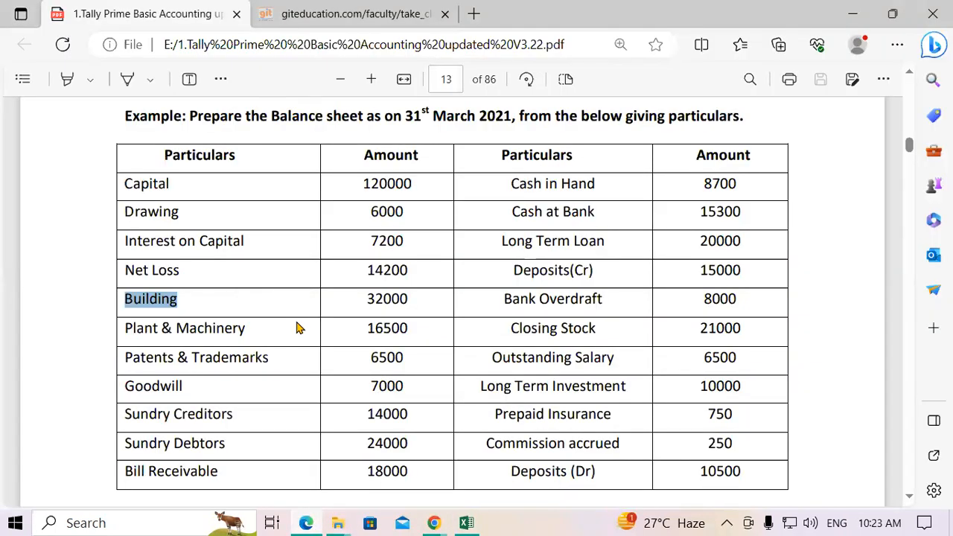
{"action": "left_click_drag", "start_coordinate": [124, 329], "coordinate": [255, 334]}
{"action": "key", "text": "ctrl+c"}
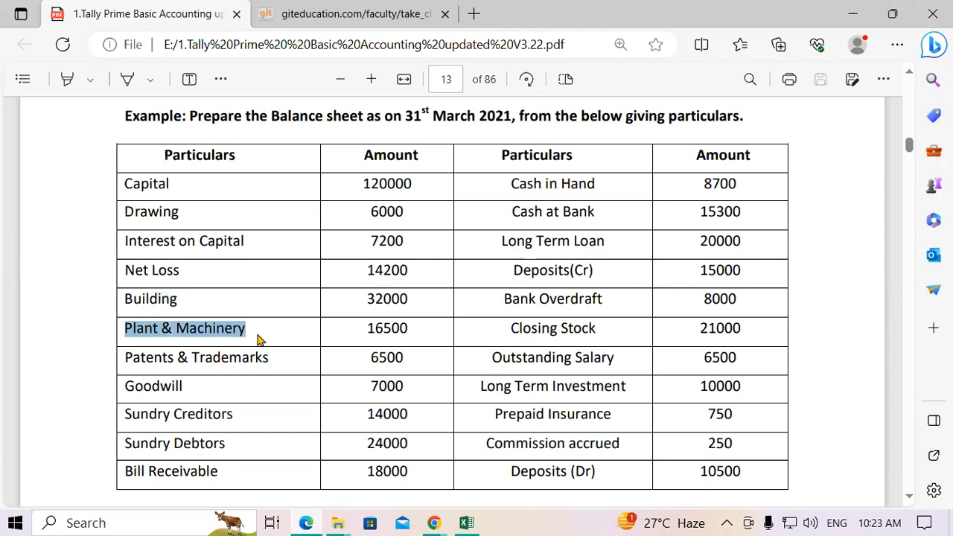
{"action": "key", "text": "alt+Tab"}
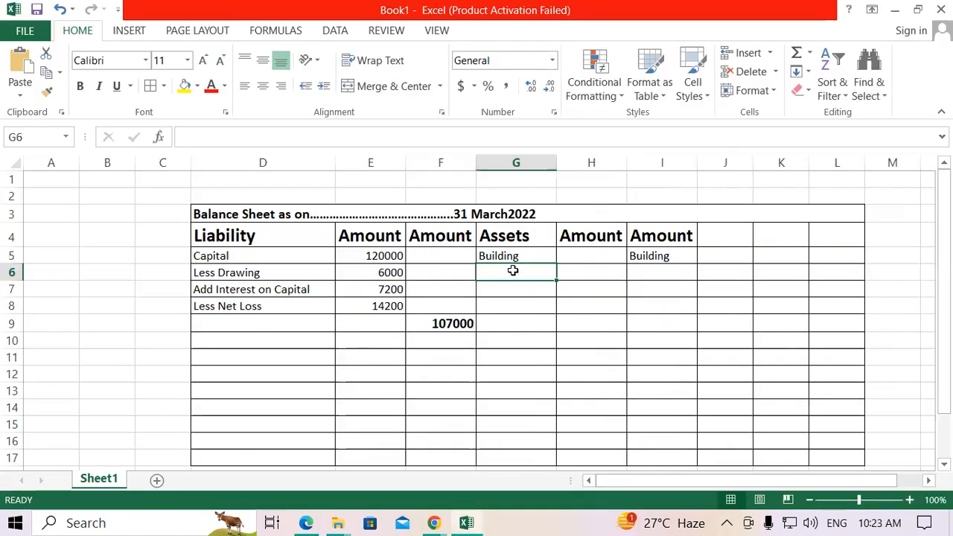
{"action": "key", "text": "ctrl+v"}
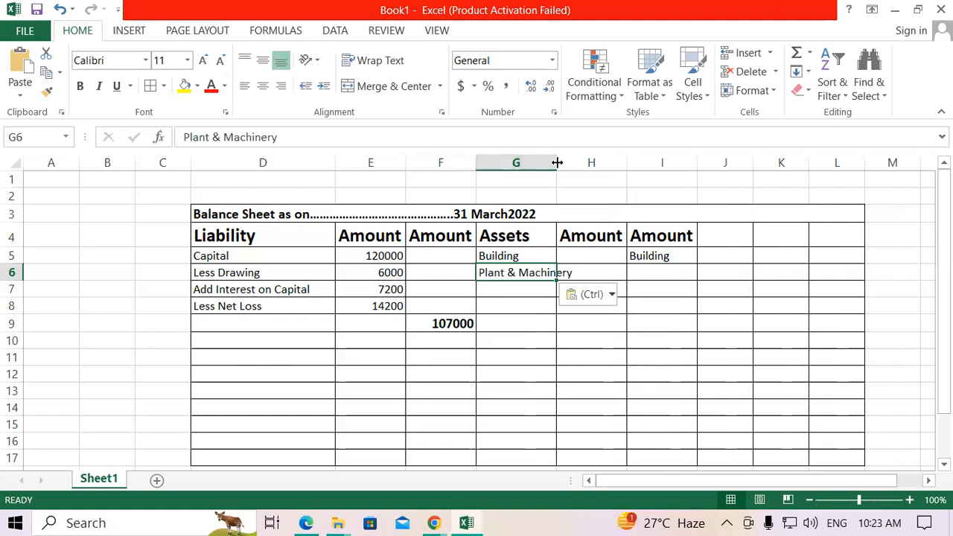
{"action": "left_click_drag", "start_coordinate": [557, 162], "coordinate": [574, 162]}
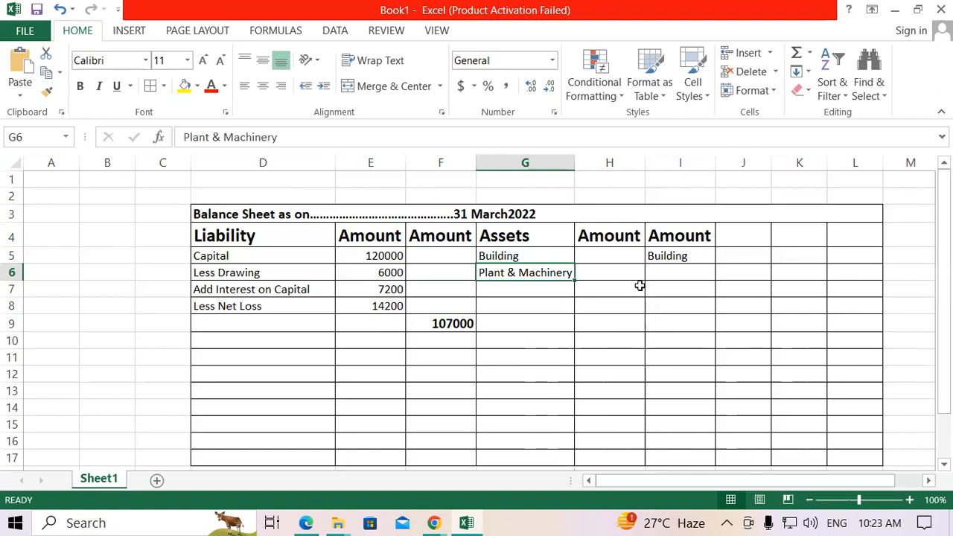
- Replace the Building text in I5 with the amount 32000
{"action": "left_click", "coordinate": [603, 257]}
{"action": "left_click", "coordinate": [674, 256]}
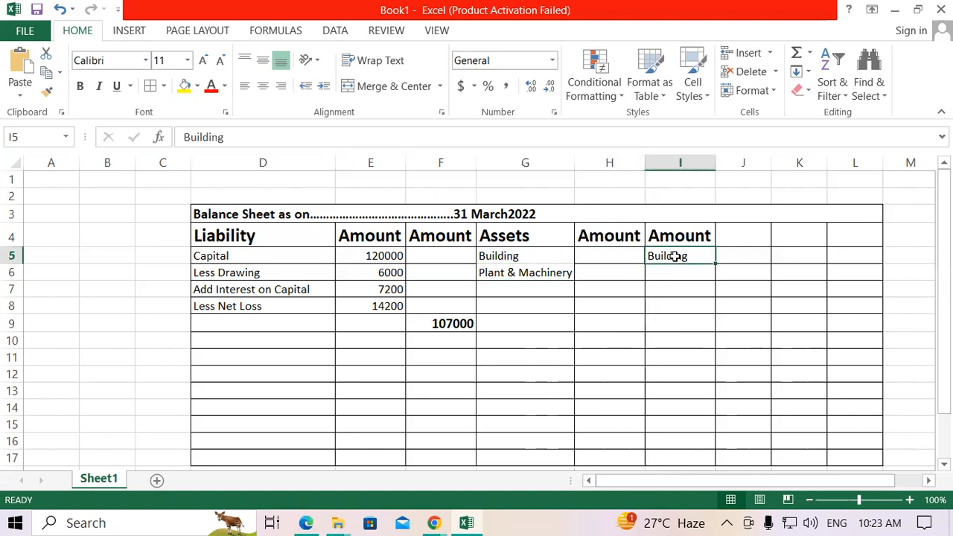
{"action": "key", "text": "alt"}
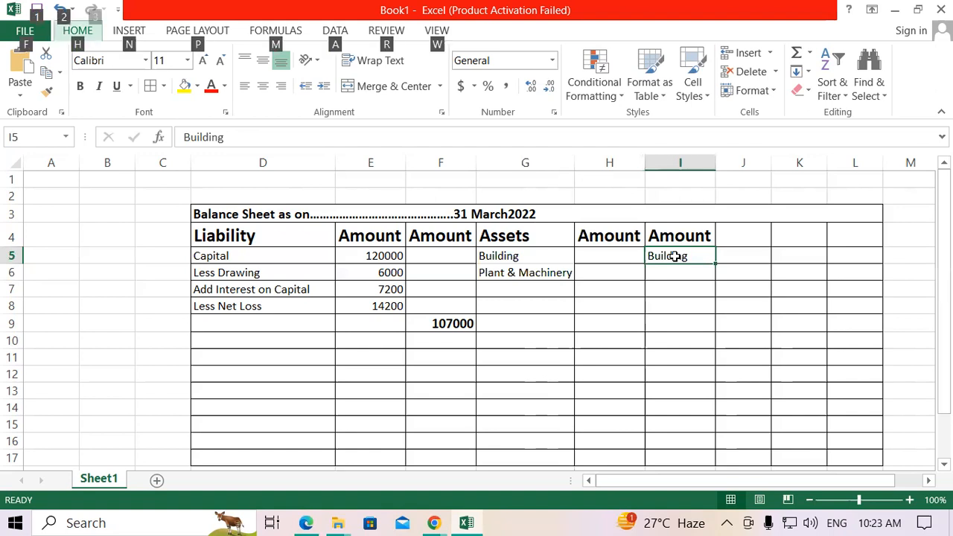
{"action": "key", "text": "2"}
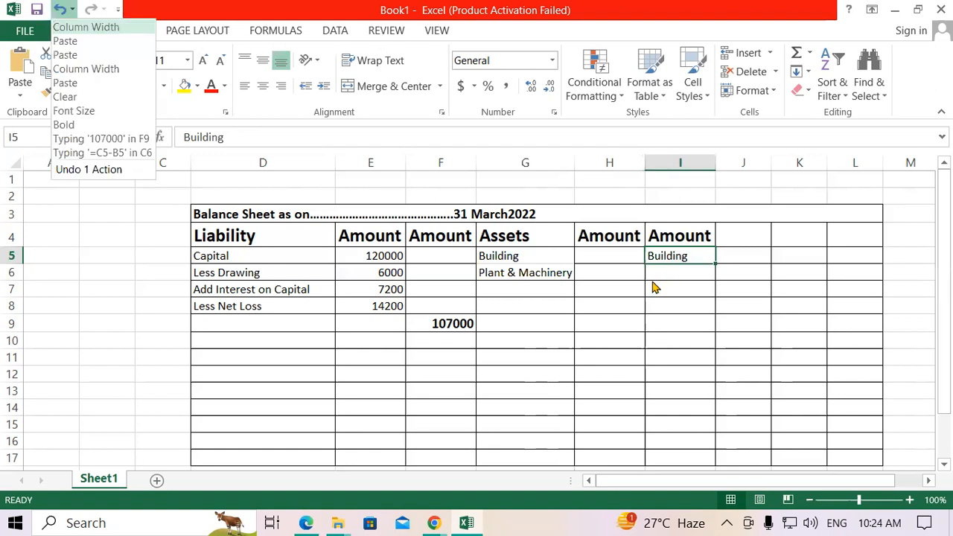
{"action": "key", "text": "Escape"}
{"action": "type", "text": "32000"}
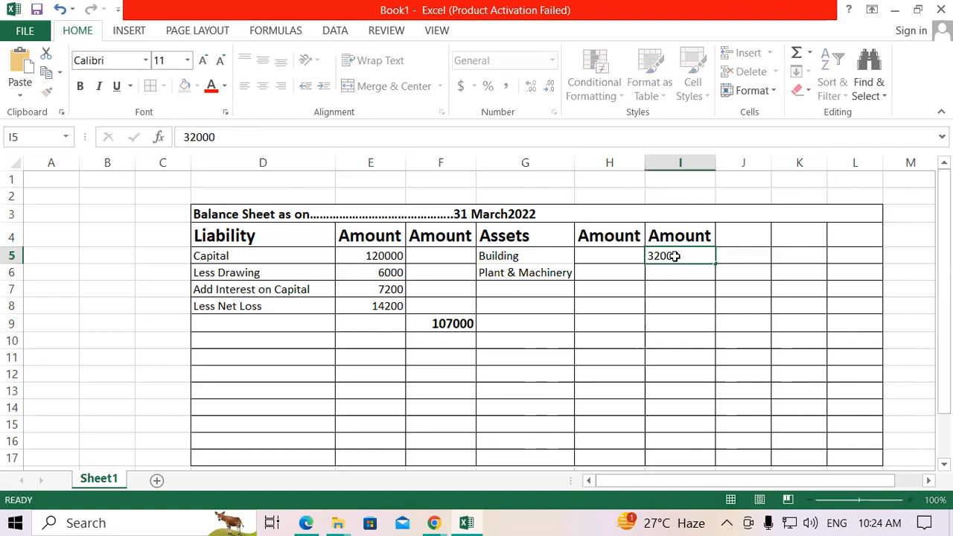
{"action": "key", "text": "Return"}
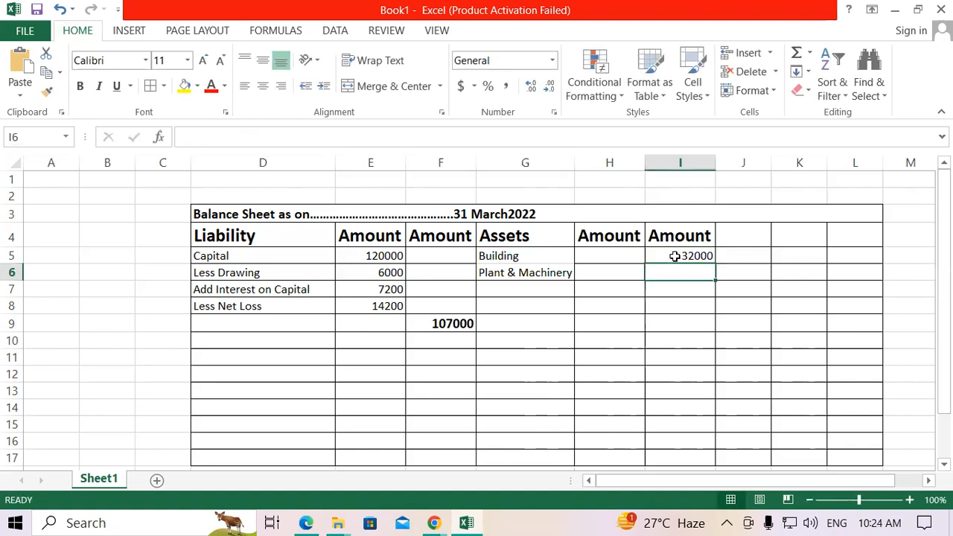
- Copy the Plant & Machinery amount, 16500, from the PDF particulars into I6 of the Excel sheet
{"action": "key", "text": "alt+Tab"}
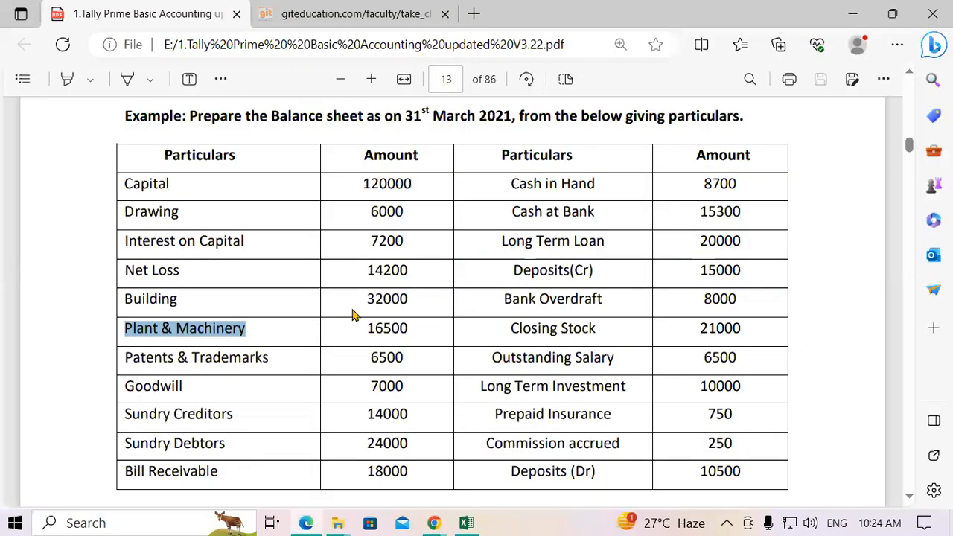
{"action": "left_click", "coordinate": [431, 333]}
{"action": "key", "text": "alt+Tab"}
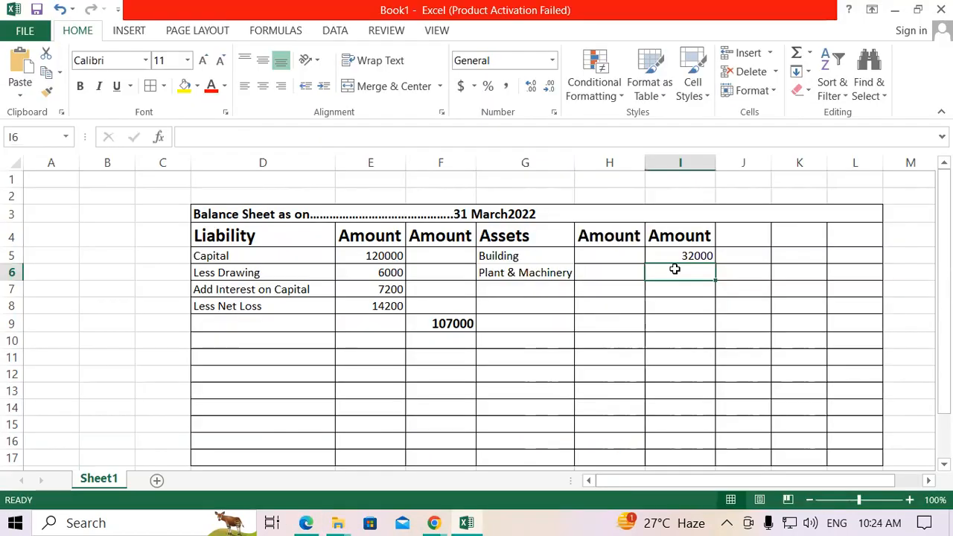
{"action": "type", "text": "16500"}
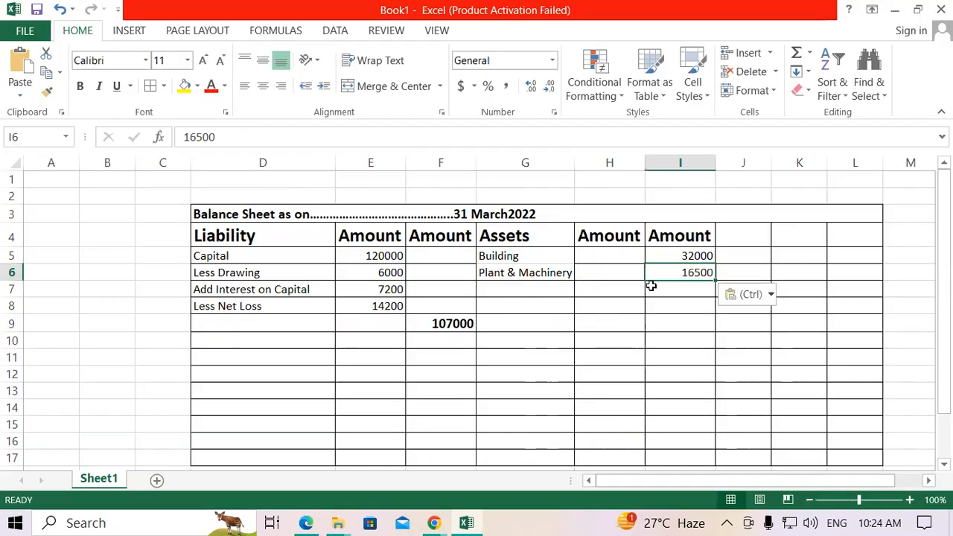
- Copy Patents & Trademarks from the PDF particulars and paste it into G7 under Assets in the Excel sheet
{"action": "left_click", "coordinate": [549, 286]}
{"action": "left_click", "coordinate": [308, 522]}
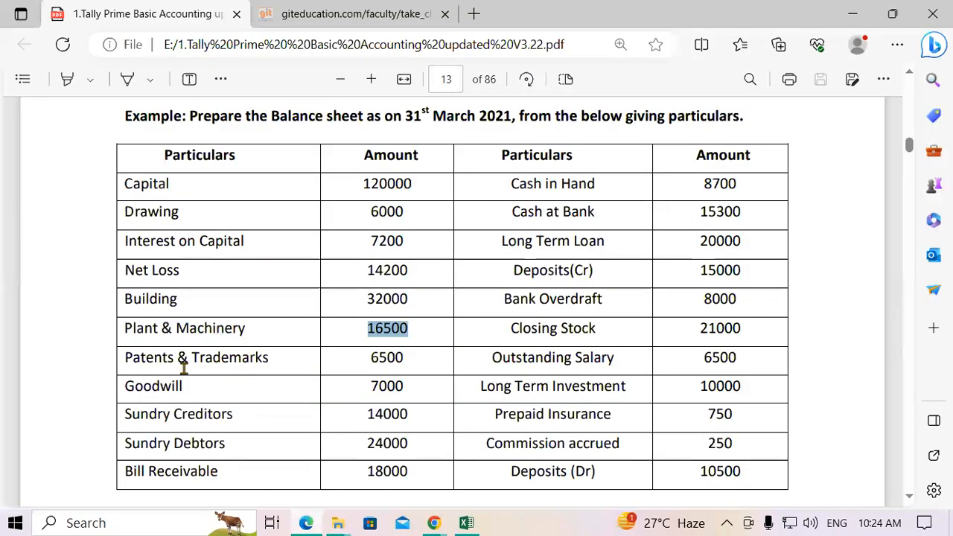
{"action": "left_click_drag", "start_coordinate": [123, 361], "coordinate": [289, 359]}
{"action": "left_click", "coordinate": [283, 363]}
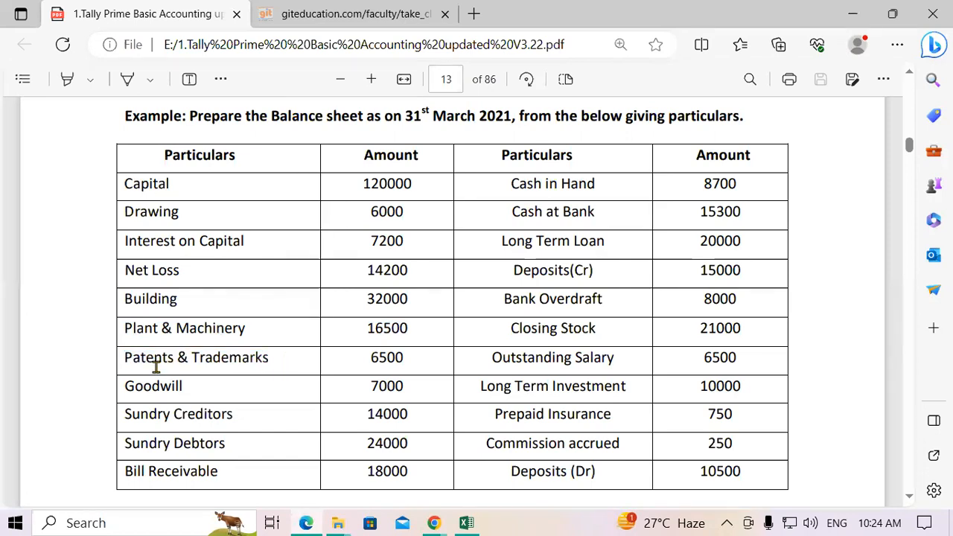
{"action": "left_click_drag", "start_coordinate": [122, 357], "coordinate": [270, 358]}
{"action": "key", "text": "ctrl+c"}
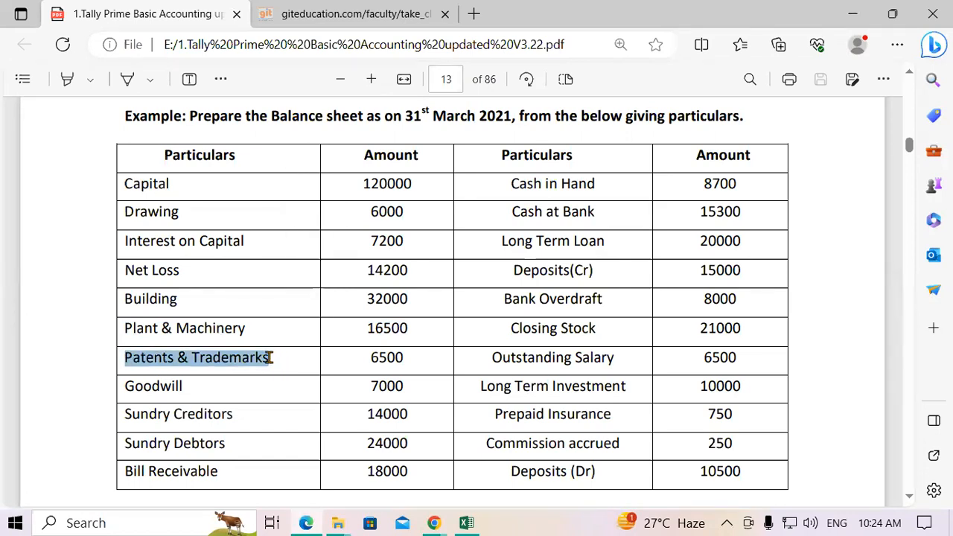
{"action": "key", "text": "alt+Tab"}
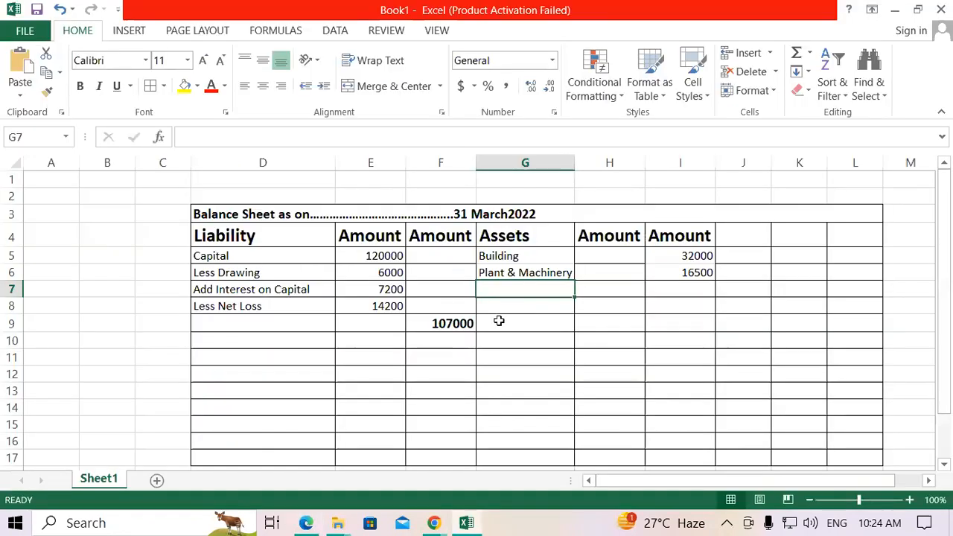
{"action": "key", "text": "ctrl+v"}
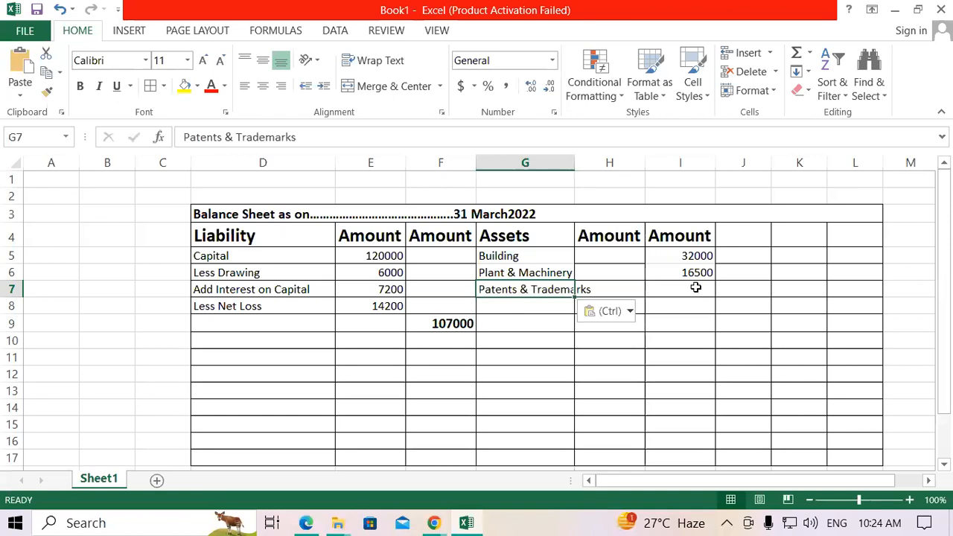
- Enter 6500 in I7 as the Patents & Trademarks amount
{"action": "left_click", "coordinate": [695, 288]}
{"action": "type", "text": "6500"}
{"action": "key", "text": "Return"}
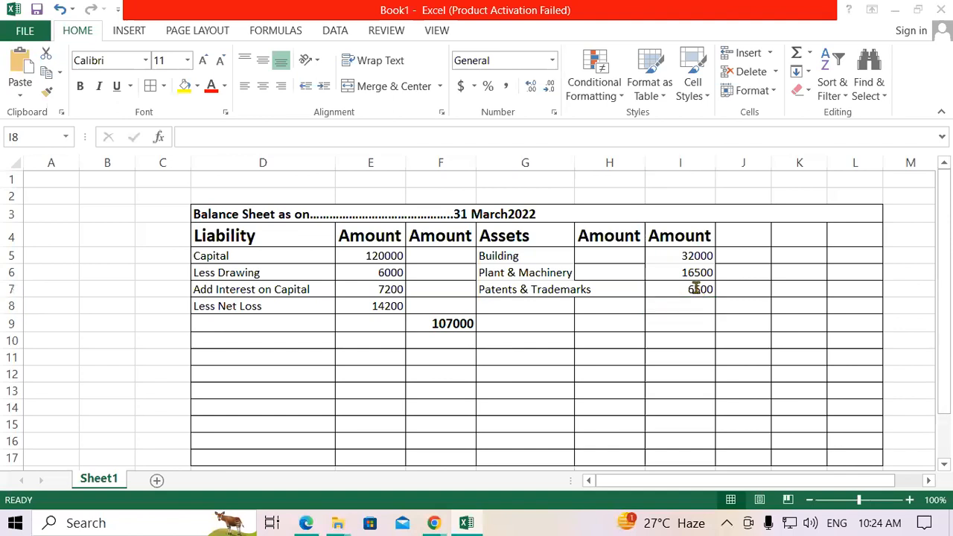
- Copy Goodwill from the PDF into G8 of the Excel sheet and widen column G to fit Patents & Trademarks
{"action": "key", "text": "alt+Tab"}
{"action": "left_click_drag", "start_coordinate": [125, 387], "coordinate": [203, 388]}
{"action": "key", "text": "ctrl+c"}
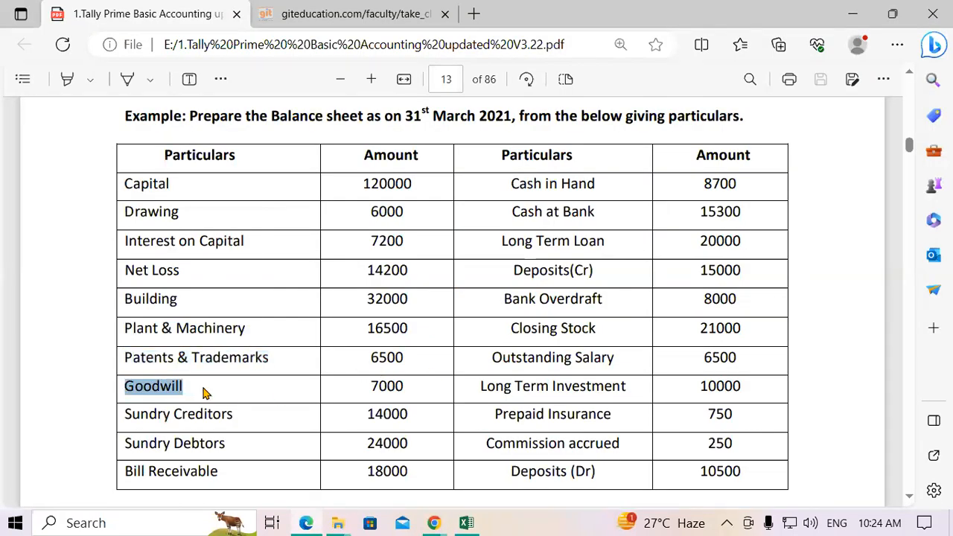
{"action": "key", "text": "alt+Tab"}
{"action": "left_click", "coordinate": [511, 306]}
{"action": "left_click_drag", "start_coordinate": [572, 155], "coordinate": [593, 153]}
{"action": "key", "text": "ctrl+v"}
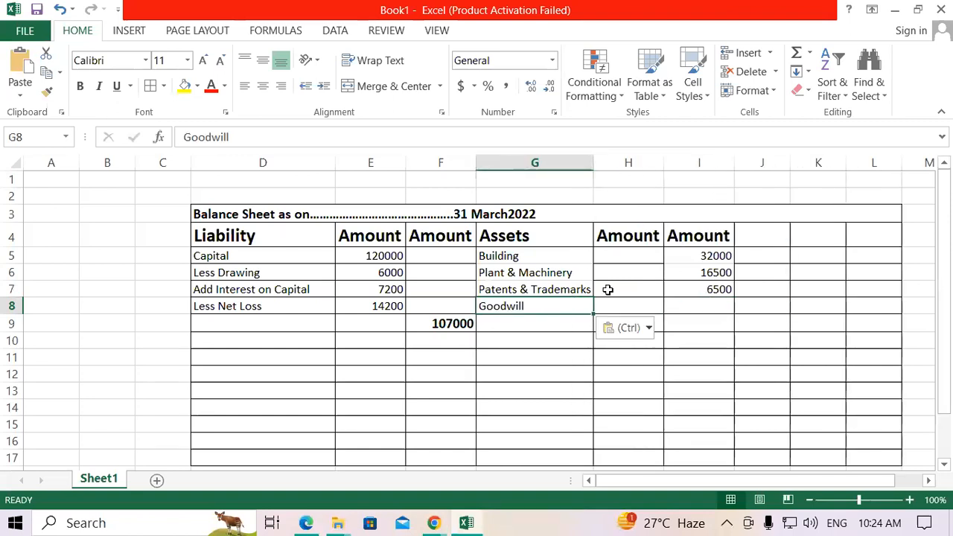
- Check the Goodwill amount in the PDF and enter 7000 in I8 of the Excel sheet
{"action": "left_click", "coordinate": [707, 304]}
{"action": "key", "text": "alt+Tab"}
{"action": "key", "text": "alt+Tab"}
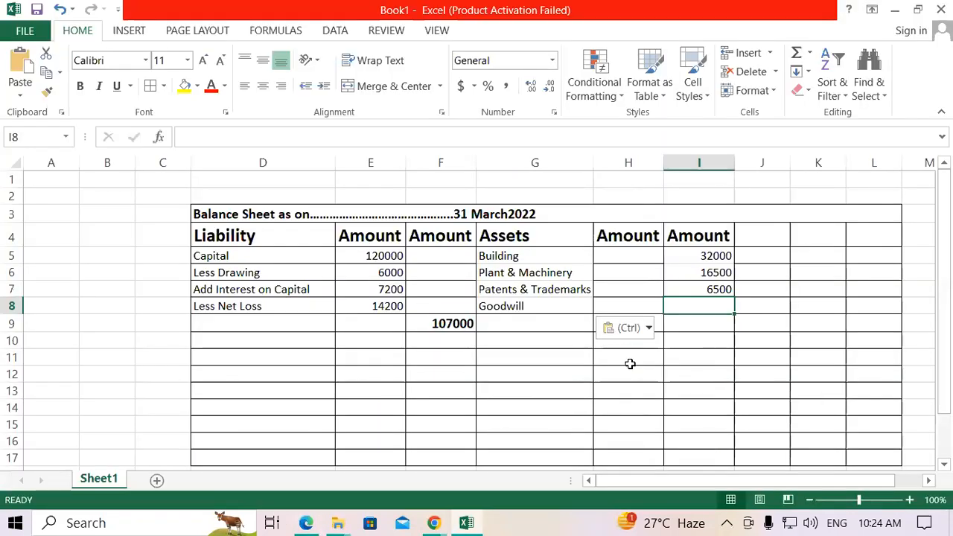
{"action": "type", "text": "7000"}
{"action": "key", "text": "Return"}
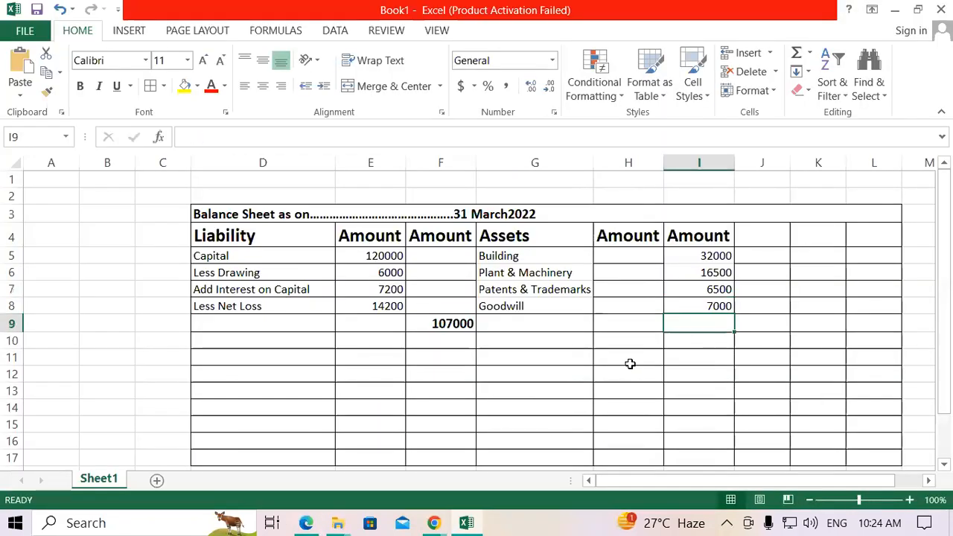
- Copy Sundry Creditors from the PDF particulars and paste it into D10 under Liability in the Excel sheet
{"action": "key", "text": "alt+Tab"}
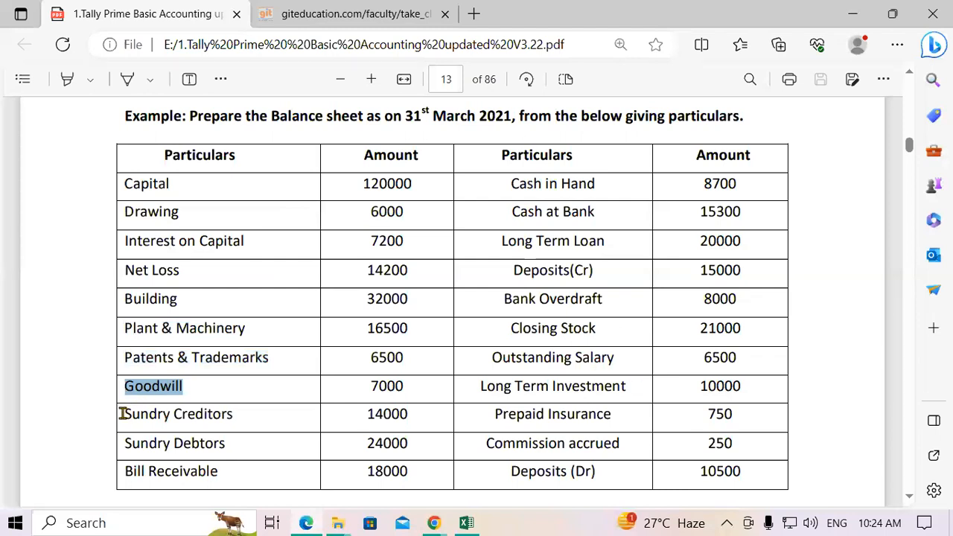
{"action": "left_click_drag", "start_coordinate": [125, 414], "coordinate": [235, 414]}
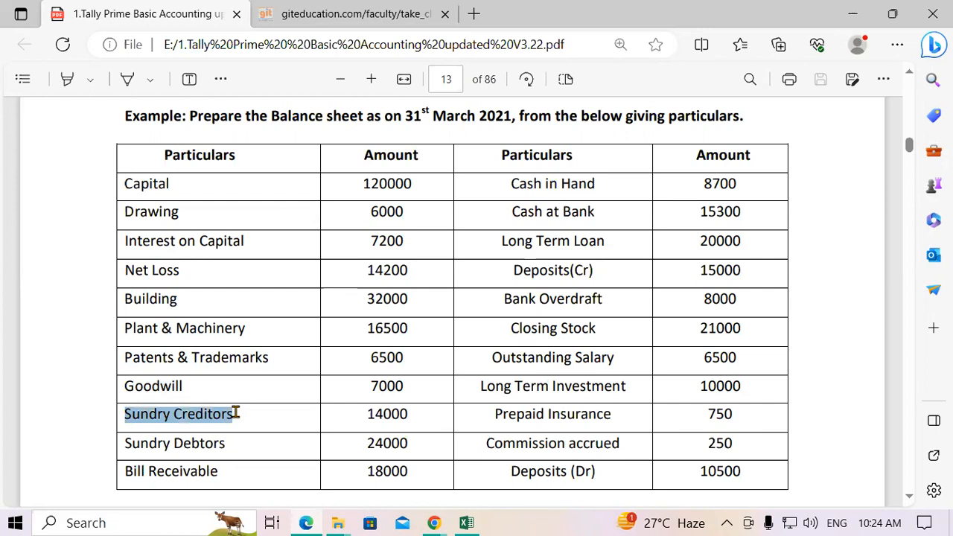
{"action": "left_click", "coordinate": [121, 417]}
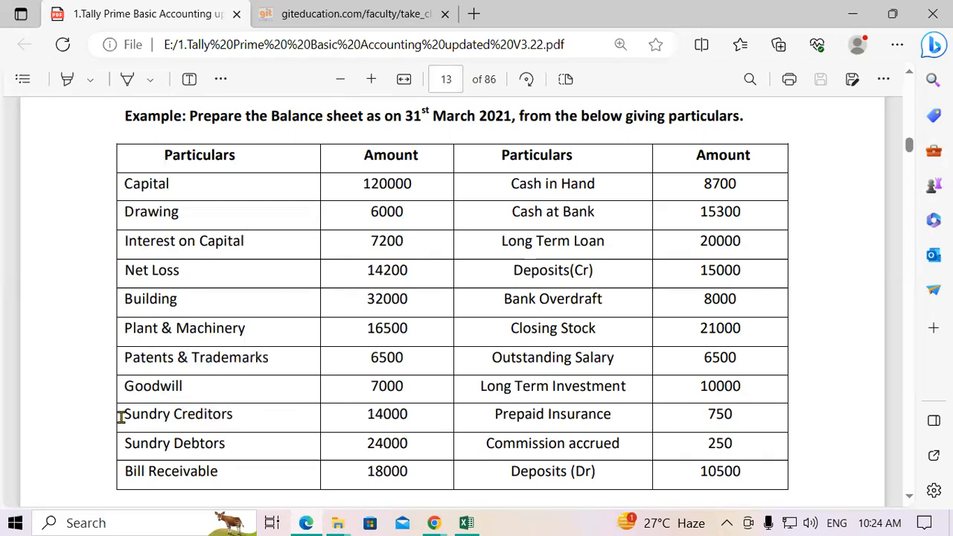
{"action": "left_click_drag", "start_coordinate": [125, 413], "coordinate": [233, 414]}
{"action": "key", "text": "ctrl+c"}
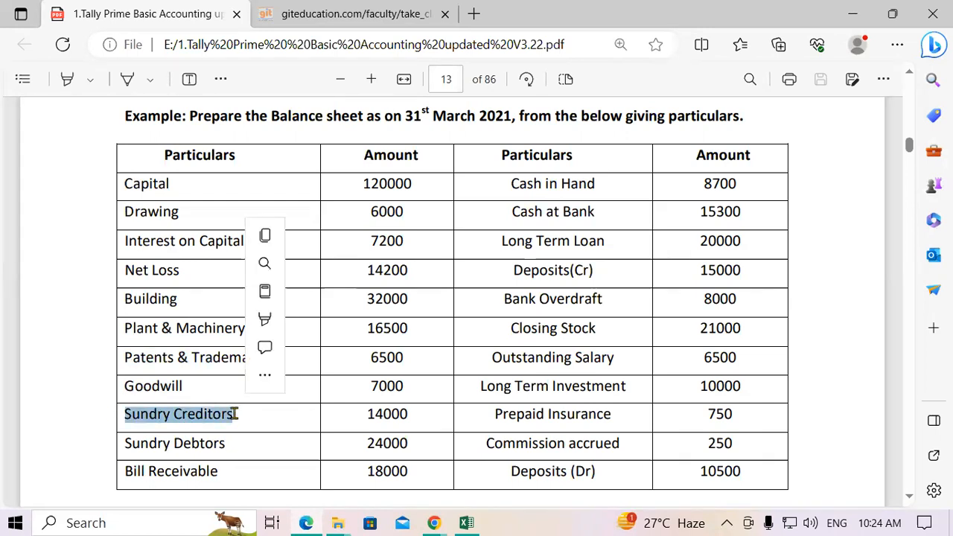
{"action": "key", "text": "alt+Tab"}
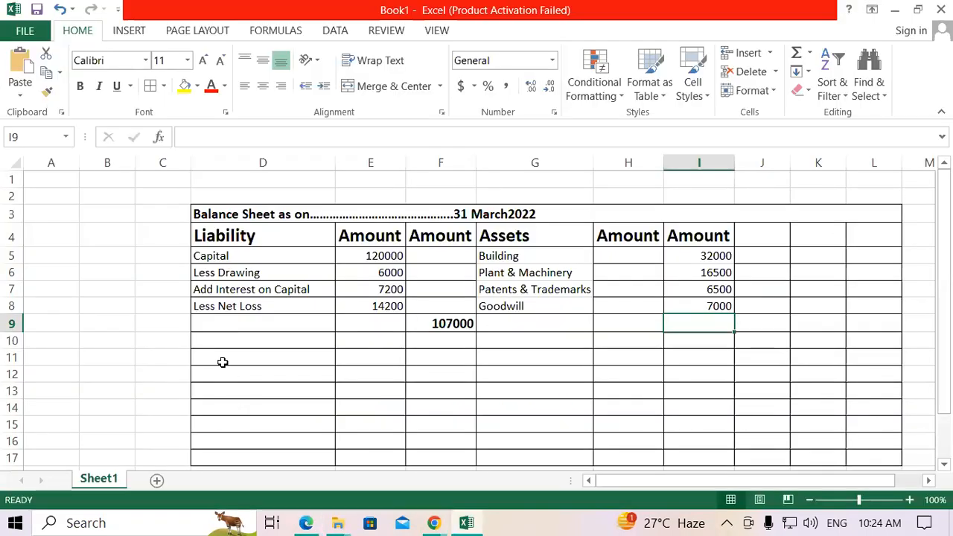
{"action": "left_click", "coordinate": [220, 340]}
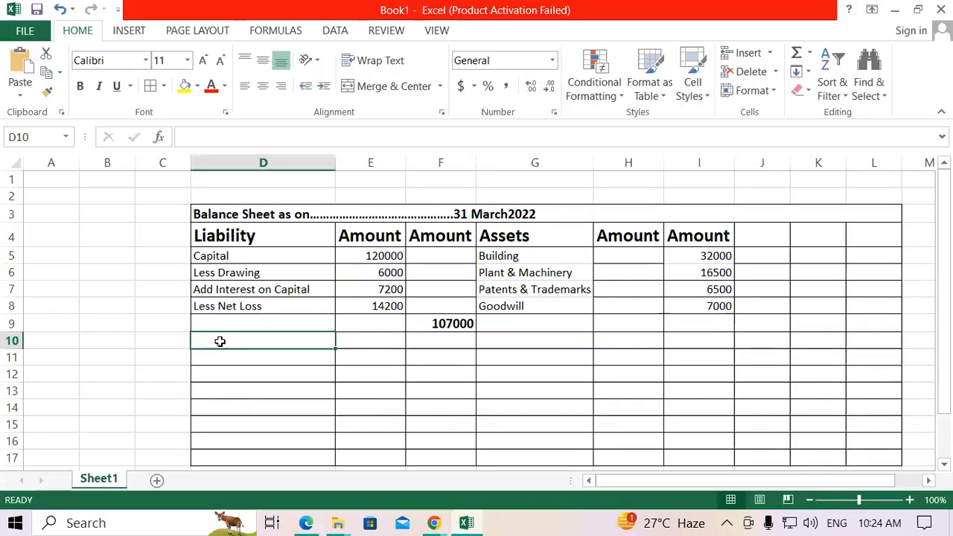
{"action": "key", "text": "ctrl+v"}
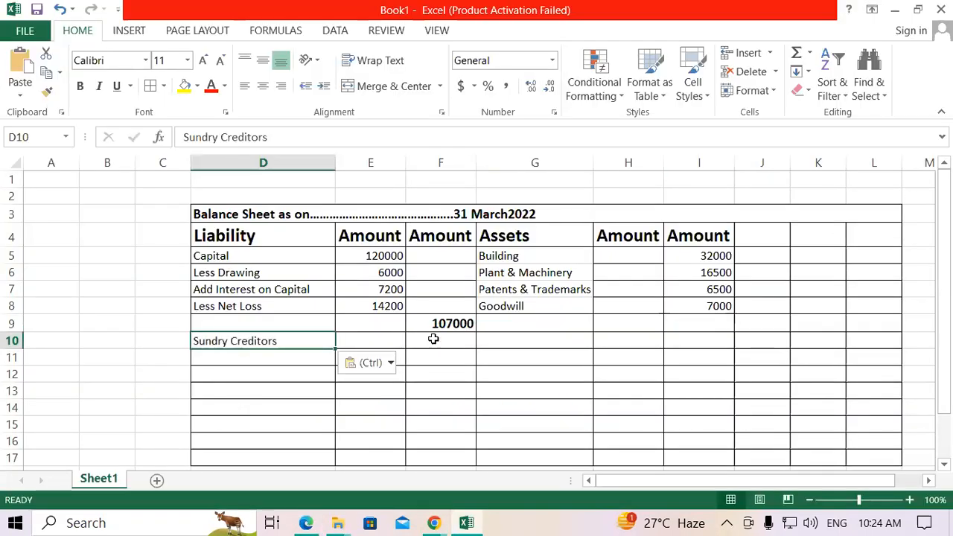
- Enter 14000 in F10 as the Sundry Creditors amount
{"action": "left_click", "coordinate": [432, 339]}
{"action": "type", "text": "1"}
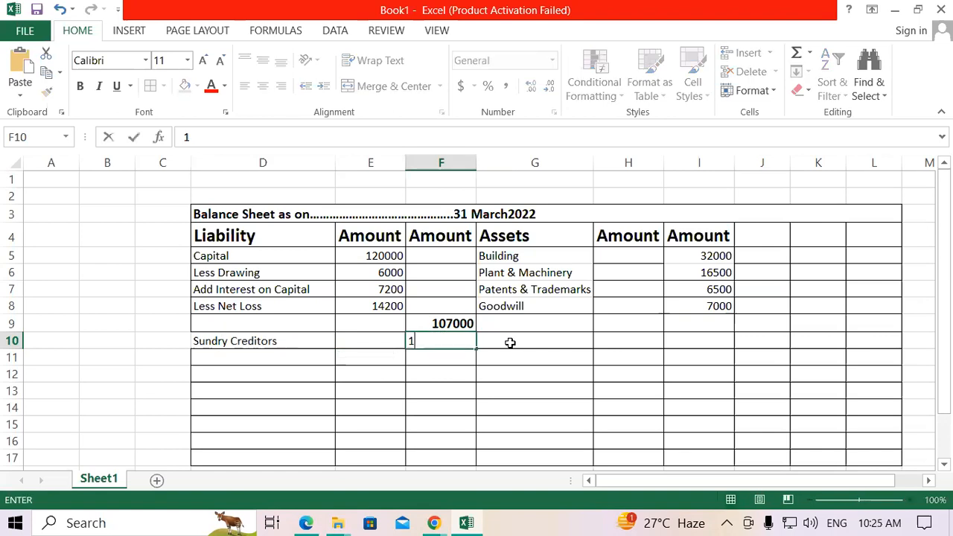
{"action": "type", "text": "40000"}
{"action": "key", "text": "Return"}
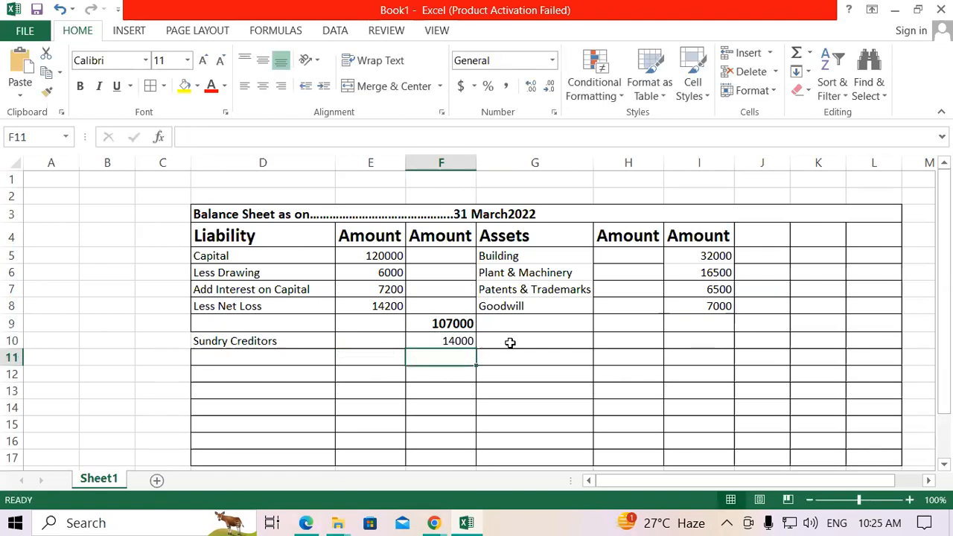
- Copy Sundry Debtors from the PDF particulars and paste it into G9 under Assets in the Excel sheet
{"action": "key", "text": "alt+Tab"}
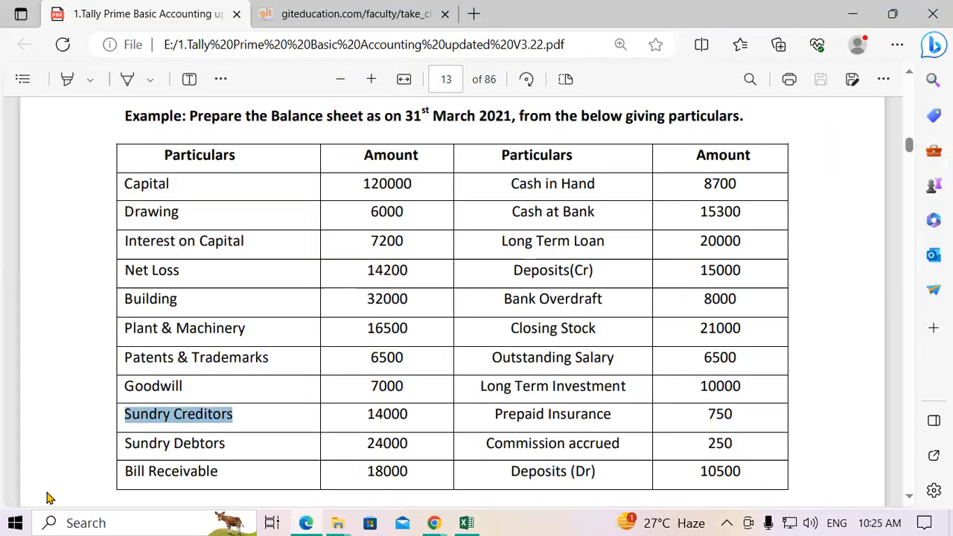
{"action": "left_click_drag", "start_coordinate": [127, 444], "coordinate": [227, 447]}
{"action": "key", "text": "ctrl+c"}
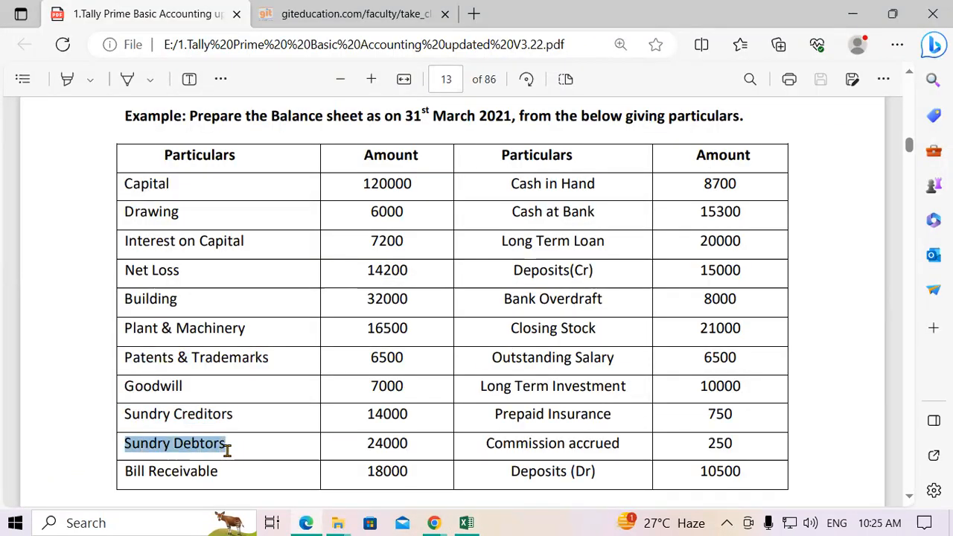
{"action": "key", "text": "alt+Tab"}
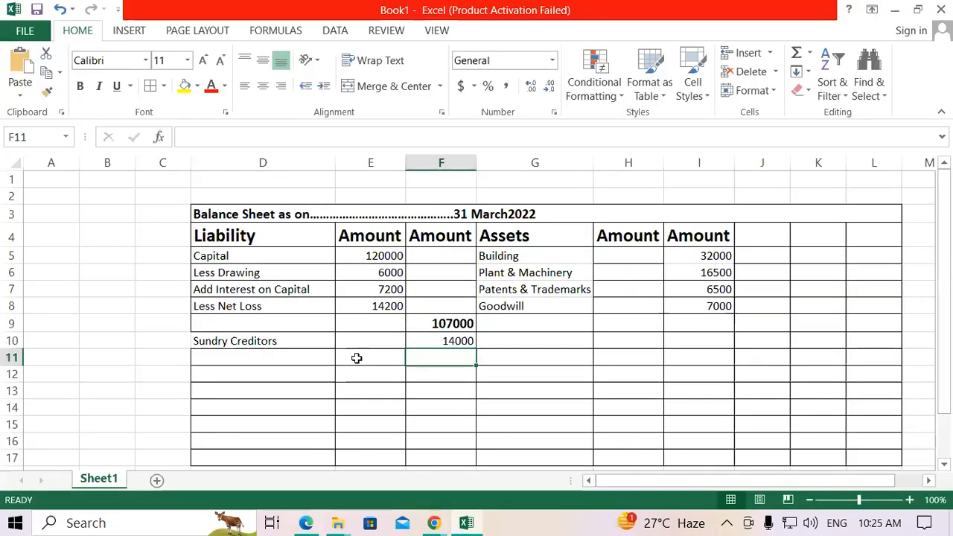
{"action": "left_click", "coordinate": [479, 323]}
{"action": "key", "text": "ctrl+v"}
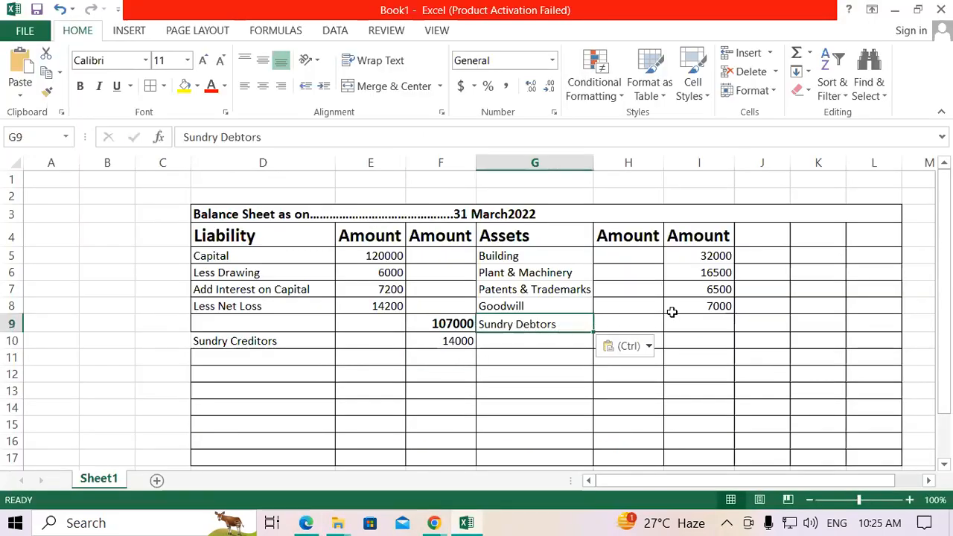
- Check the Sundry Debtors amount in the PDF and enter 24000 in I9 of the Excel sheet
{"action": "left_click", "coordinate": [704, 333]}
{"action": "left_click", "coordinate": [703, 325]}
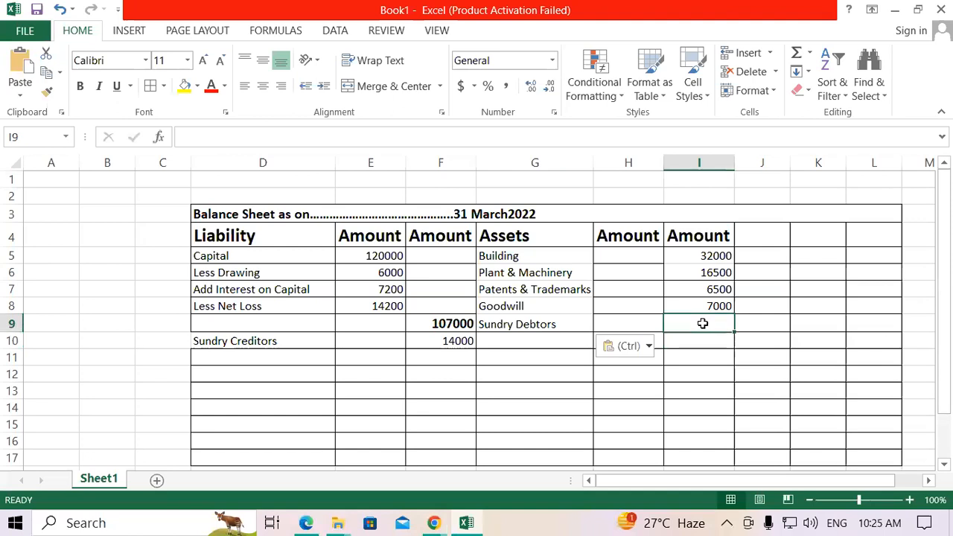
{"action": "key", "text": "alt+Tab"}
{"action": "key", "text": "alt+Tab"}
{"action": "type", "text": "2400"}
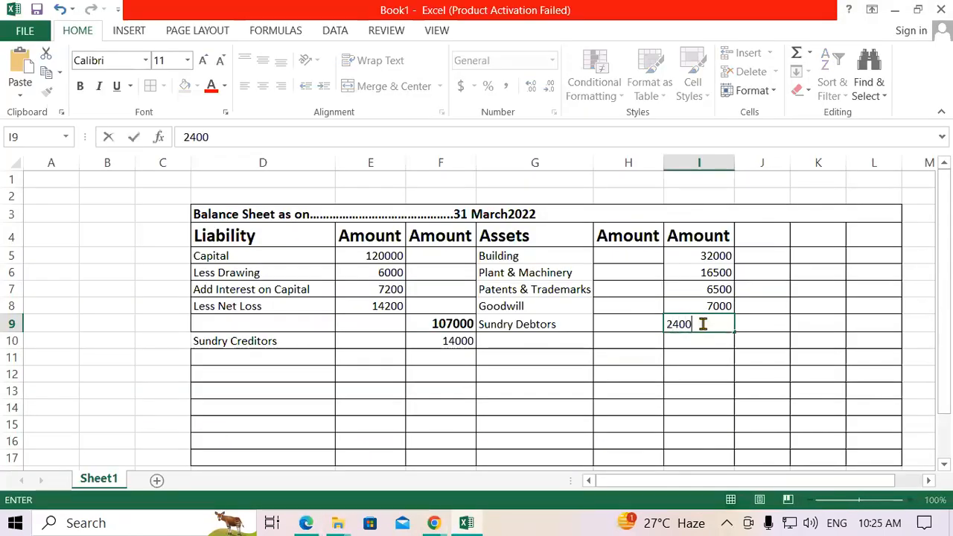
{"action": "type", "text": "0"}
{"action": "key", "text": "Return"}
- Copy Bill Receivable from the PDF particulars and paste it into G10 under Assets in the Excel sheet
{"action": "key", "text": "alt+Tab"}
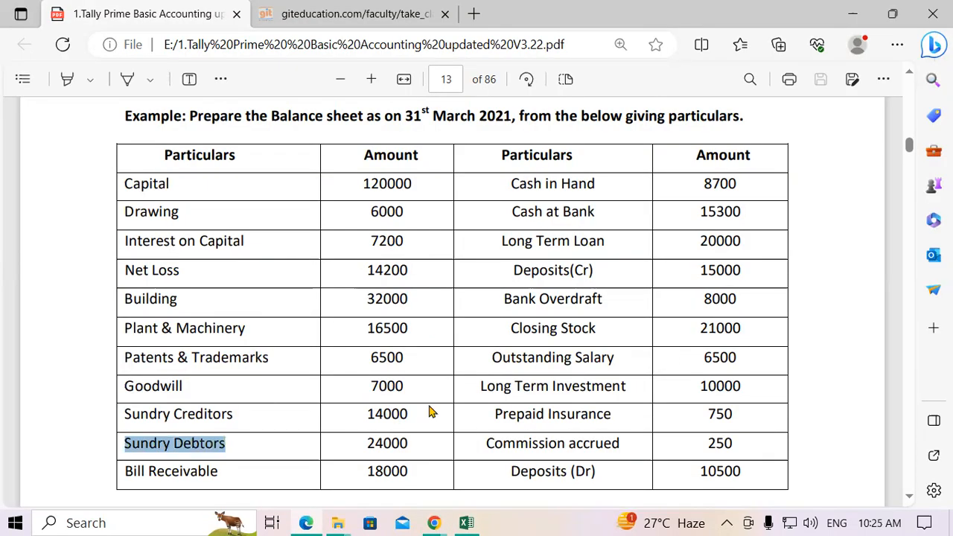
{"action": "left_click", "coordinate": [233, 466]}
{"action": "left_click_drag", "start_coordinate": [123, 471], "coordinate": [228, 466]}
{"action": "key", "text": "ctrl+c"}
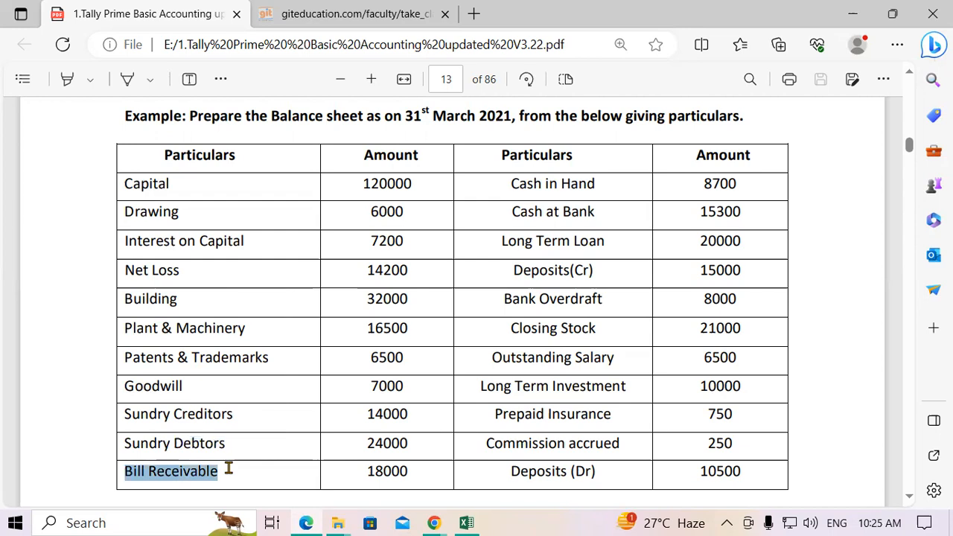
{"action": "key", "text": "alt+Tab"}
{"action": "left_click", "coordinate": [519, 342]}
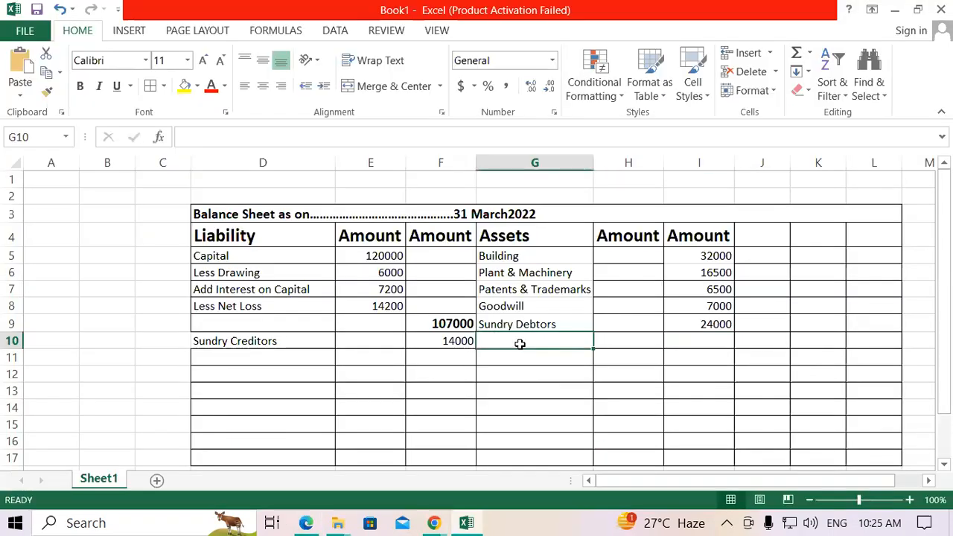
{"action": "key", "text": "ctrl+v"}
- Check the Bill Receivable amount in the PDF and enter 18000 in I10 of the Excel sheet
{"action": "left_click", "coordinate": [674, 341]}
{"action": "key", "text": "alt+Tab"}
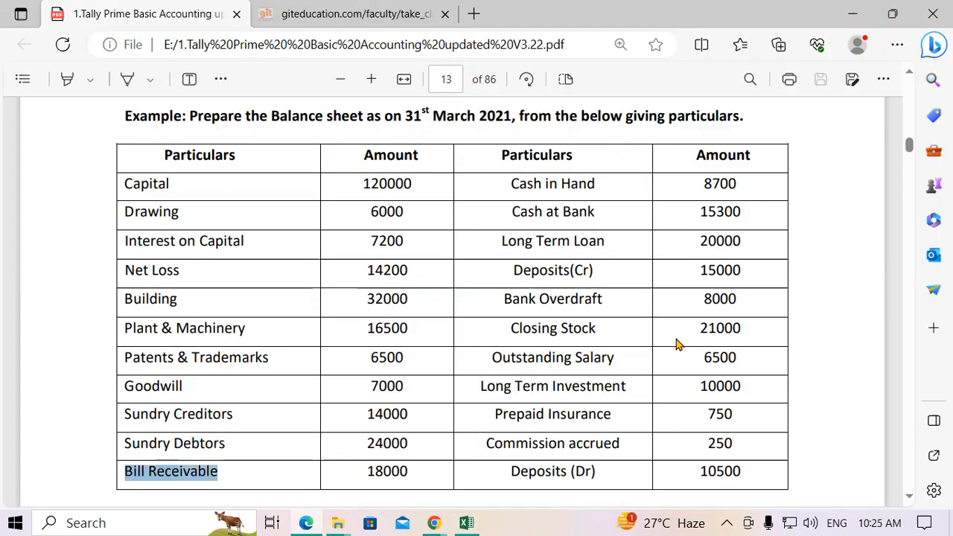
{"action": "key", "text": "alt+Tab"}
{"action": "type", "text": "18000"}
{"action": "key", "text": "Return"}
- Copy Cash in Hand from the PDF particulars and paste it into G11 under Assets in the Excel sheet
{"action": "key", "text": "alt+Tab"}
{"action": "left_click_drag", "start_coordinate": [512, 186], "coordinate": [609, 187]}
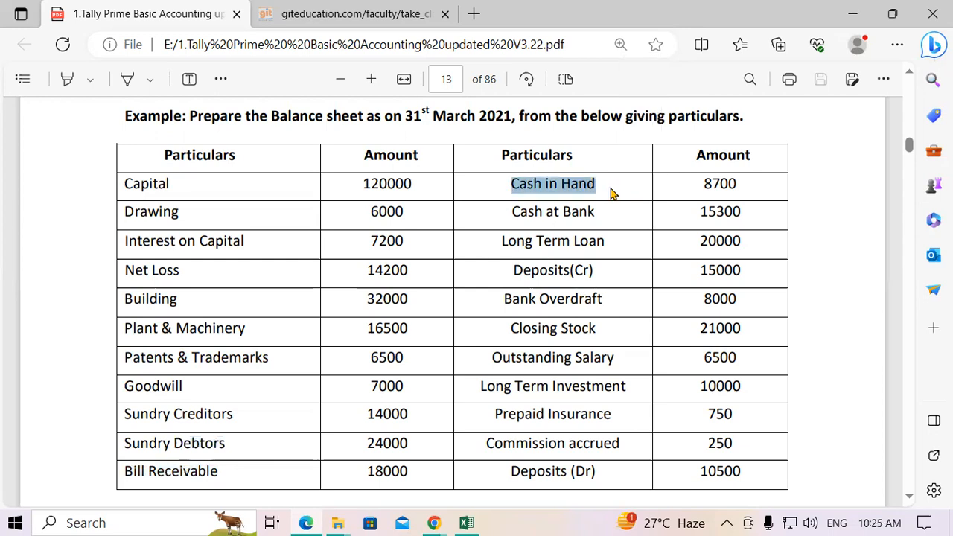
{"action": "key", "text": "alt+Tab"}
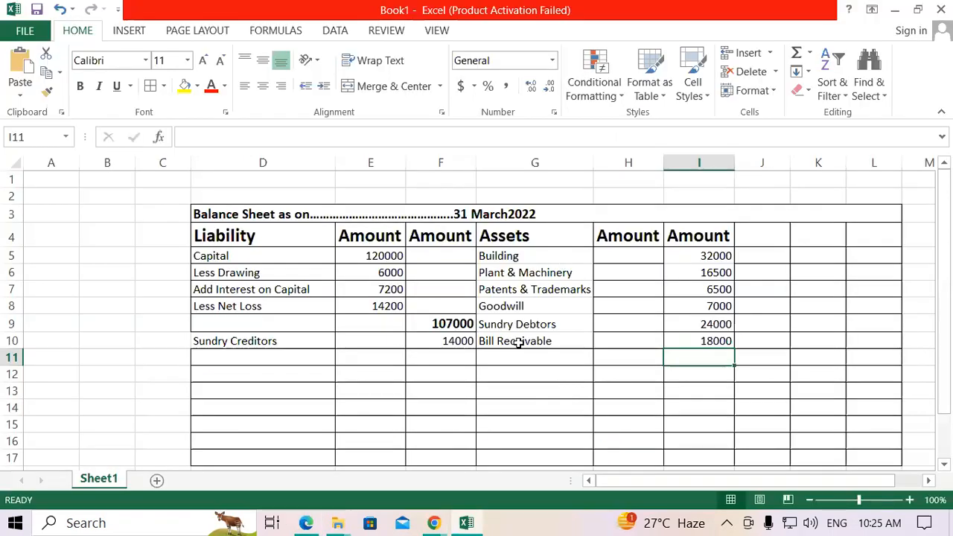
{"action": "left_click", "coordinate": [511, 357]}
{"action": "key", "text": "ctrl+v"}
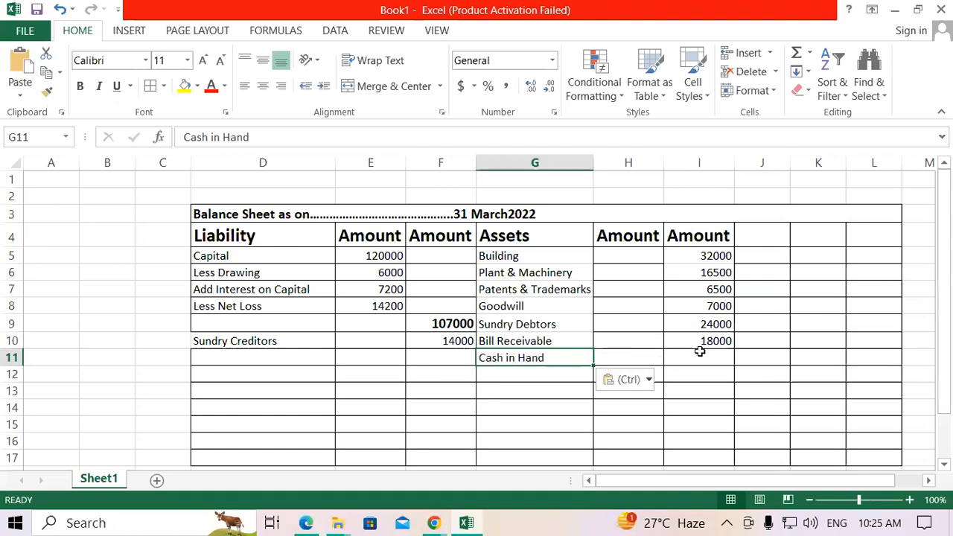
- Check the Cash in Hand amount in the PDF and enter 8700 in I11 of the Excel sheet
{"action": "left_click", "coordinate": [717, 357]}
{"action": "key", "text": "alt+Tab"}
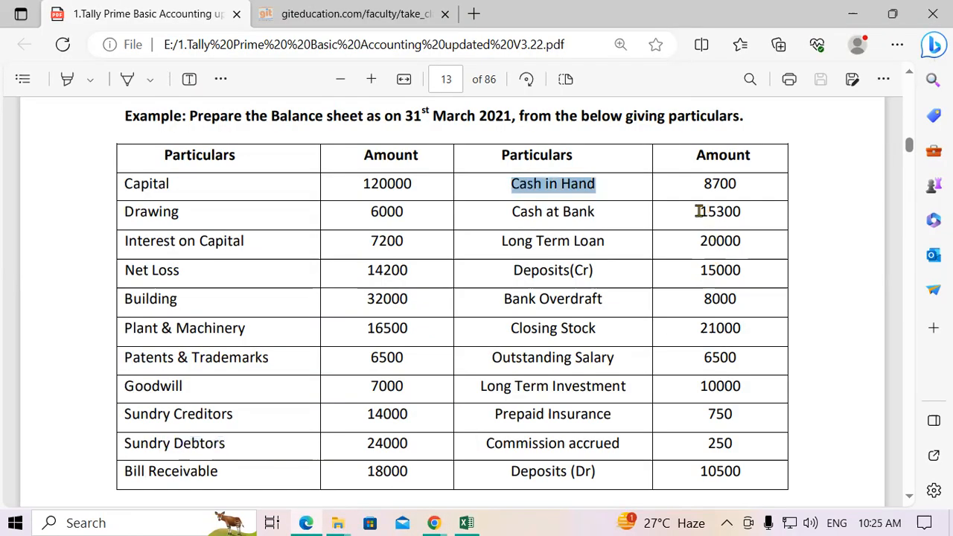
{"action": "key", "text": "alt+Tab"}
{"action": "type", "text": "8700"}
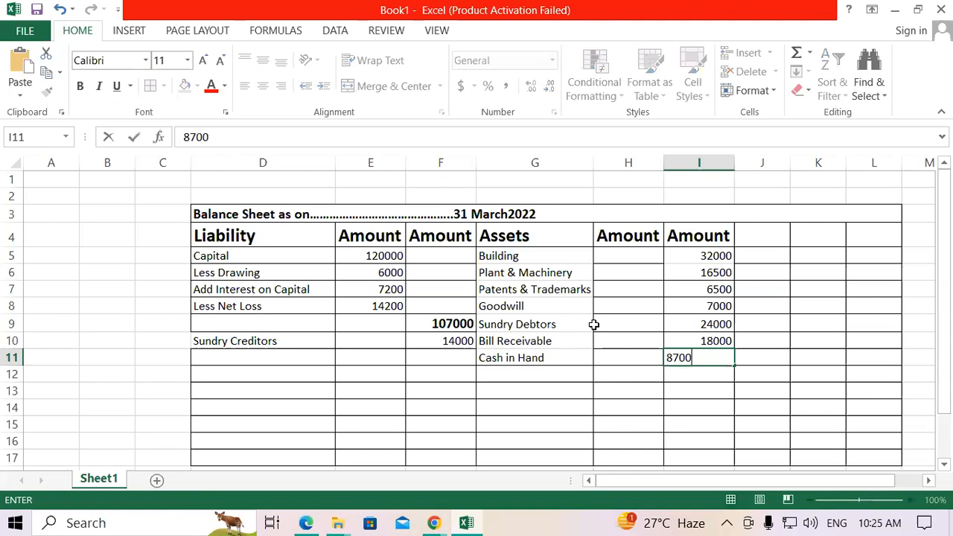
{"action": "key", "text": "Return"}
- Copy Cash at Bank from the PDF particulars and paste it into G12 under Assets in the Excel sheet
{"action": "key", "text": "alt+Tab"}
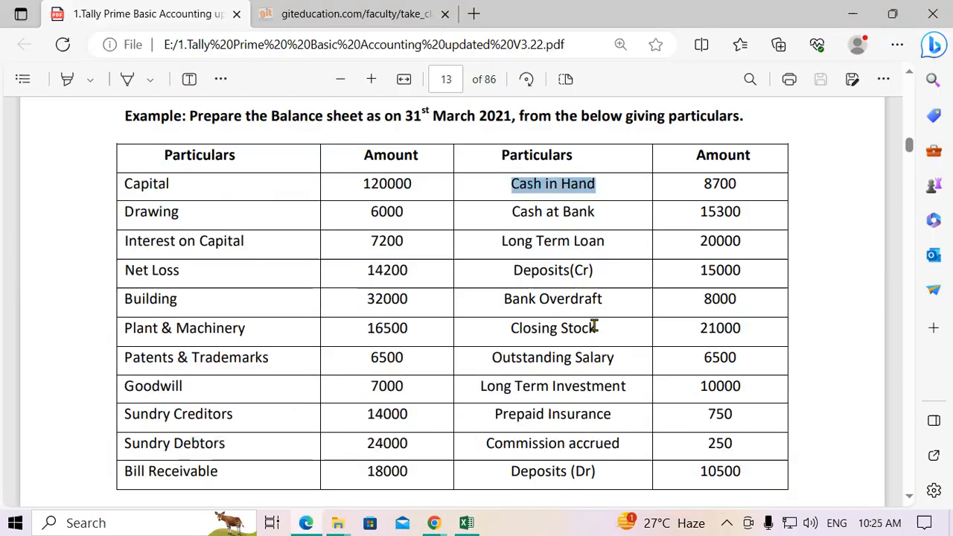
{"action": "left_click_drag", "start_coordinate": [512, 213], "coordinate": [603, 215]}
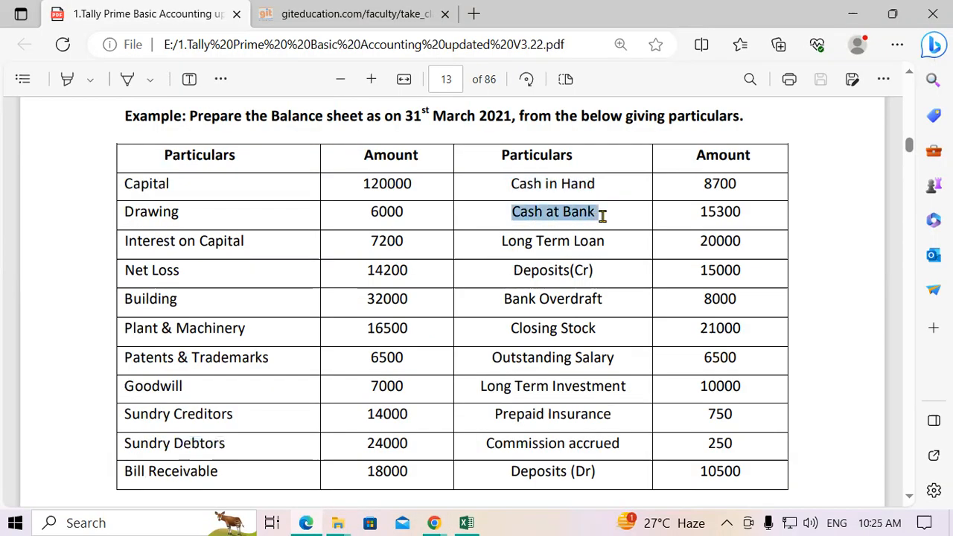
{"action": "key", "text": "alt+Tab"}
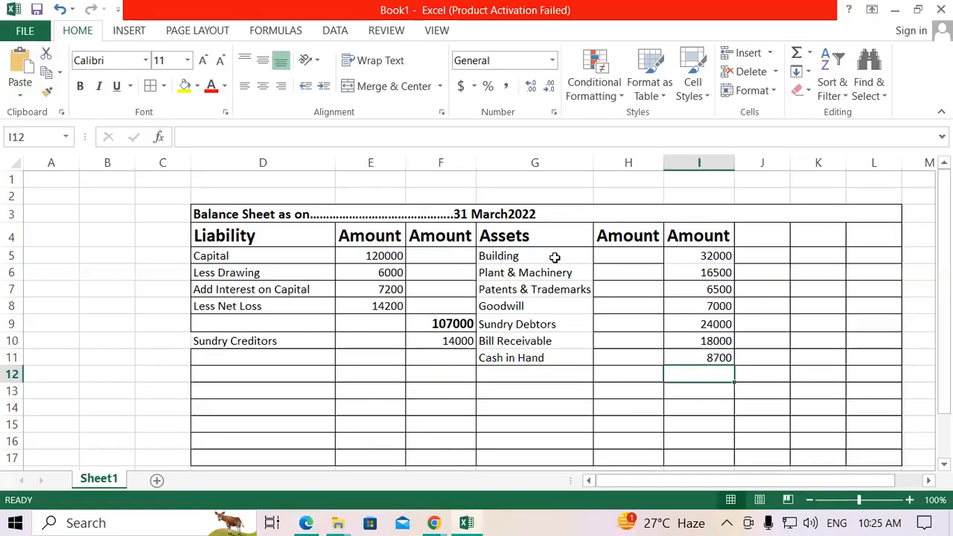
{"action": "left_click", "coordinate": [503, 372]}
{"action": "key", "text": "ctrl+v"}
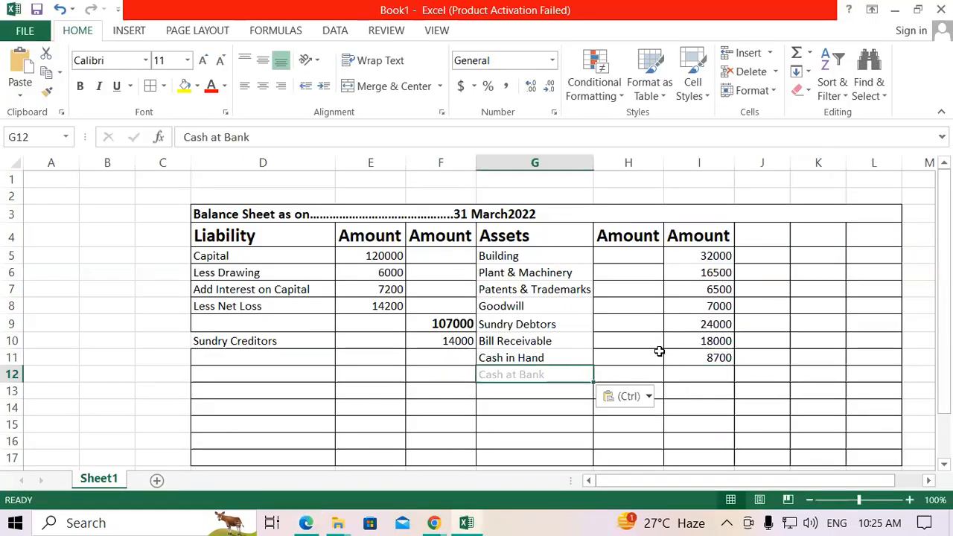
- Enter 15300 in I12 as the Cash at Bank amount
{"action": "left_click", "coordinate": [681, 370]}
{"action": "type", "text": "15300"}
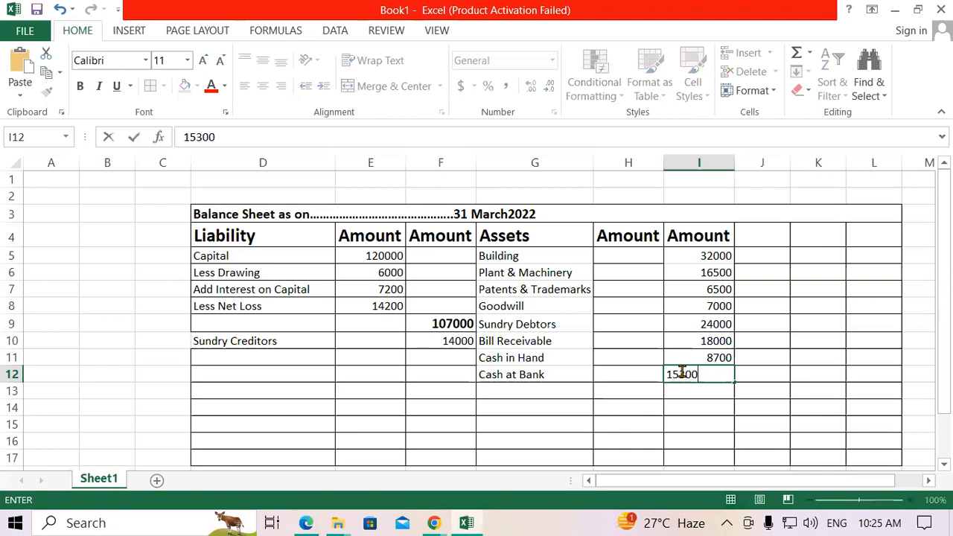
{"action": "key", "text": "Return"}
- Copy Long Term Loan from the PDF particulars and paste it into D11 under Liability in the Excel sheet
{"action": "key", "text": "alt+Tab"}
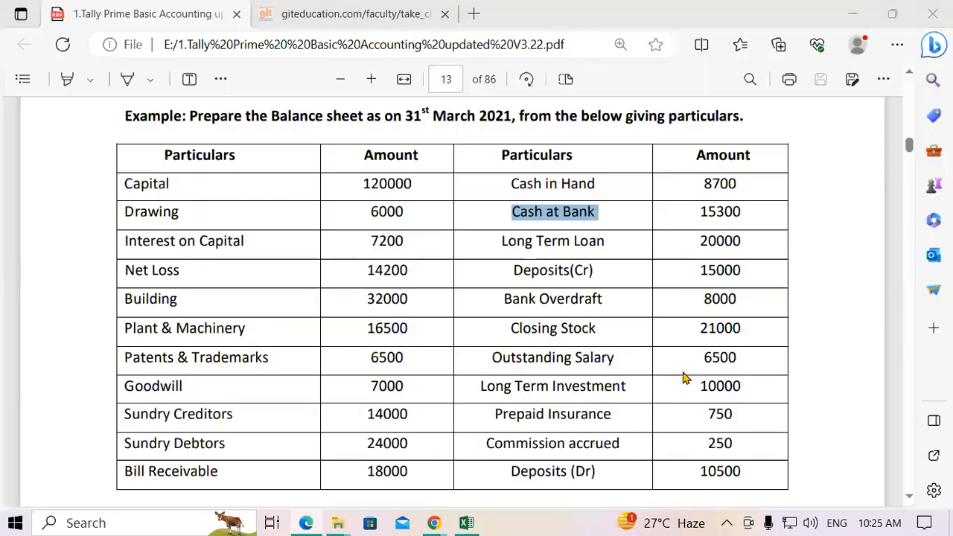
{"action": "left_click", "coordinate": [591, 247]}
{"action": "triple_click", "coordinate": [591, 247]}
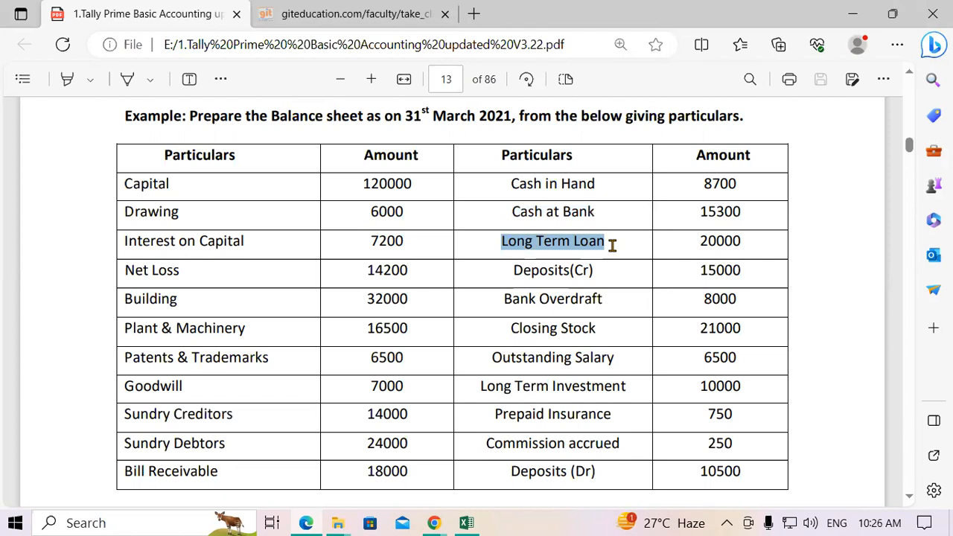
{"action": "key", "text": "alt+Tab"}
{"action": "left_click", "coordinate": [263, 353]}
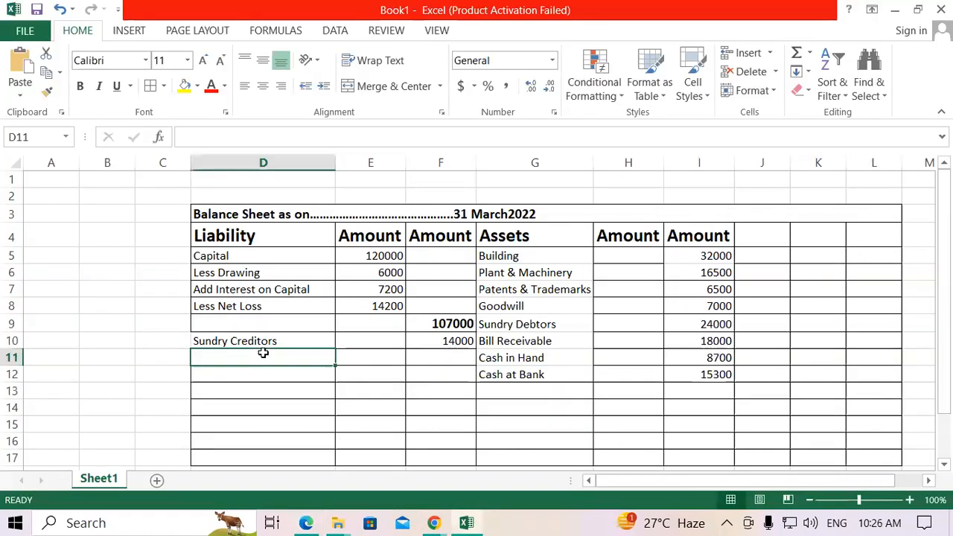
{"action": "key", "text": "ctrl+v"}
- Check the Long Term Loan amount in the PDF and enter 20000 in F11 of the Excel sheet
{"action": "left_click", "coordinate": [434, 357]}
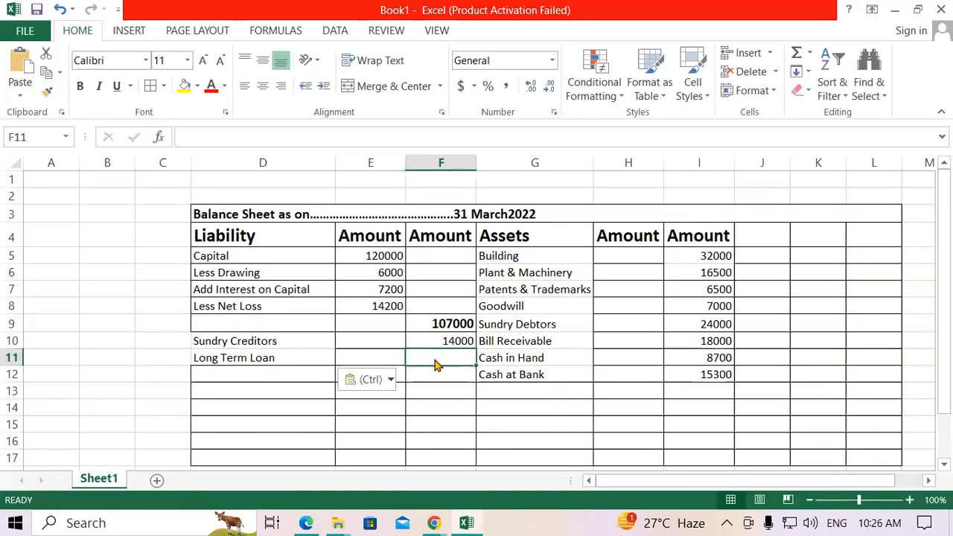
{"action": "key", "text": "alt+Tab"}
{"action": "key", "text": "alt+Tab"}
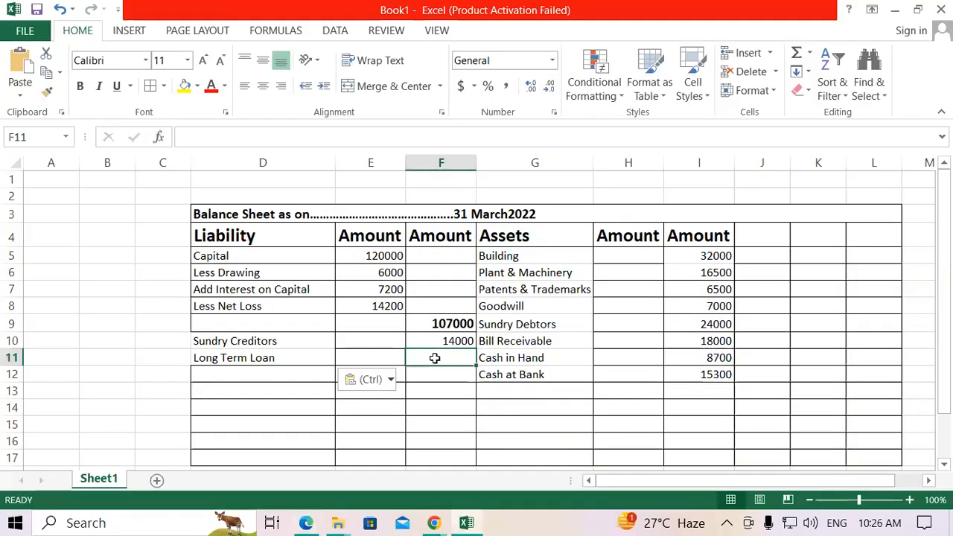
{"action": "type", "text": "20000"}
{"action": "key", "text": "Return"}
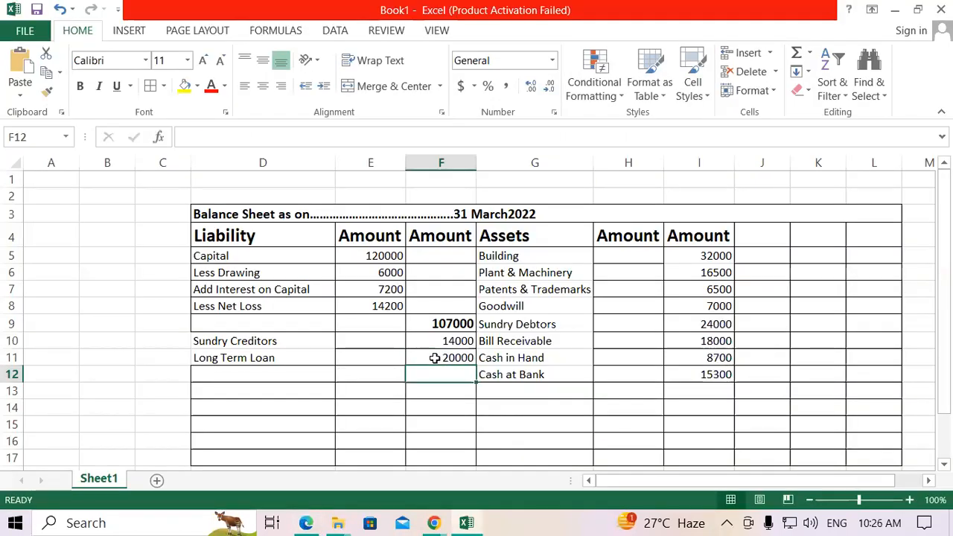
- Copy Deposits(Cr) from the PDF particulars and paste it into D12 under Liability in the Excel sheet
{"action": "key", "text": "alt+Tab"}
{"action": "left_click_drag", "start_coordinate": [514, 271], "coordinate": [594, 272]}
{"action": "key", "text": "ctrl+c"}
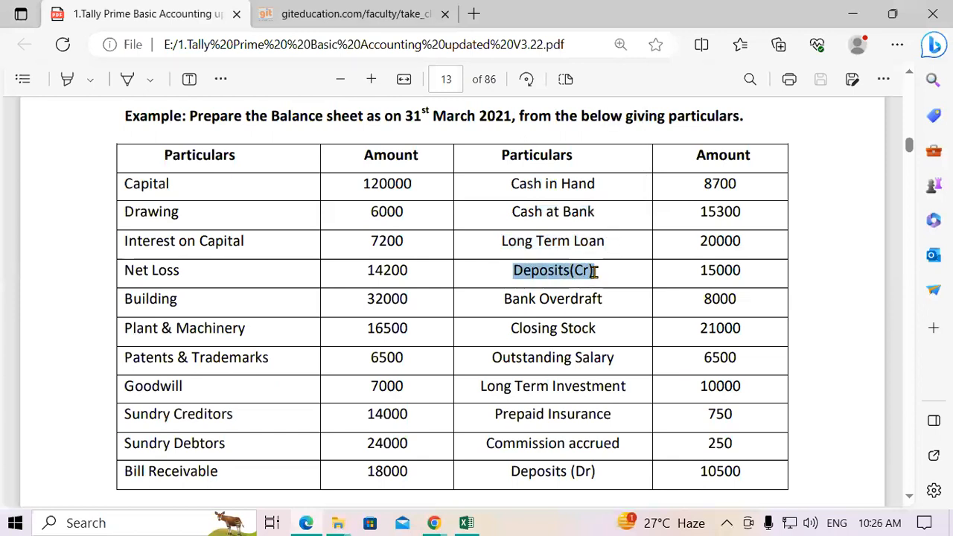
{"action": "key", "text": "alt+Tab"}
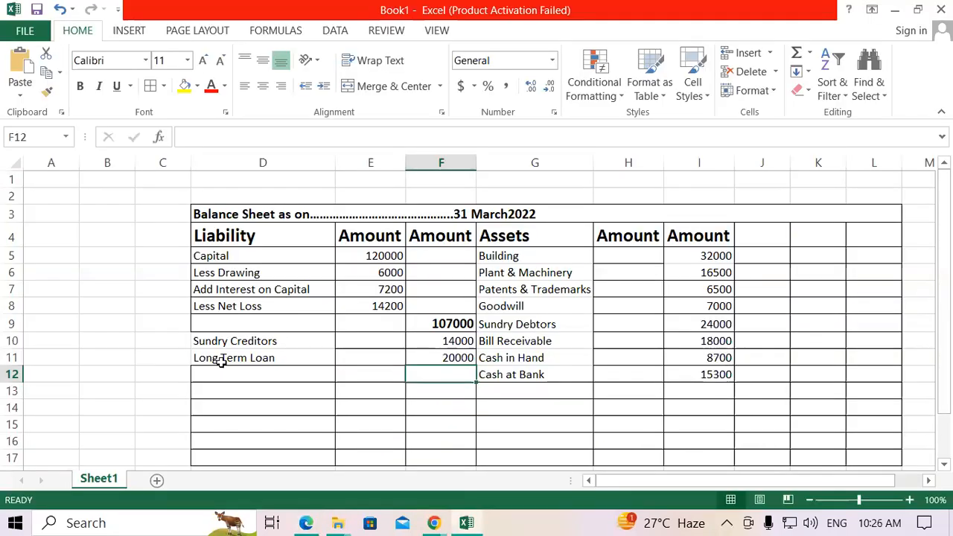
{"action": "left_click", "coordinate": [215, 368]}
{"action": "key", "text": "ctrl+v"}
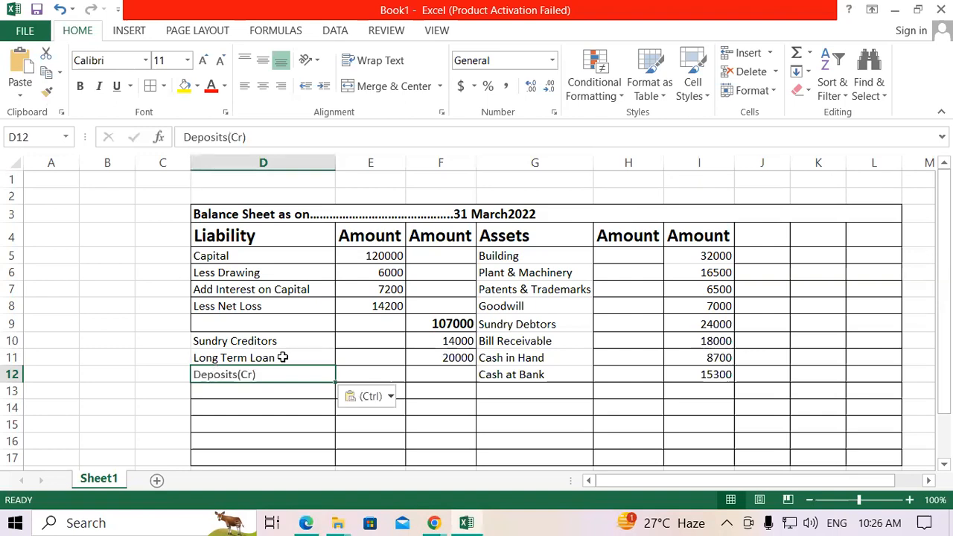
- Check the Deposits(Cr) amount in the PDF and enter 15000 in F12 of the Excel sheet
{"action": "left_click", "coordinate": [425, 370]}
{"action": "key", "text": "alt+Tab"}
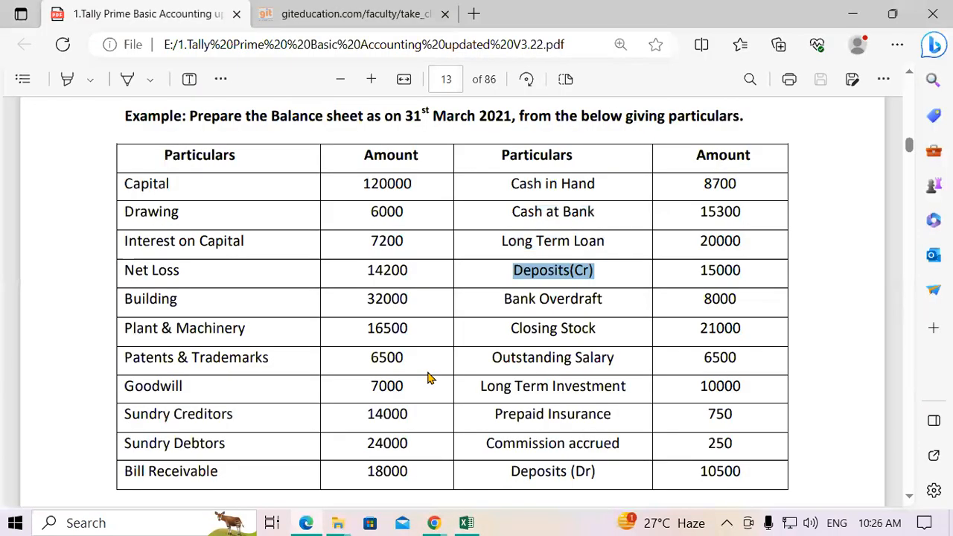
{"action": "key", "text": "alt+Tab"}
{"action": "type", "text": "15000"}
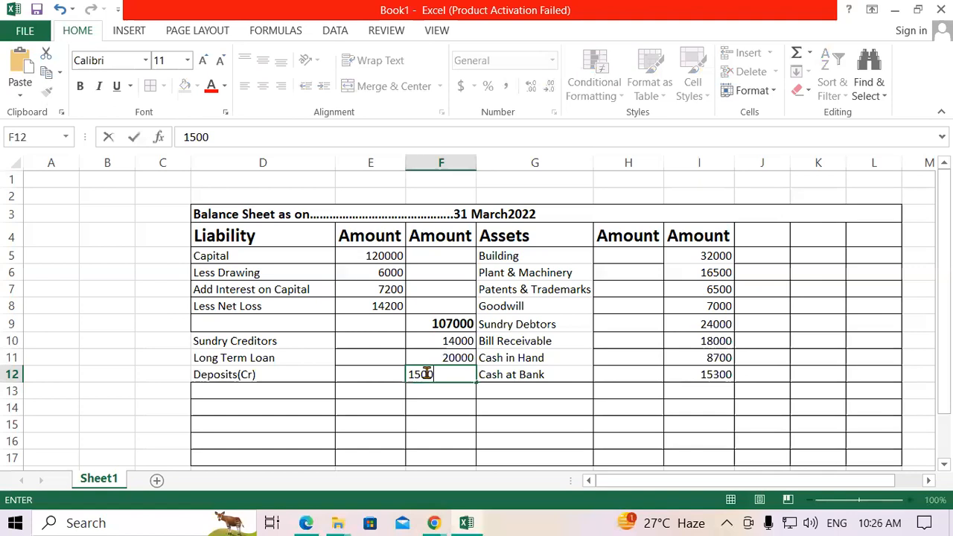
{"action": "key", "text": "Return"}
- Copy Bank Overdraft from the PDF particulars and paste it into D13 under Liability in the Excel sheet
{"action": "key", "text": "alt+Tab"}
{"action": "left_click_drag", "start_coordinate": [503, 298], "coordinate": [607, 304]}
{"action": "key", "text": "ctrl+c"}
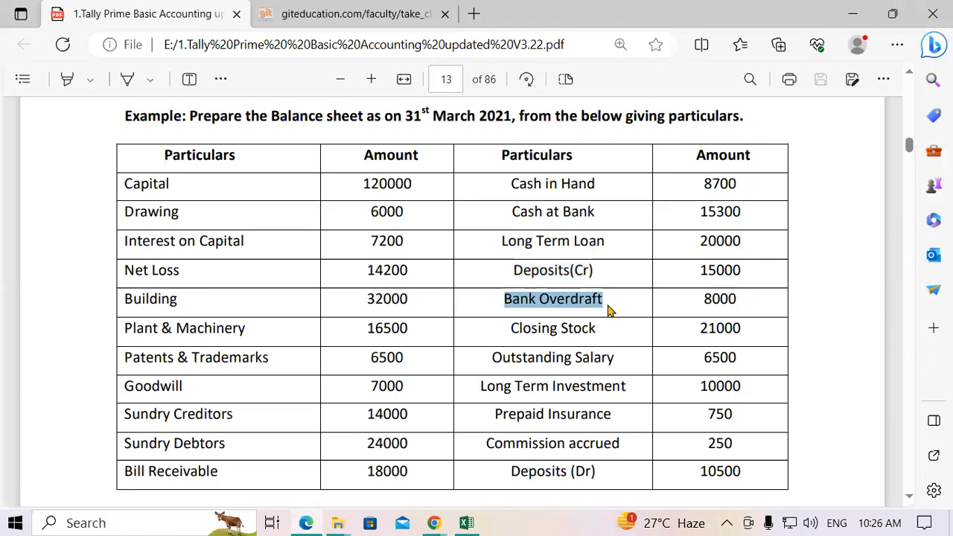
{"action": "key", "text": "alt+Tab"}
{"action": "left_click", "coordinate": [275, 392]}
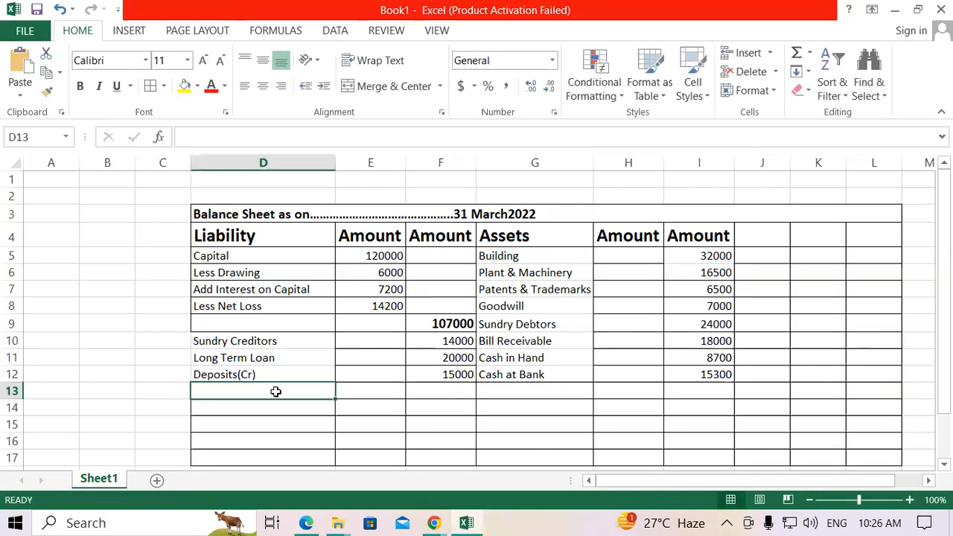
{"action": "key", "text": "ctrl+v"}
- Check the Bank Overdraft amount in the PDF and enter 8000 in F13 of the Excel sheet
{"action": "left_click", "coordinate": [428, 388]}
{"action": "key", "text": "alt+Tab"}
{"action": "key", "text": "alt+Tab"}
{"action": "type", "text": "8000"}
{"action": "key", "text": "Return"}
- Copy Closing Stock from the PDF particulars and paste it into G13 under Assets in the Excel sheet
{"action": "key", "text": "alt+Tab"}
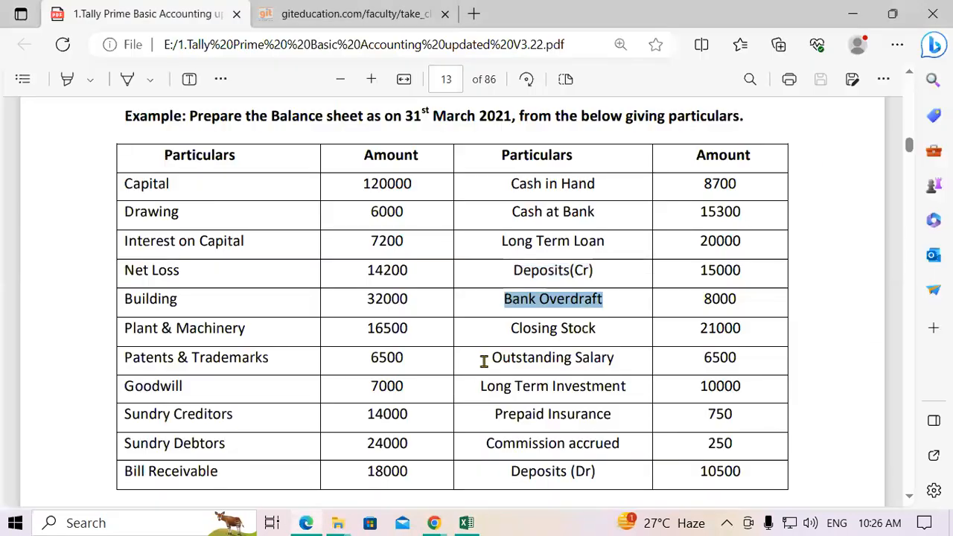
{"action": "left_click_drag", "start_coordinate": [507, 325], "coordinate": [604, 329]}
{"action": "key", "text": "ctrl+c"}
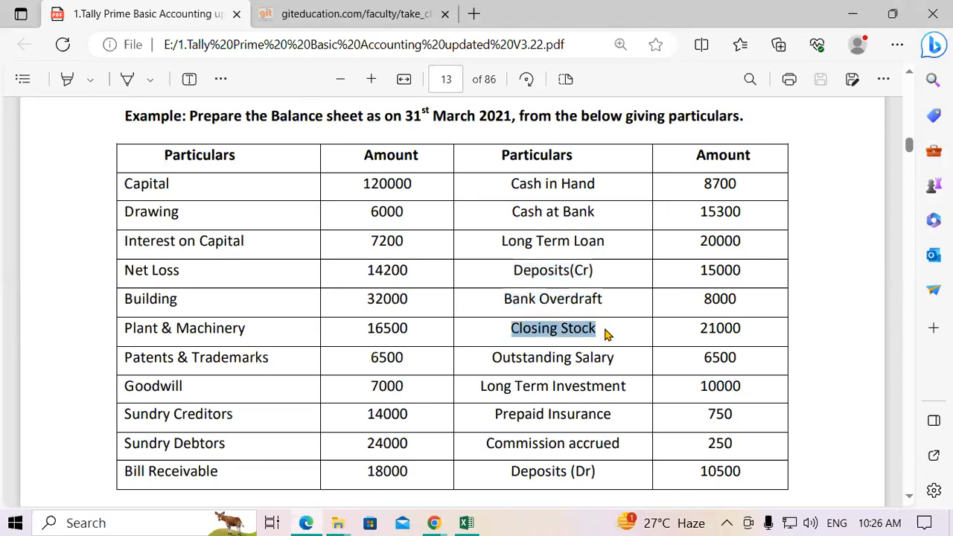
{"action": "key", "text": "alt+Tab"}
{"action": "left_click", "coordinate": [510, 388]}
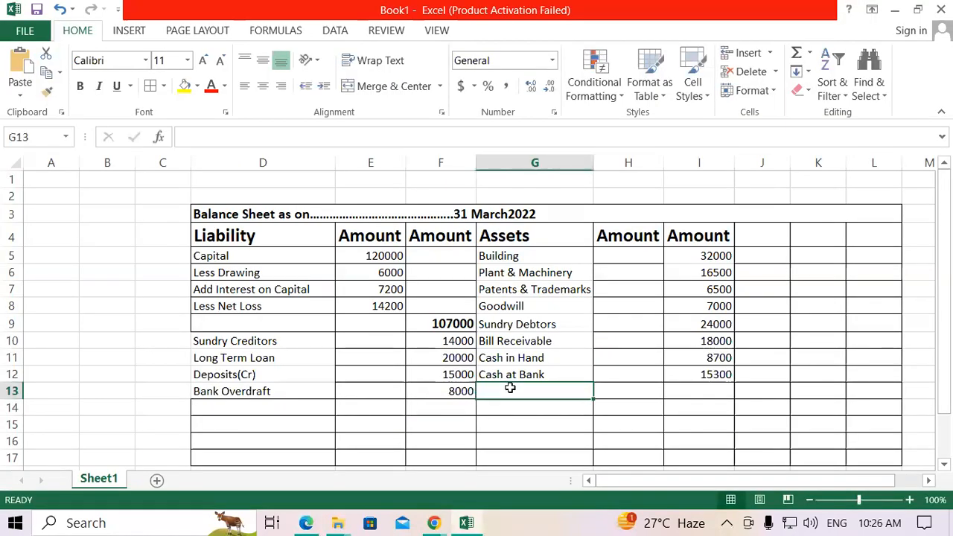
{"action": "key", "text": "ctrl+v"}
- Enter 21000 in I13 as the Closing Stock amount
{"action": "left_click", "coordinate": [705, 390]}
{"action": "key", "text": "alt+Tab"}
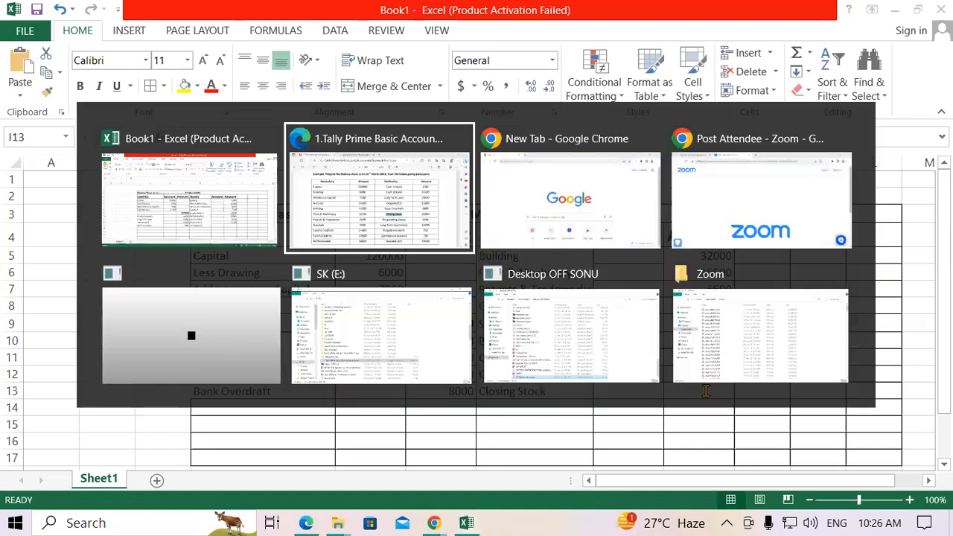
{"action": "key", "text": "Escape"}
{"action": "type", "text": "210"}
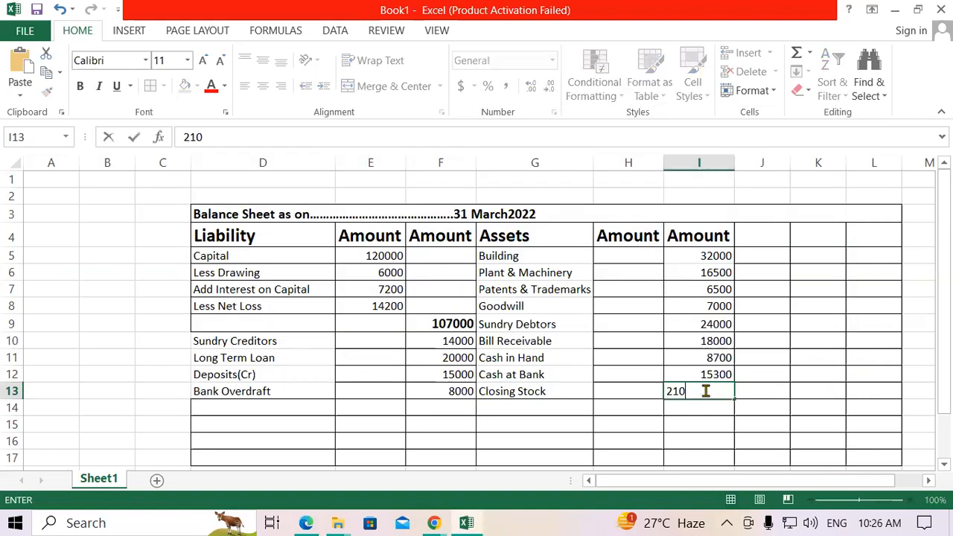
{"action": "type", "text": "00"}
{"action": "key", "text": "Return"}
- Copy Outstanding Salary from the PDF particulars and paste it into D14 under Liability in the Excel sheet
{"action": "key", "text": "alt"}
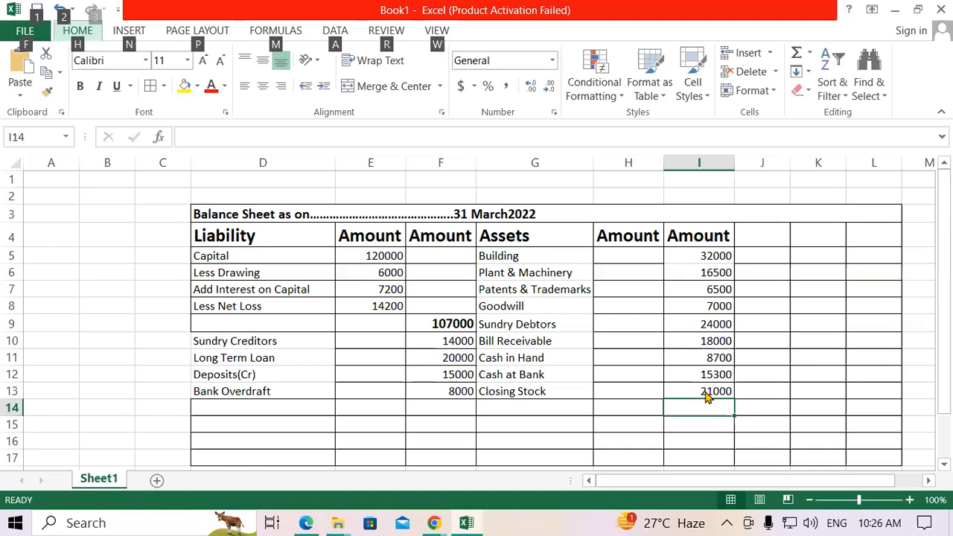
{"action": "key", "text": "alt+Tab"}
{"action": "left_click", "coordinate": [599, 361]}
{"action": "left_click_drag", "start_coordinate": [489, 365], "coordinate": [625, 369]}
{"action": "key", "text": "ctrl+c"}
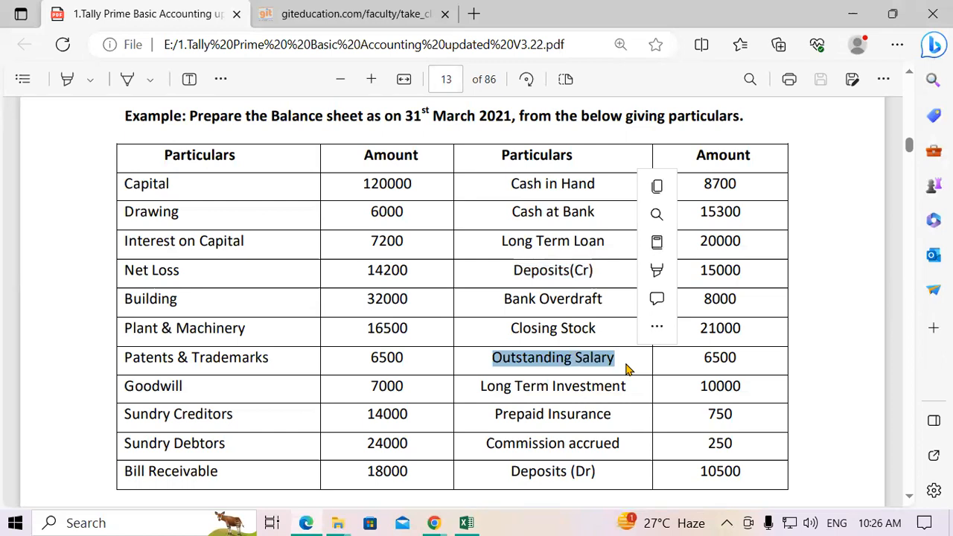
{"action": "left_click", "coordinate": [626, 364]}
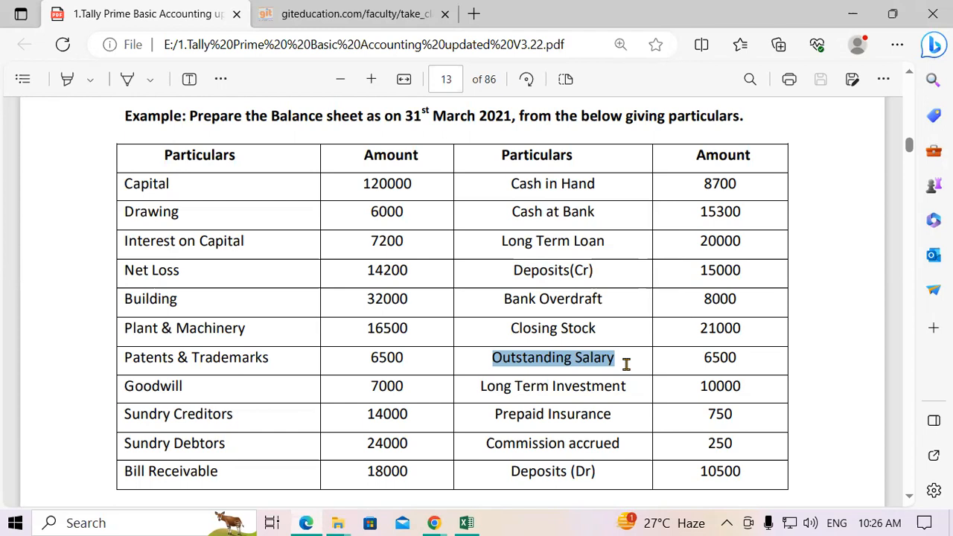
{"action": "key", "text": "alt+Tab"}
{"action": "left_click", "coordinate": [242, 407]}
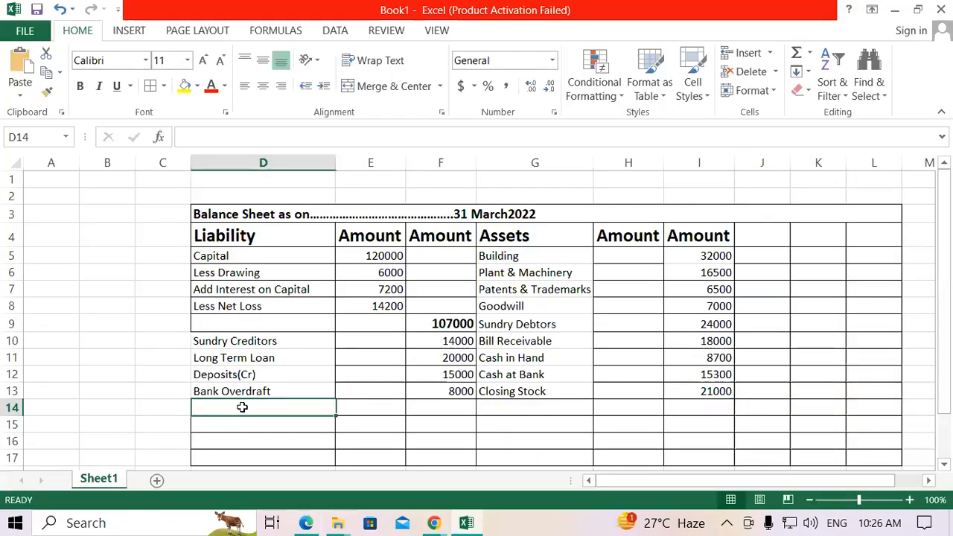
{"action": "key", "text": "ctrl+v"}
- Check the Outstanding Salary amount in the PDF and enter 6500 in F14 of the Excel sheet
{"action": "left_click", "coordinate": [446, 404]}
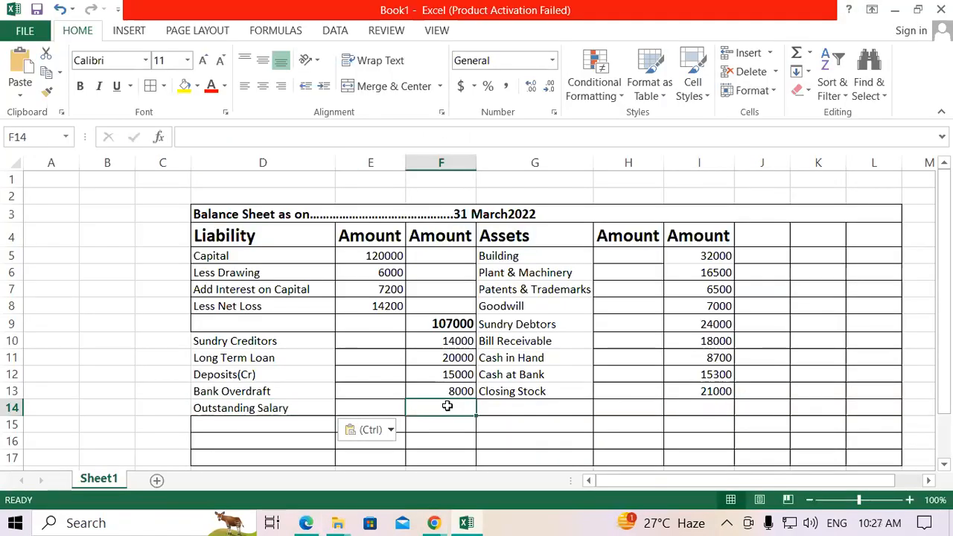
{"action": "key", "text": "alt+Tab"}
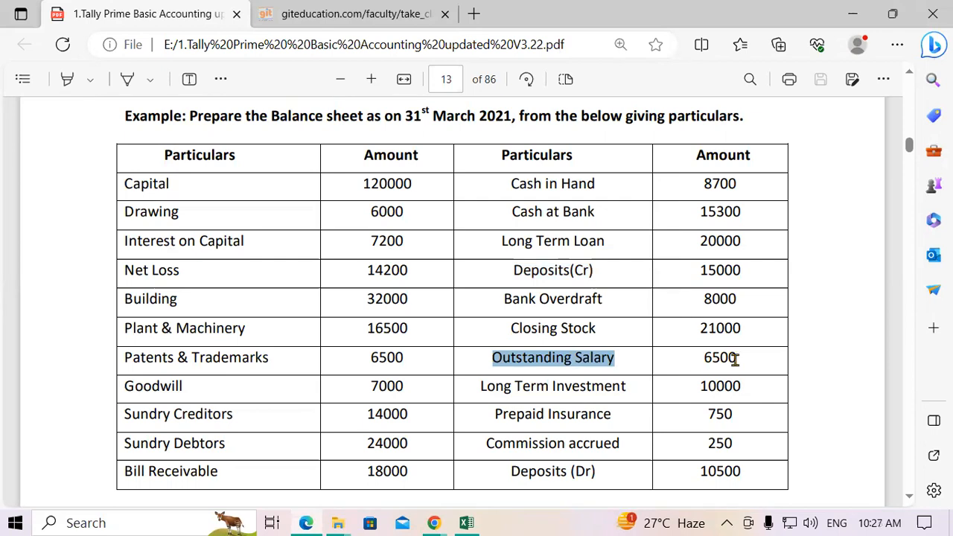
{"action": "key", "text": "alt+Tab"}
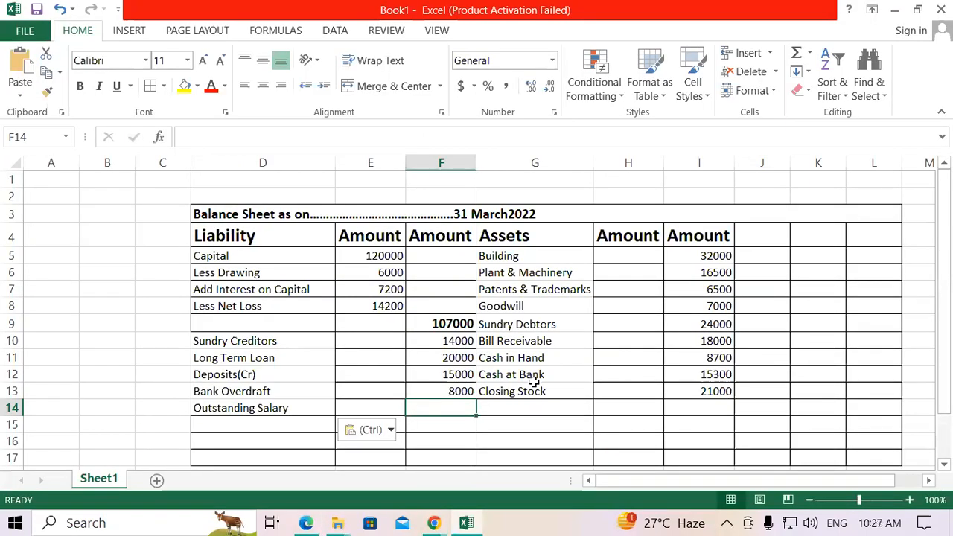
{"action": "type", "text": "6500"}
{"action": "key", "text": "Return"}
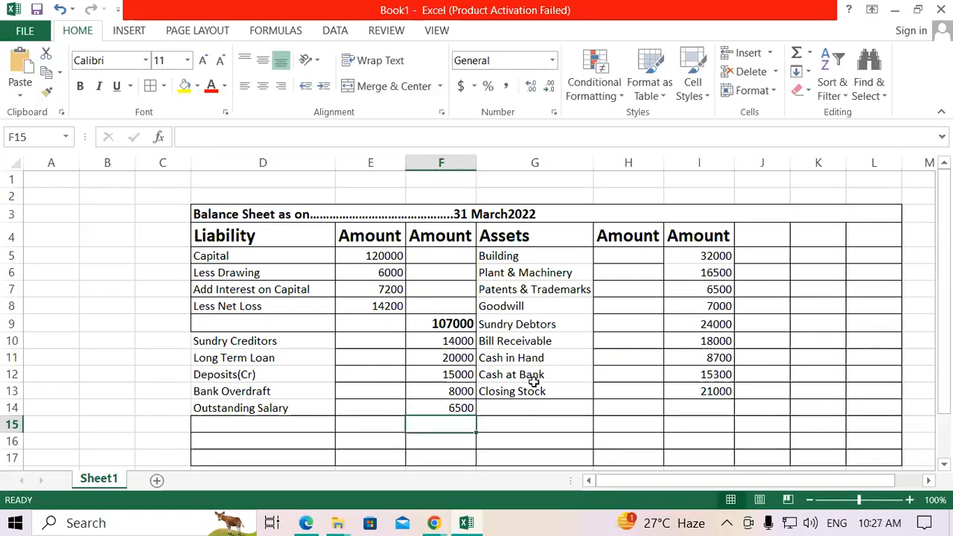
- Copy Long Term Investment from the PDF particulars and paste it into G14 under Assets in the Excel sheet
{"action": "key", "text": "alt+Tab"}
{"action": "left_click_drag", "start_coordinate": [474, 386], "coordinate": [630, 397]}
{"action": "key", "text": "ctrl+c"}
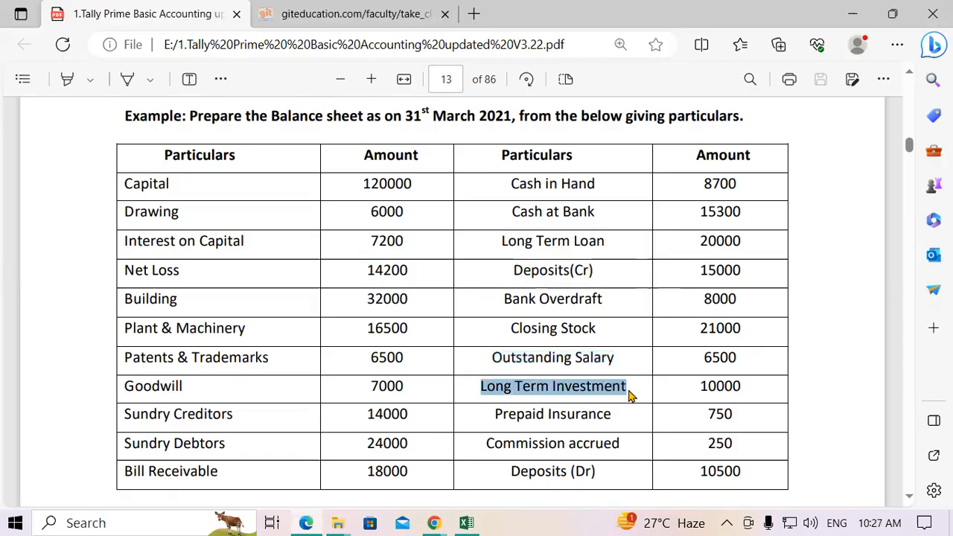
{"action": "key", "text": "alt+Tab"}
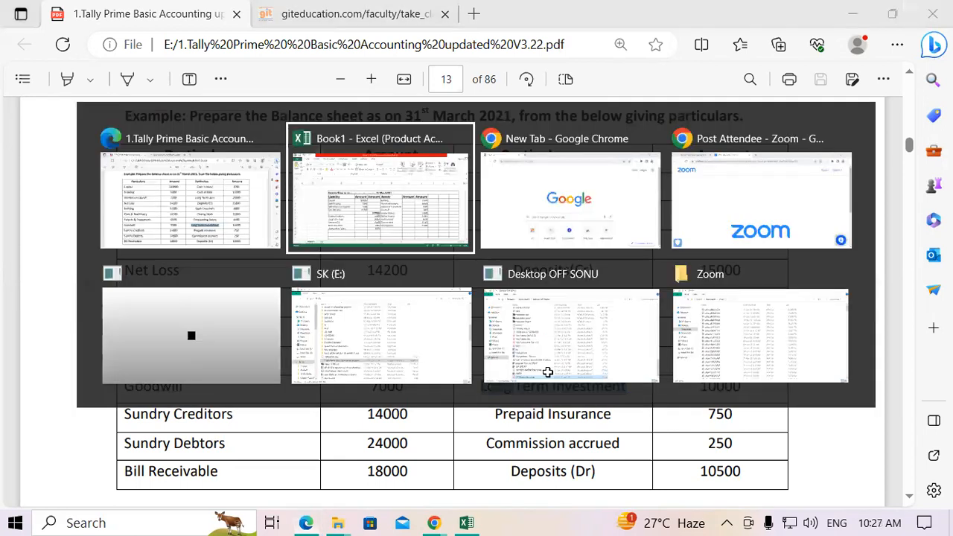
{"action": "left_click", "coordinate": [522, 409]}
{"action": "key", "text": "ctrl+v"}
- Check the Long Term Investment amount in the PDF and enter 10000 in I14 of the Excel sheet
{"action": "left_click", "coordinate": [705, 407]}
{"action": "key", "text": "alt+Tab"}
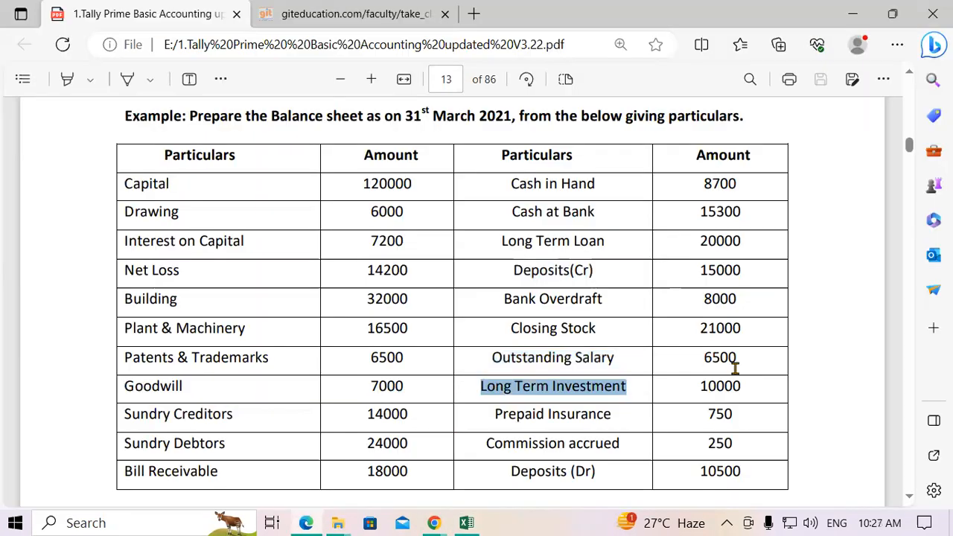
{"action": "key", "text": "alt+Tab"}
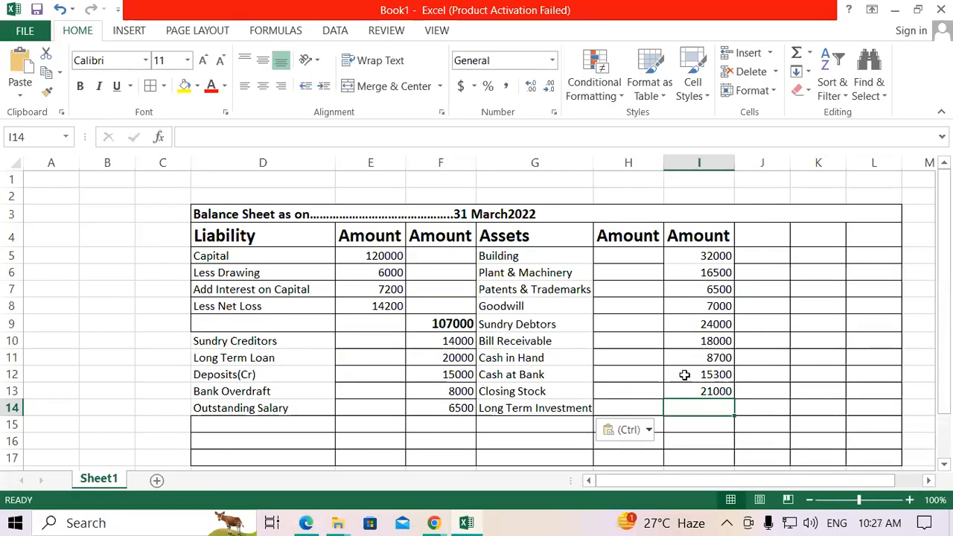
{"action": "type", "text": "100"}
{"action": "key", "text": "Return"}
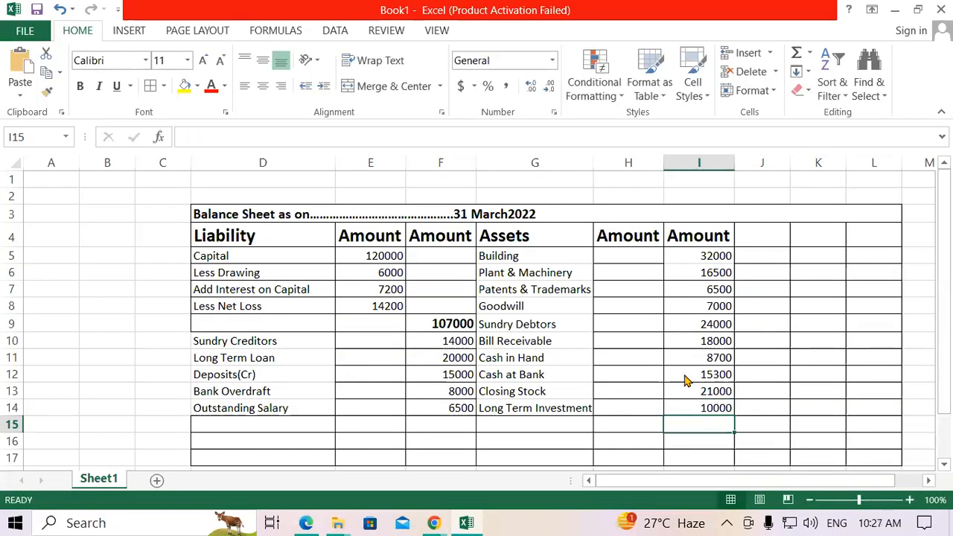
- Copy Prepaid Insurance from the PDF particulars and paste it into G15 under Assets in the Excel sheet
{"action": "key", "text": "alt+Tab"}
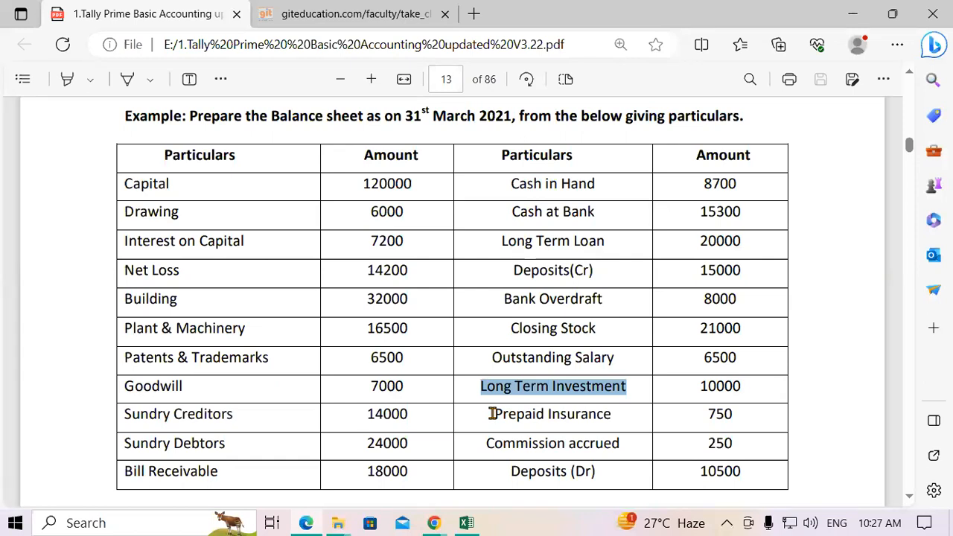
{"action": "left_click", "coordinate": [594, 406]}
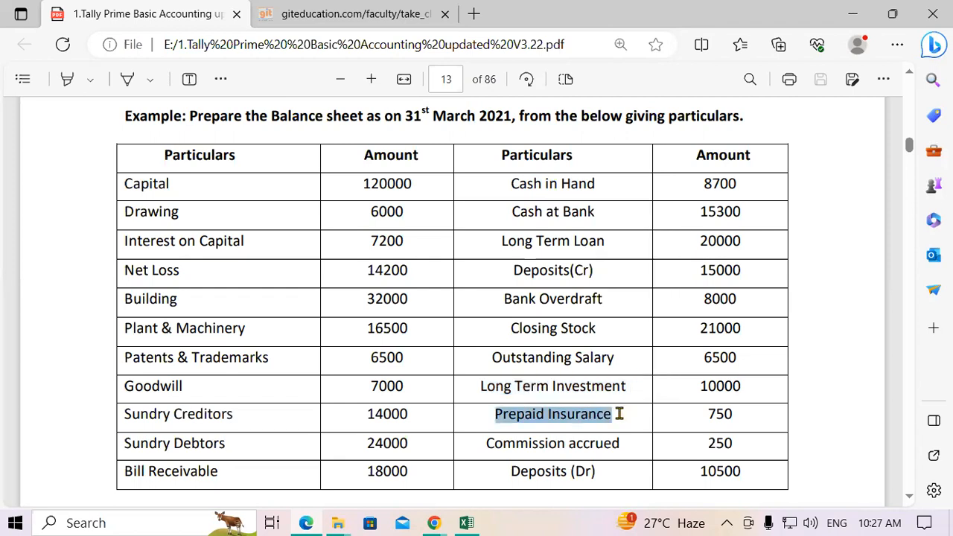
{"action": "key", "text": "alt+Tab"}
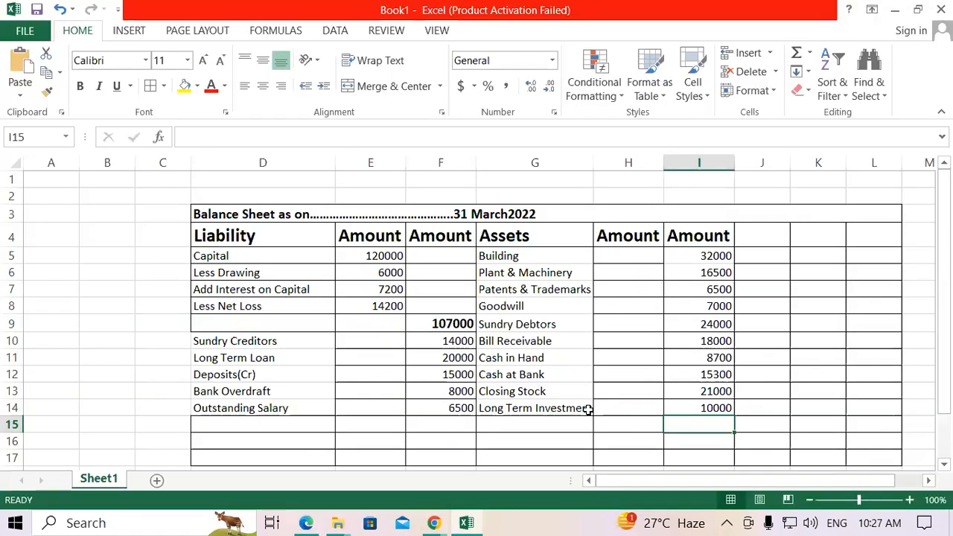
{"action": "left_click", "coordinate": [513, 422]}
{"action": "type", "text": "Prepaid Insurance"}
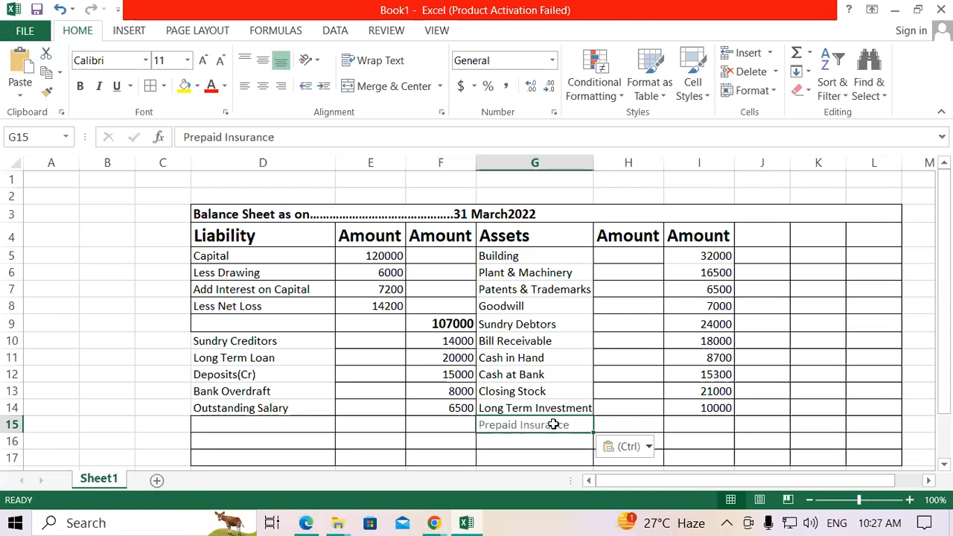
- Check the Prepaid Insurance amount in the PDF and enter 750 in I15 of the Excel sheet
{"action": "left_click", "coordinate": [699, 422]}
{"action": "key", "text": "alt+Tab"}
{"action": "key", "text": "alt+Tab"}
{"action": "type", "text": "750"}
{"action": "key", "text": "Return"}
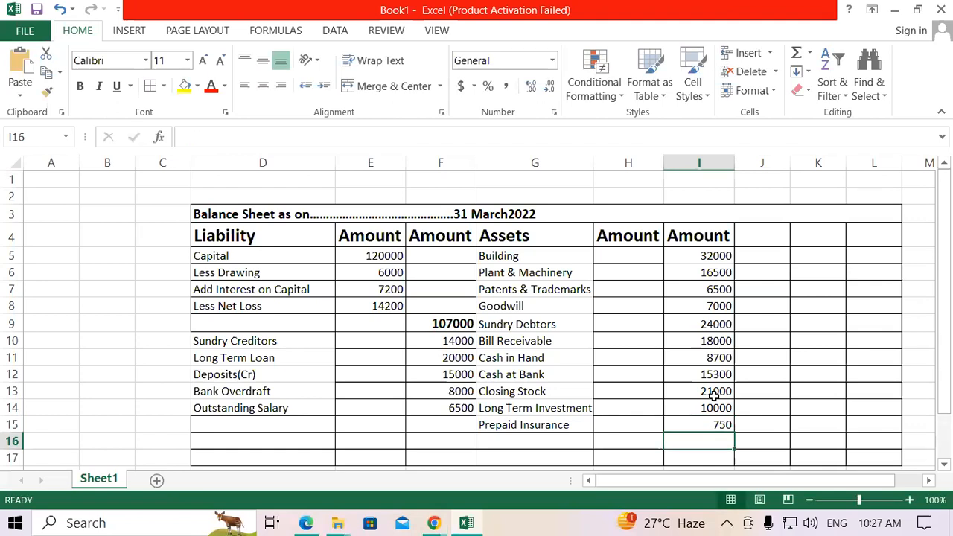
- Copy Commission accrued from the PDF particulars and paste it into G16 under Assets in the Excel sheet
{"action": "key", "text": "alt+Tab"}
{"action": "left_click_drag", "start_coordinate": [485, 443], "coordinate": [624, 446]}
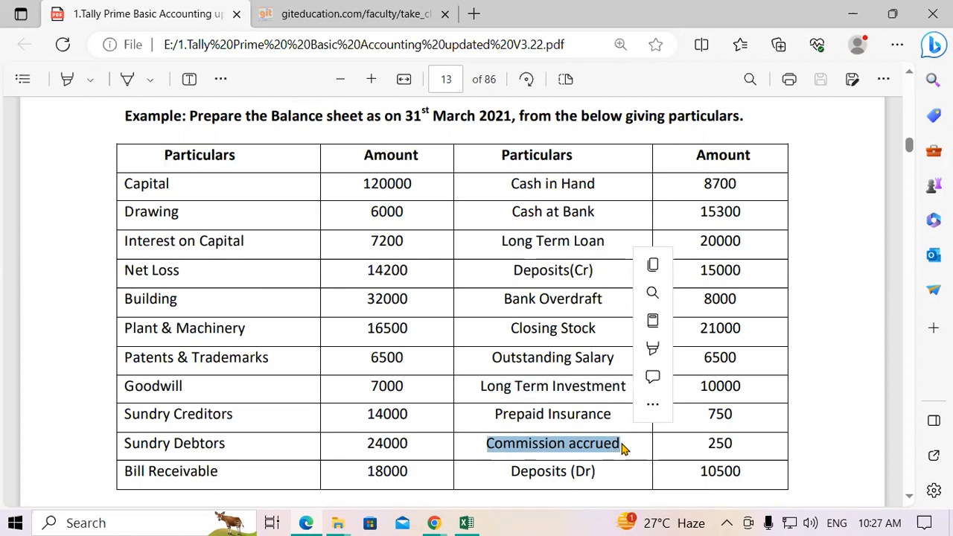
{"action": "key", "text": "ctrl+c"}
{"action": "key", "text": "alt+Tab"}
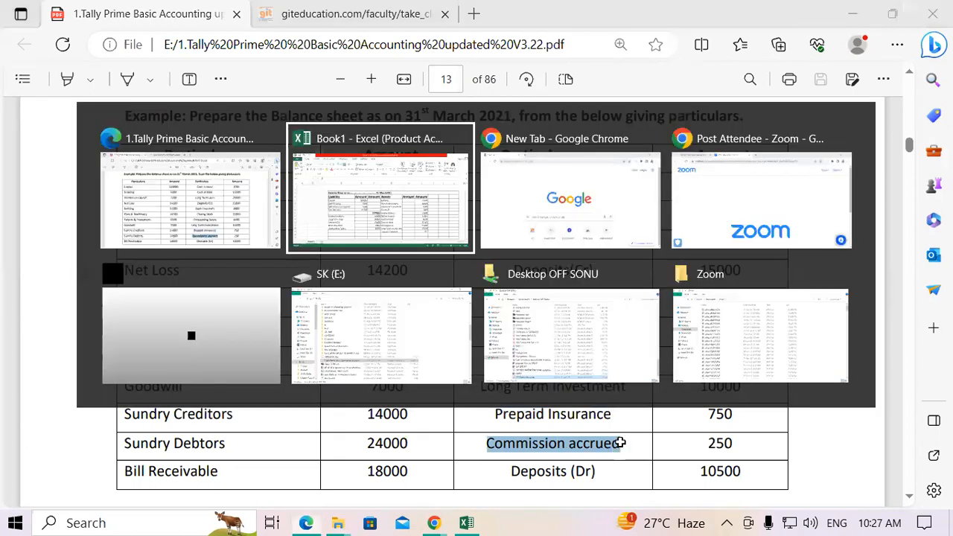
{"action": "left_click", "coordinate": [533, 446]}
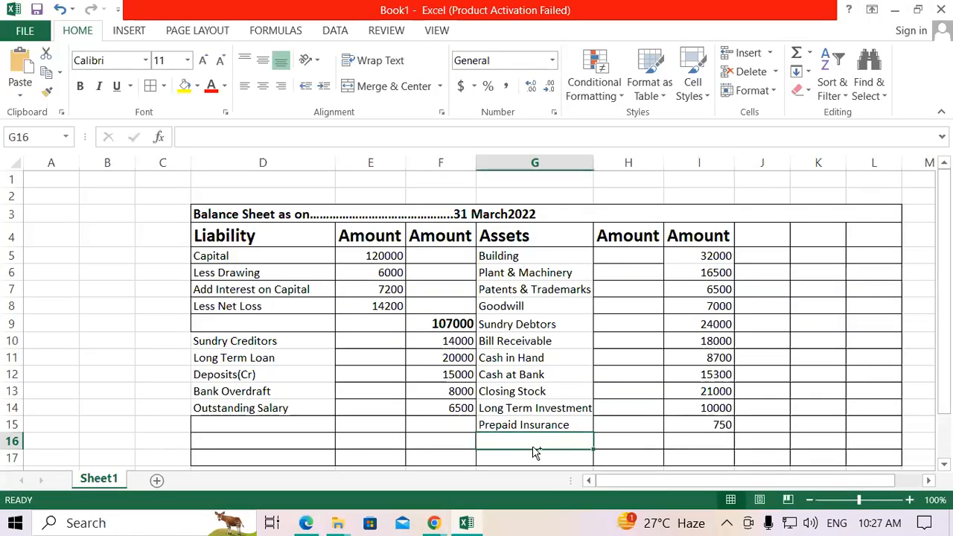
{"action": "key", "text": "ctrl+v"}
- Check the Commission accrued amount in the PDF and enter 250 in I16 of the Excel sheet
{"action": "left_click", "coordinate": [704, 439]}
{"action": "key", "text": "alt+Tab"}
{"action": "key", "text": "alt+Tab"}
{"action": "type", "text": "250"}
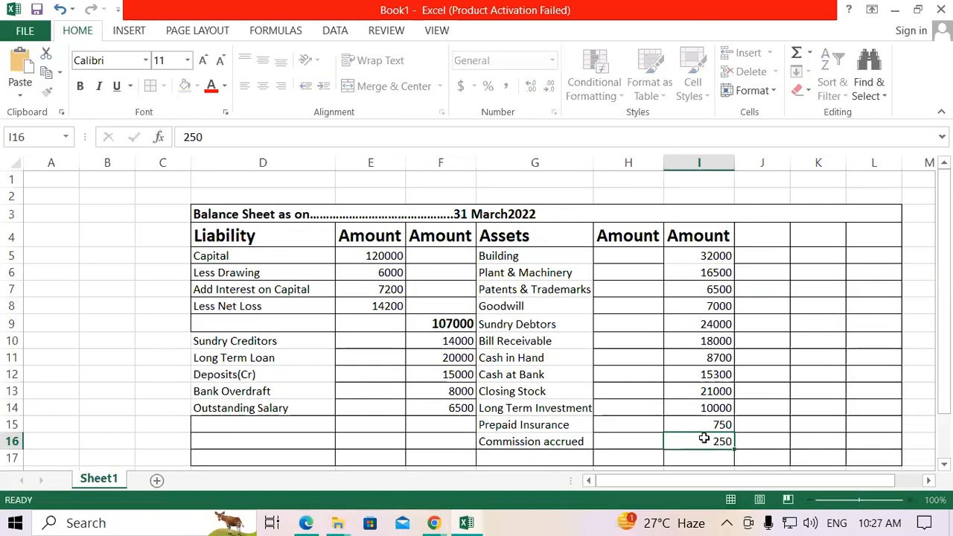
{"action": "key", "text": "Return"}
- Copy Deposits (Dr) from the PDF particulars and paste it into G17 under Assets in the Excel sheet
{"action": "key", "text": "alt+Tab"}
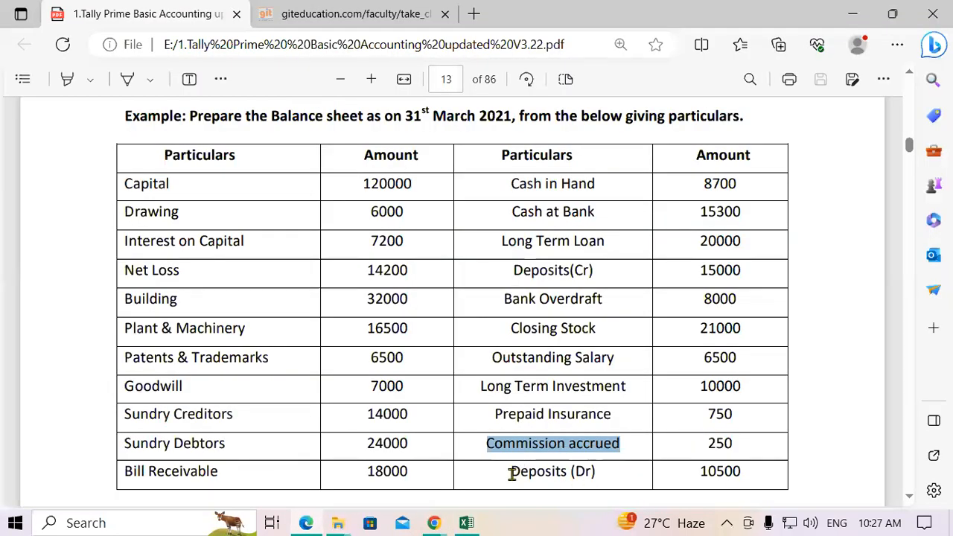
{"action": "left_click", "coordinate": [583, 472]}
{"action": "left_click_drag", "start_coordinate": [510, 472], "coordinate": [609, 478]}
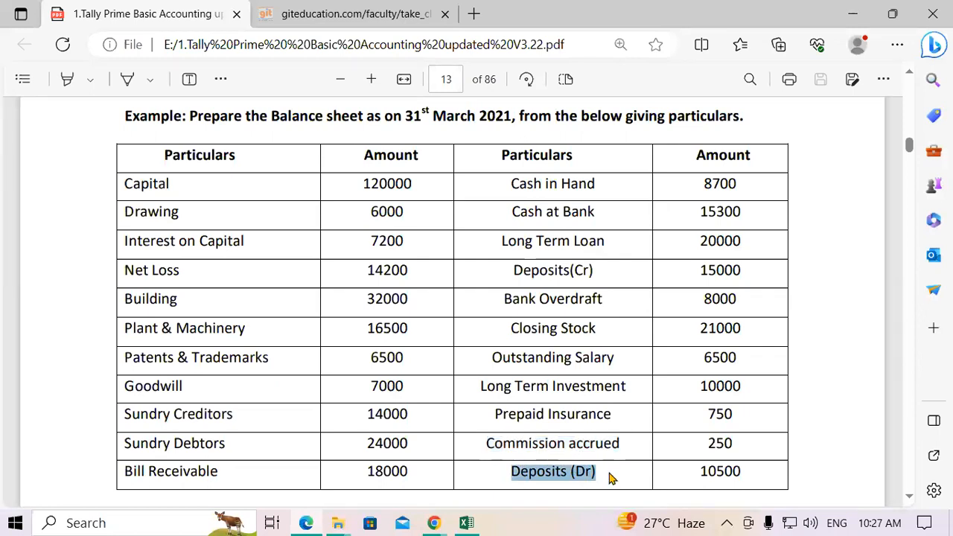
{"action": "key", "text": "alt+Tab"}
{"action": "left_click", "coordinate": [506, 456]}
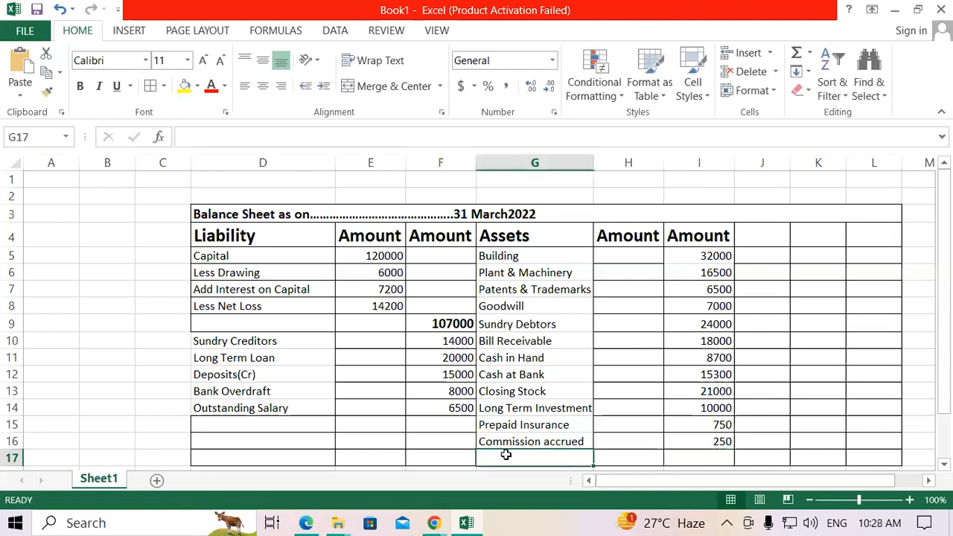
{"action": "scroll", "coordinate": [532, 433], "scroll_direction": "down", "scroll_amount": 1}
{"action": "key", "text": "ctrl+v"}
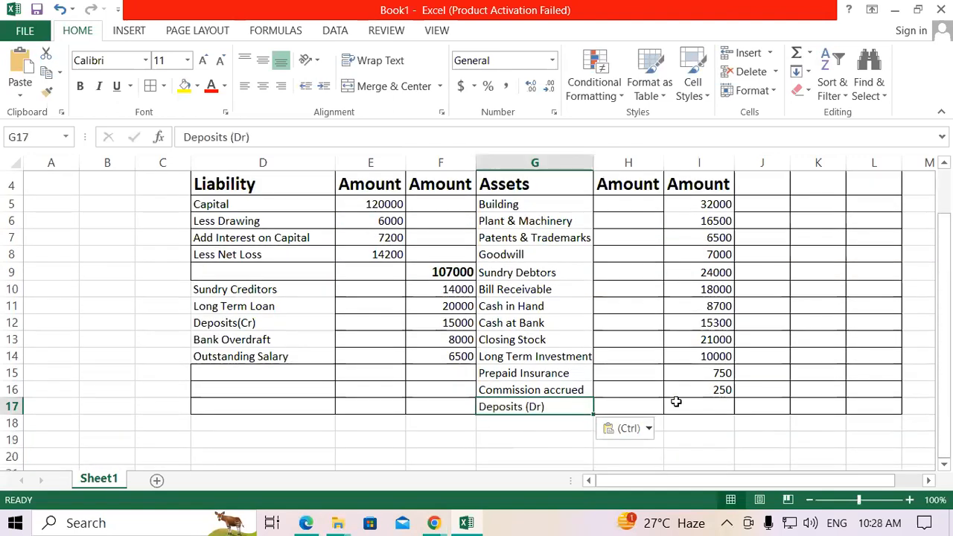
- Check the Deposits (Dr) amount in the PDF and enter 10500 in I17 of the Excel sheet
{"action": "left_click", "coordinate": [679, 400]}
{"action": "key", "text": "alt+Tab"}
{"action": "key", "text": "alt+Tab"}
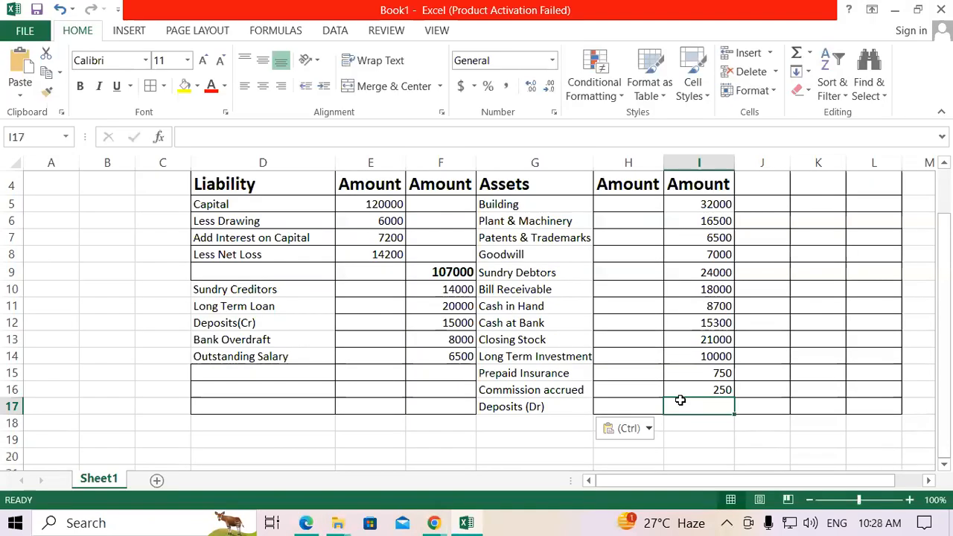
{"action": "type", "text": "10500"}
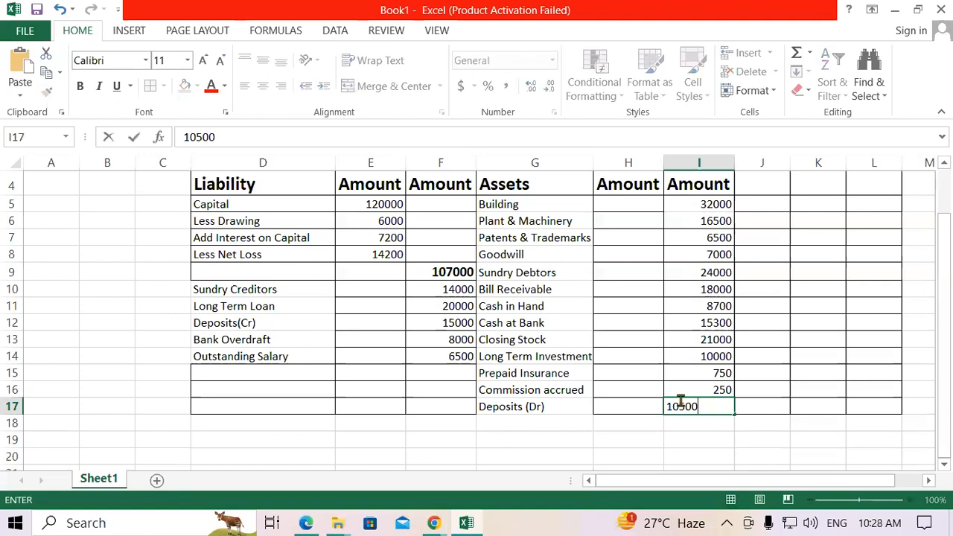
{"action": "key", "text": "Return"}
- Apply cell borders to the range D4:L19 so the table grid extends through rows 18 and 19
{"action": "left_click_drag", "start_coordinate": [226, 192], "coordinate": [886, 443]}
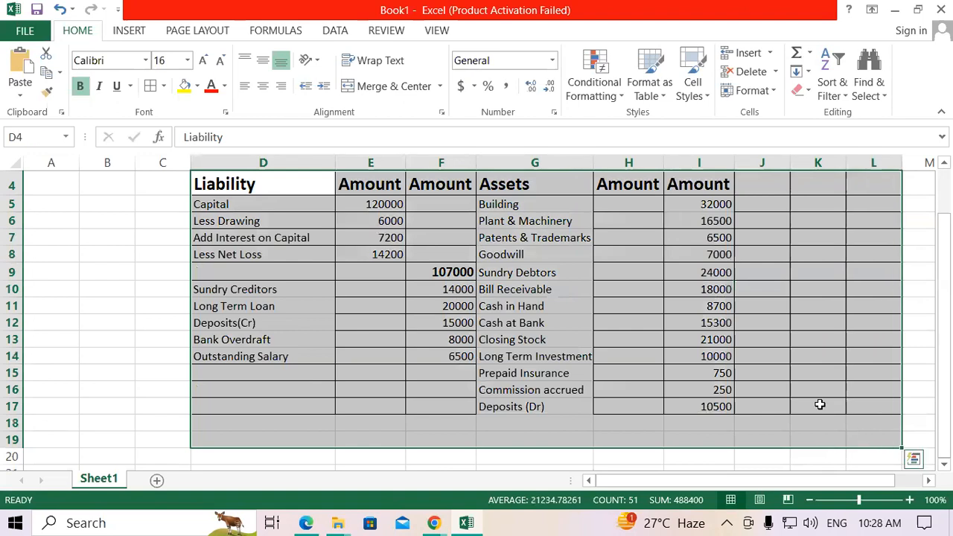
{"action": "left_click", "coordinate": [154, 89]}
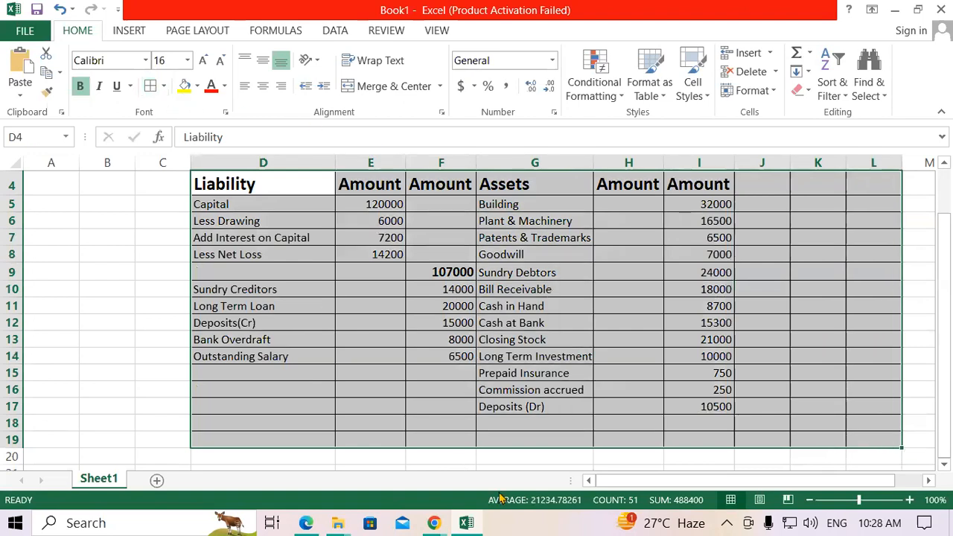
{"action": "left_click", "coordinate": [536, 425]}
- Enter the label Total in D18 under Liability and in G18 under Assets, and select I18
{"action": "left_click", "coordinate": [283, 422]}
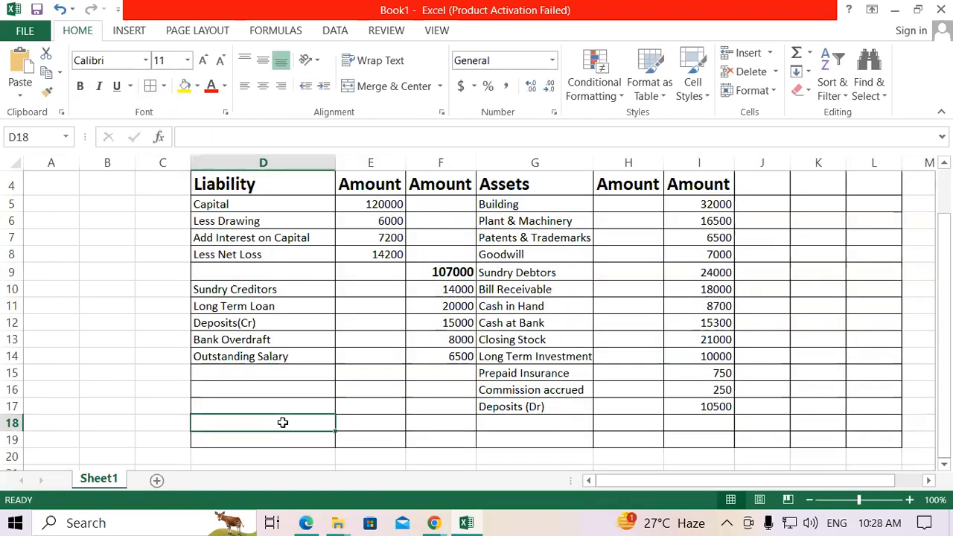
{"action": "type", "text": "Total"}
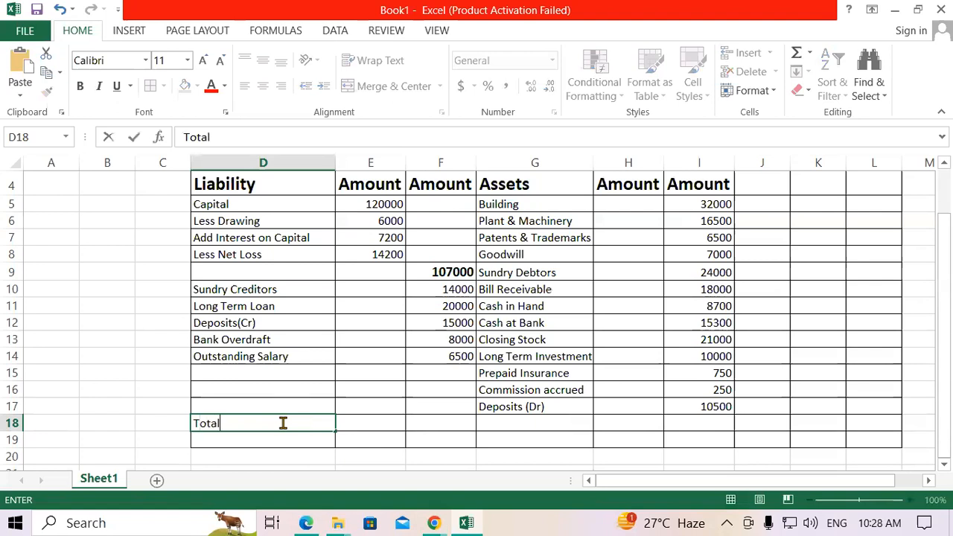
{"action": "key", "text": "Tab"}
{"action": "key", "text": "Tab"}
{"action": "key", "text": "Tab"}
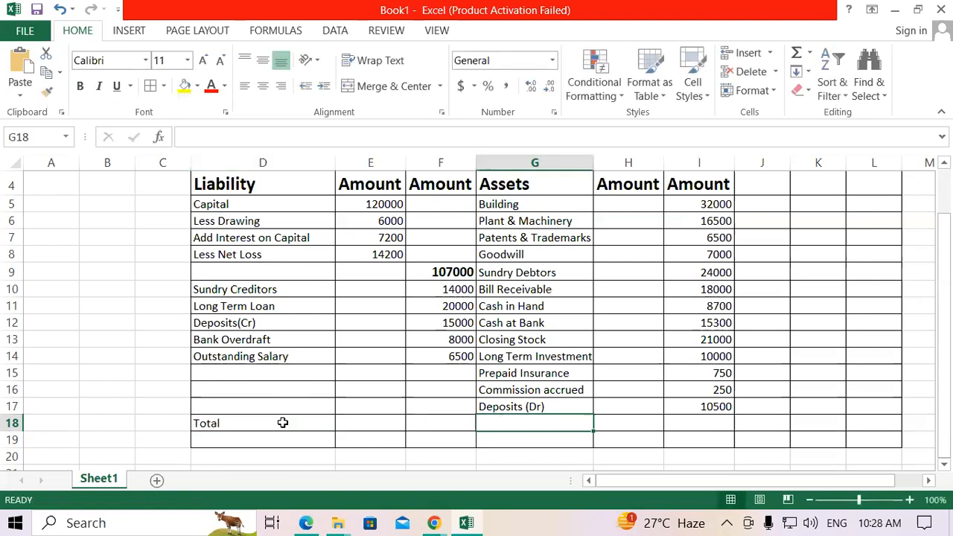
{"action": "type", "text": "R"}
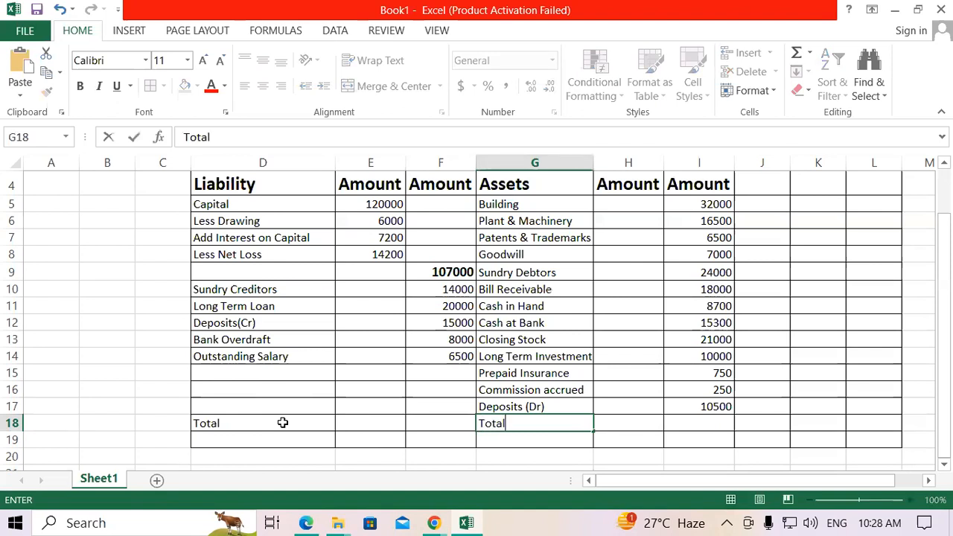
{"action": "key", "text": "Tab"}
{"action": "left_click", "coordinate": [679, 422]}
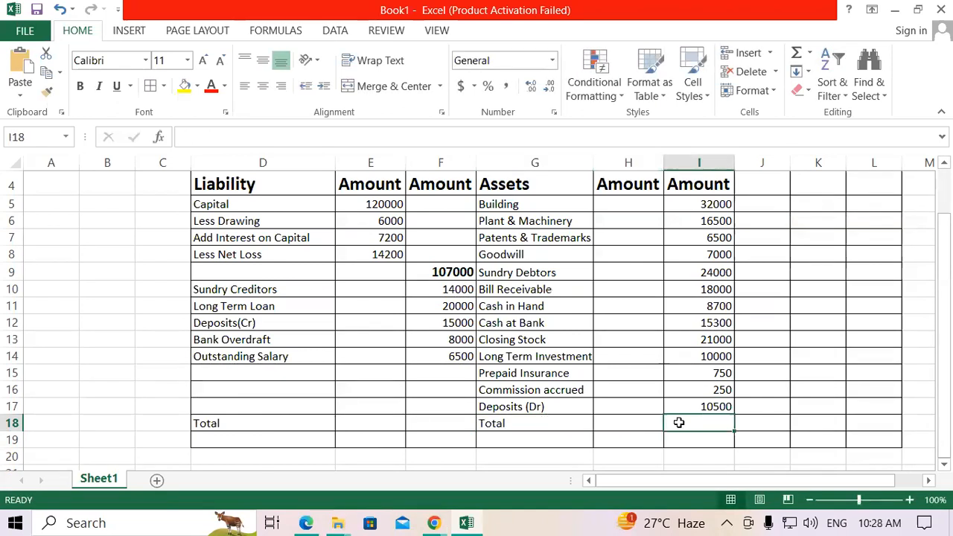
- Format the Total labels in D18 and G18 as bold red text with a yellow fill
{"action": "left_click", "coordinate": [802, 304]}
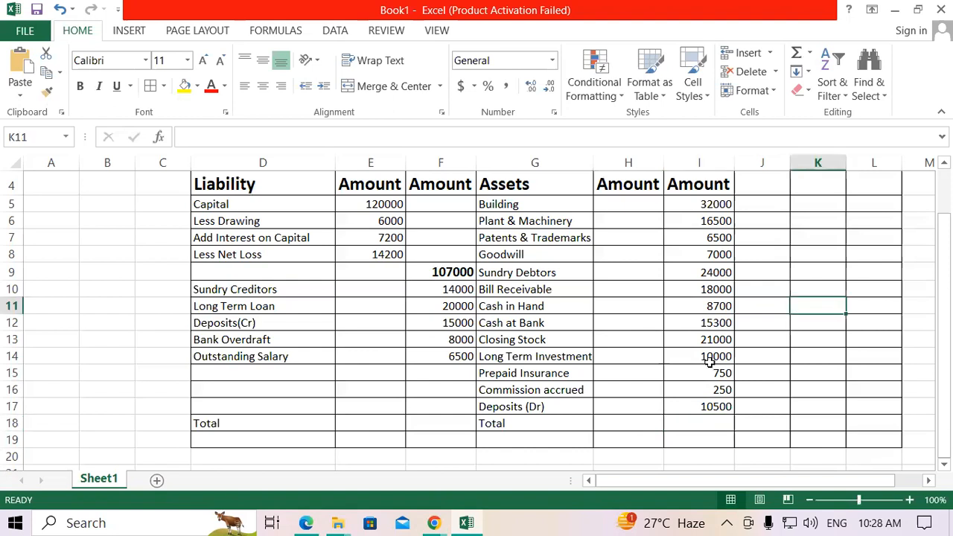
{"action": "left_click", "coordinate": [700, 421]}
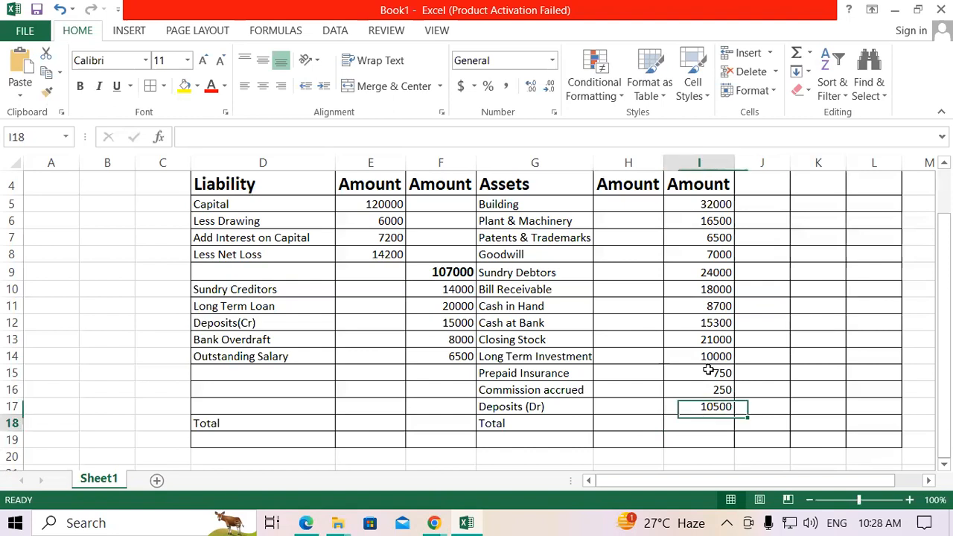
{"action": "left_click", "coordinate": [232, 427]}
{"action": "left_click", "coordinate": [79, 86]}
{"action": "left_click", "coordinate": [183, 86]}
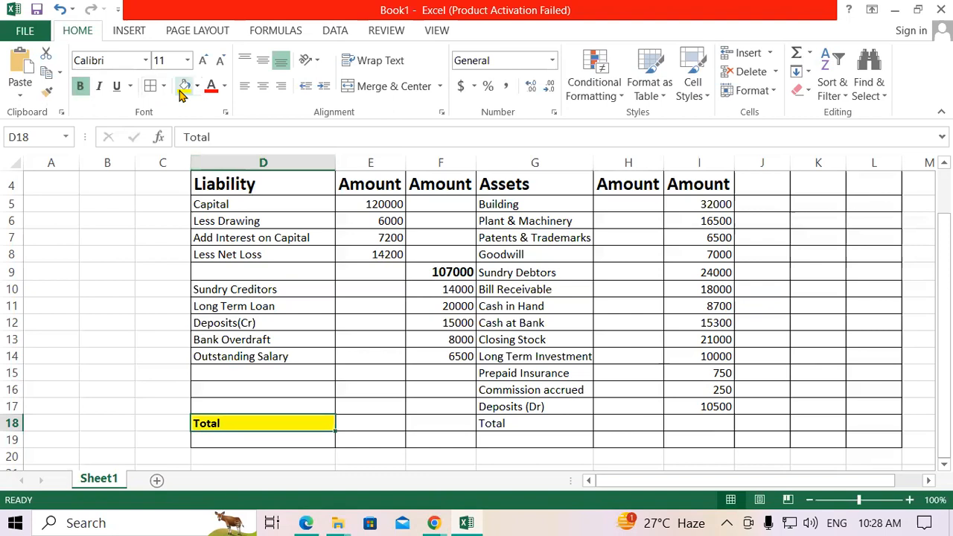
{"action": "left_click", "coordinate": [211, 85]}
{"action": "left_click", "coordinate": [521, 435]}
{"action": "left_click", "coordinate": [509, 421]}
{"action": "left_click", "coordinate": [79, 86]}
{"action": "left_click", "coordinate": [183, 86]}
{"action": "left_click", "coordinate": [211, 86]}
- Total the Assets amounts in I18 with the formula =SUM(I5:I17)
{"action": "left_click", "coordinate": [705, 427]}
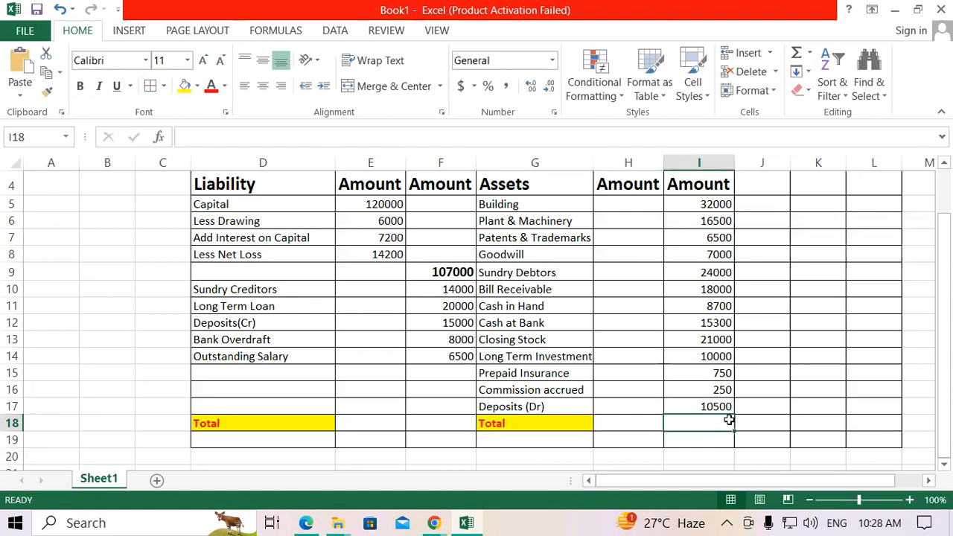
{"action": "key", "text": "alt+equal"}
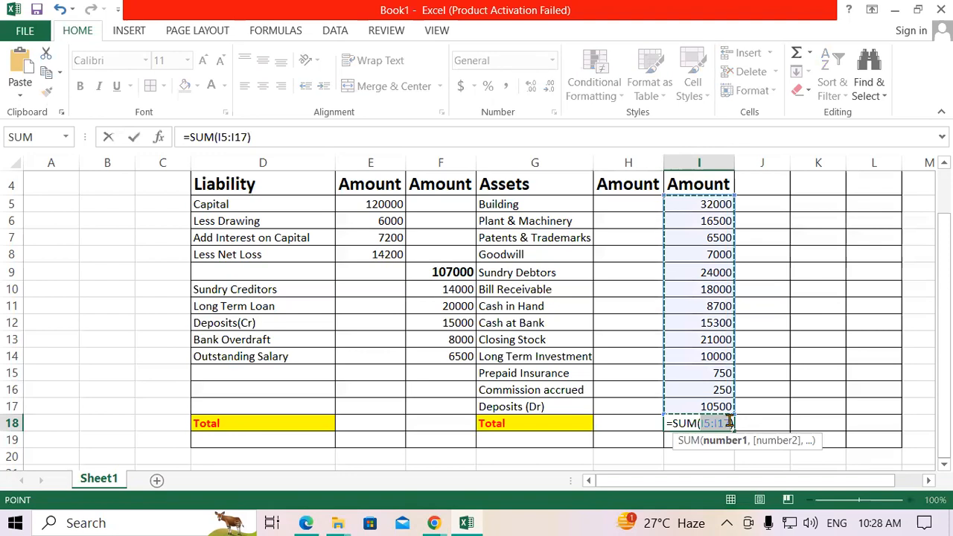
{"action": "key", "text": "Return"}
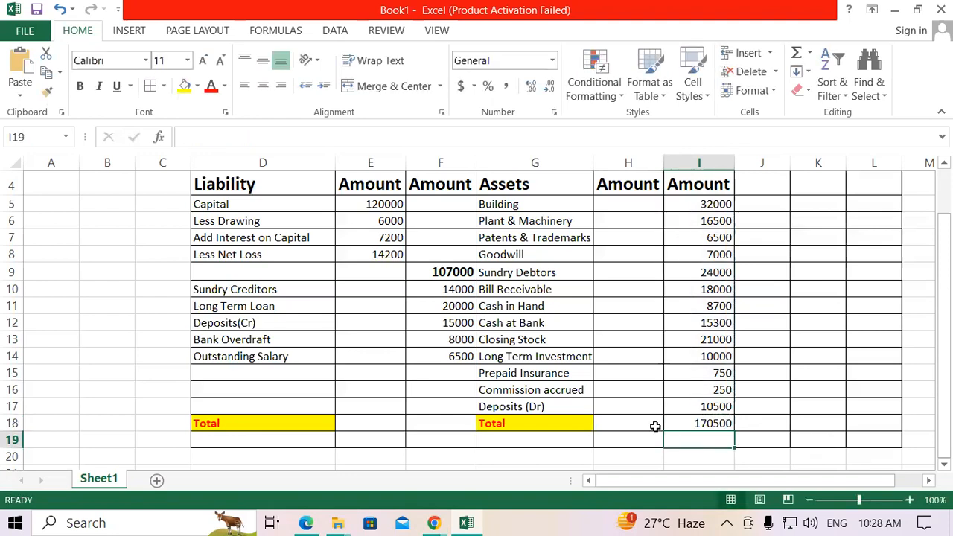
{"action": "left_click", "coordinate": [684, 423]}
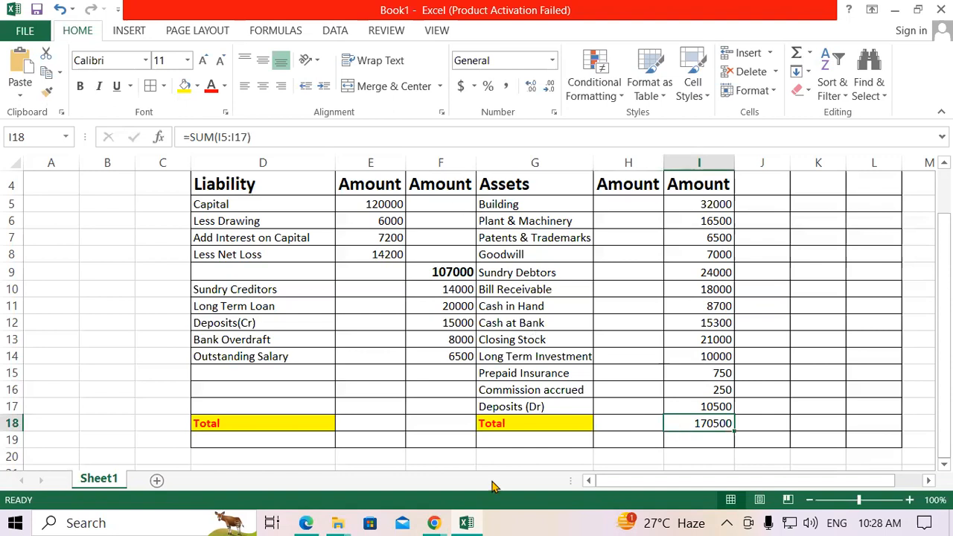
- Total the Liability amounts in F18 with the formula =SUM(F9:F14)
{"action": "left_click", "coordinate": [440, 420]}
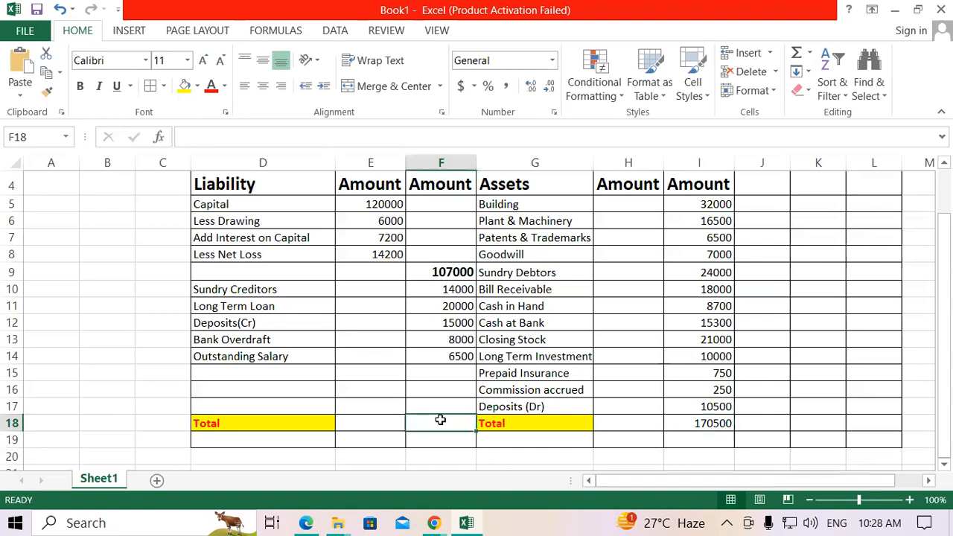
{"action": "type", "text": "=su"}
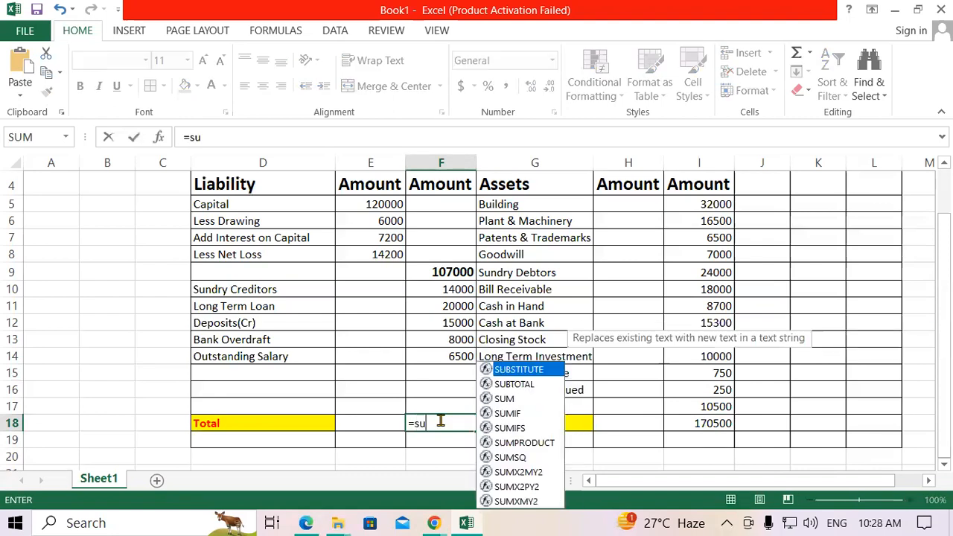
{"action": "type", "text": "m("}
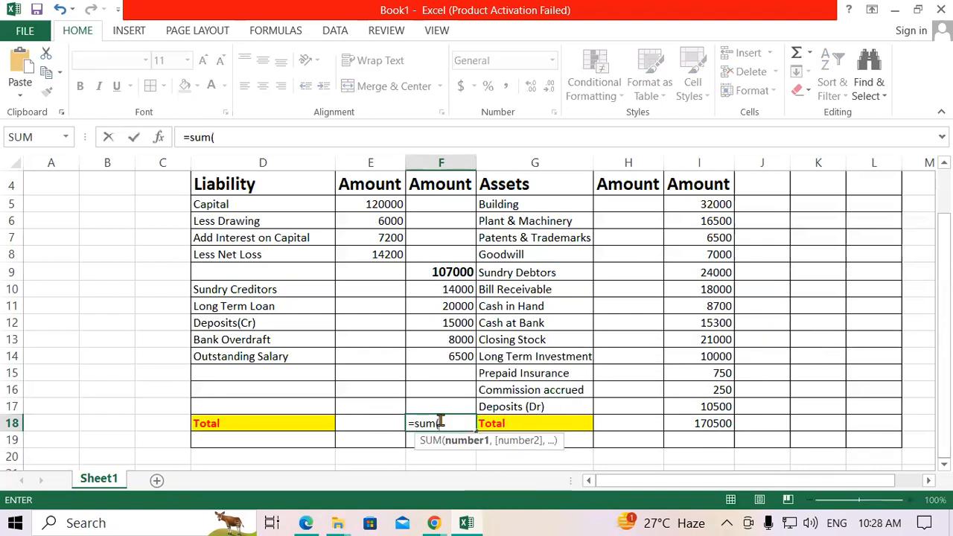
{"action": "left_click", "coordinate": [440, 273]}
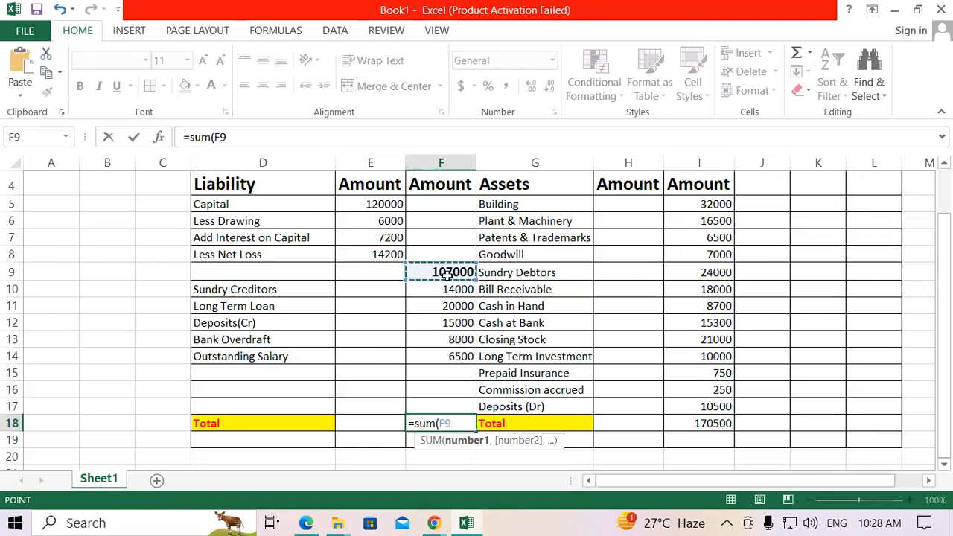
{"action": "left_click_drag", "start_coordinate": [446, 273], "coordinate": [450, 356]}
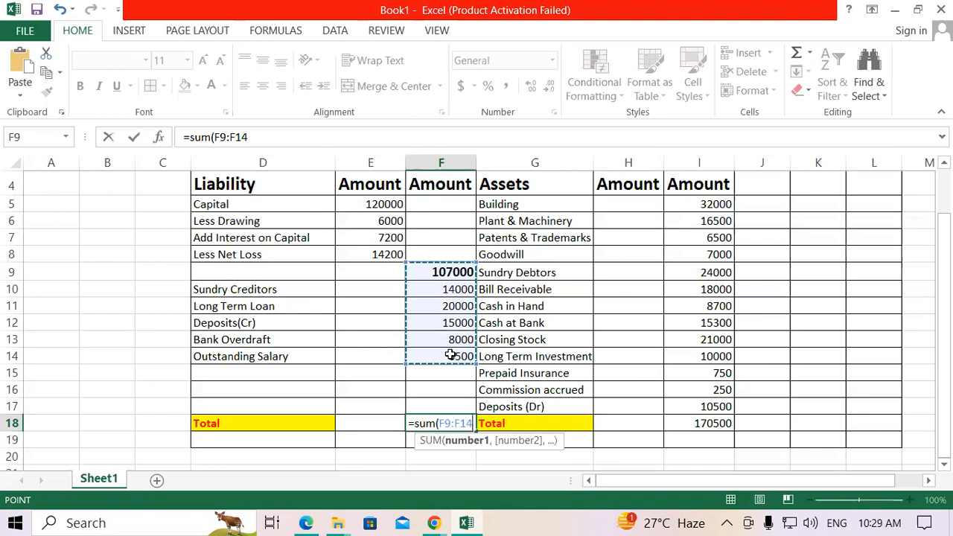
{"action": "type", "text": ")"}
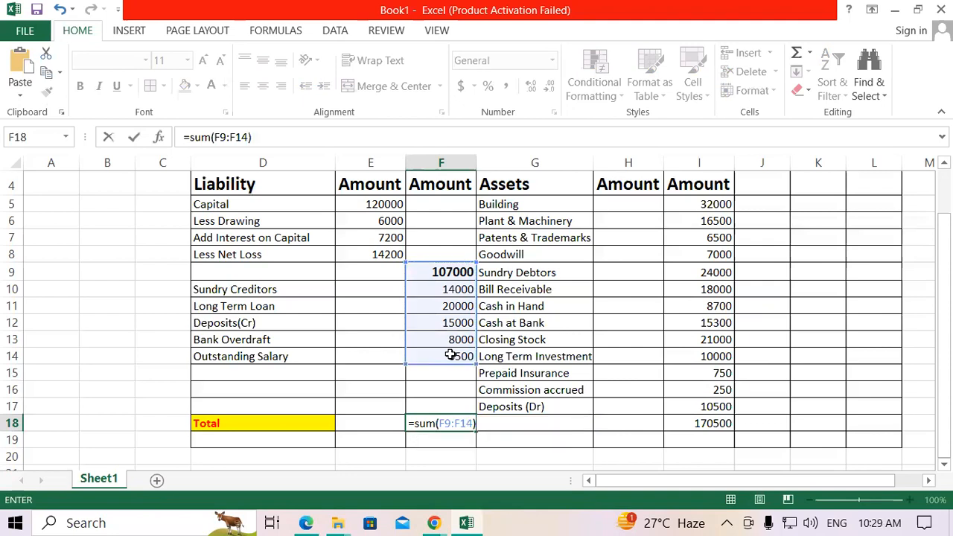
{"action": "key", "text": "Return"}
- Make the total amounts in F18 and I18 bold and increase their font size by two steps
{"action": "left_click", "coordinate": [410, 422]}
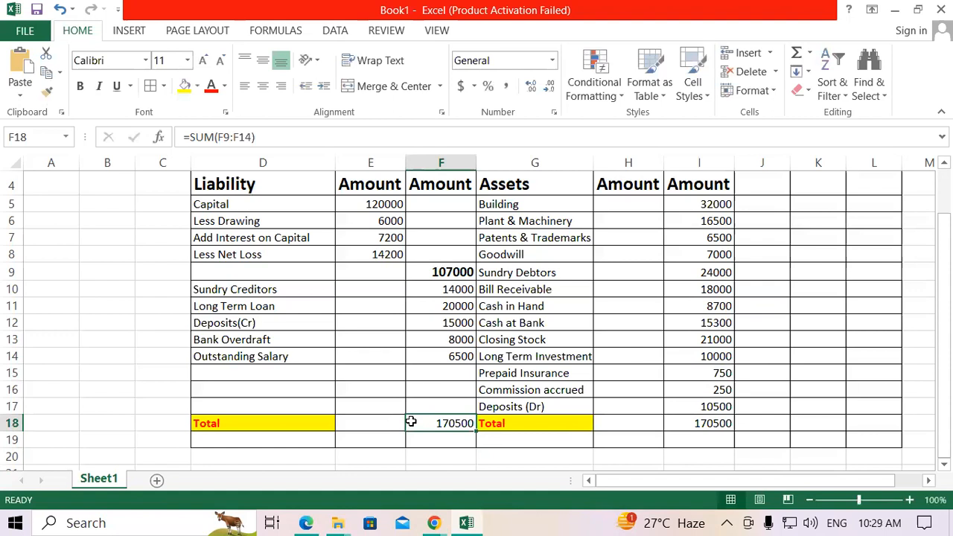
{"action": "left_click", "coordinate": [79, 86]}
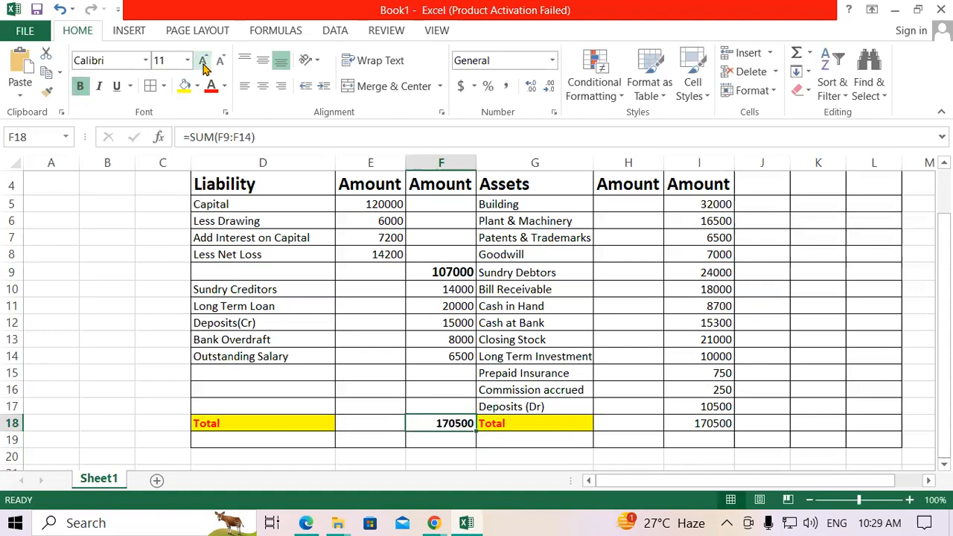
{"action": "left_click", "coordinate": [203, 60]}
{"action": "left_click", "coordinate": [203, 60]}
{"action": "left_click", "coordinate": [707, 426]}
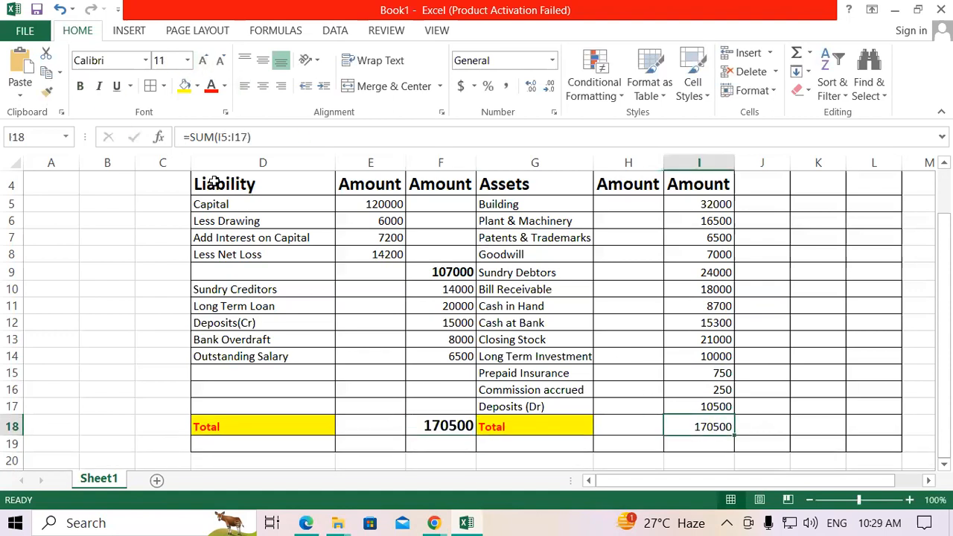
{"action": "left_click", "coordinate": [80, 85]}
{"action": "left_click", "coordinate": [204, 60]}
{"action": "left_click", "coordinate": [204, 60]}
{"action": "left_click", "coordinate": [771, 287]}
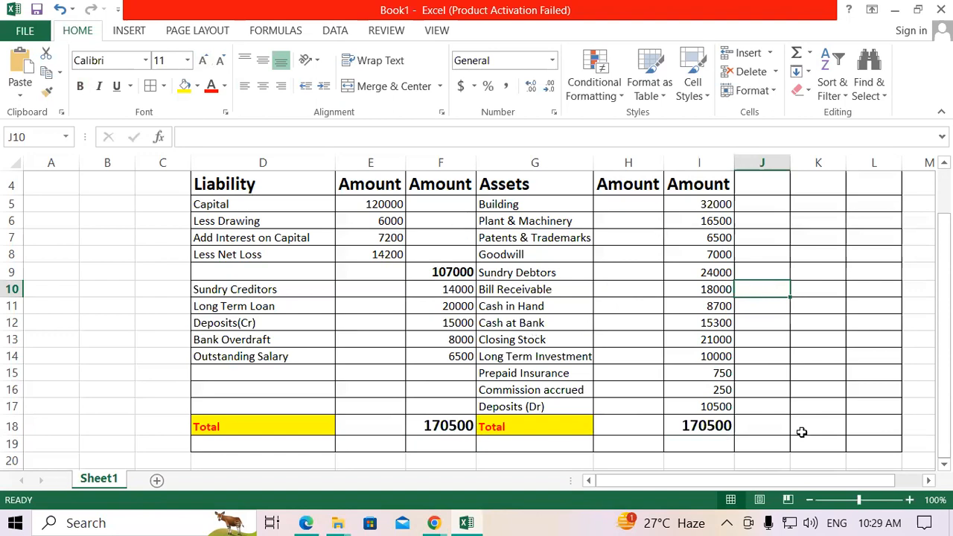
{"action": "left_click_drag", "start_coordinate": [216, 205], "coordinate": [242, 253]}
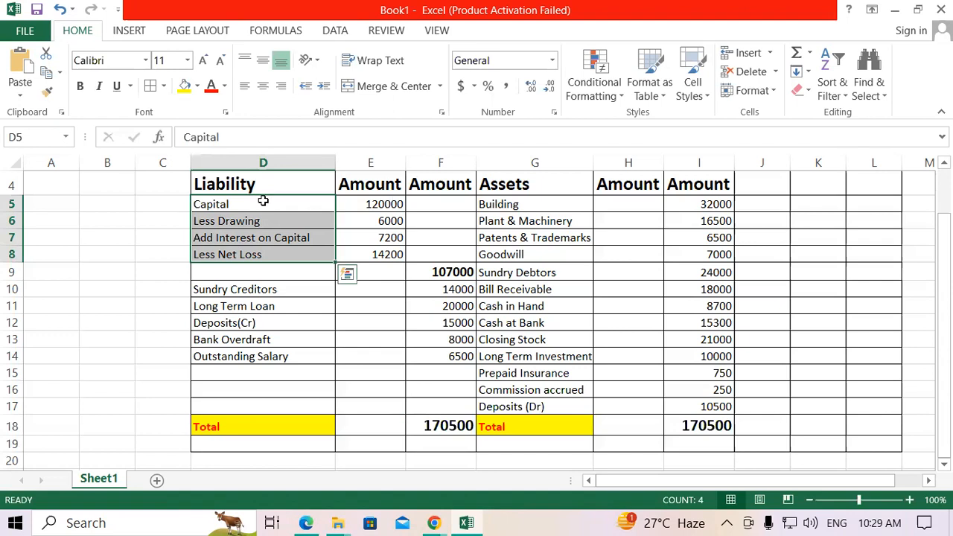
{"action": "left_click", "coordinate": [138, 208]}
{"action": "left_click", "coordinate": [384, 205]}
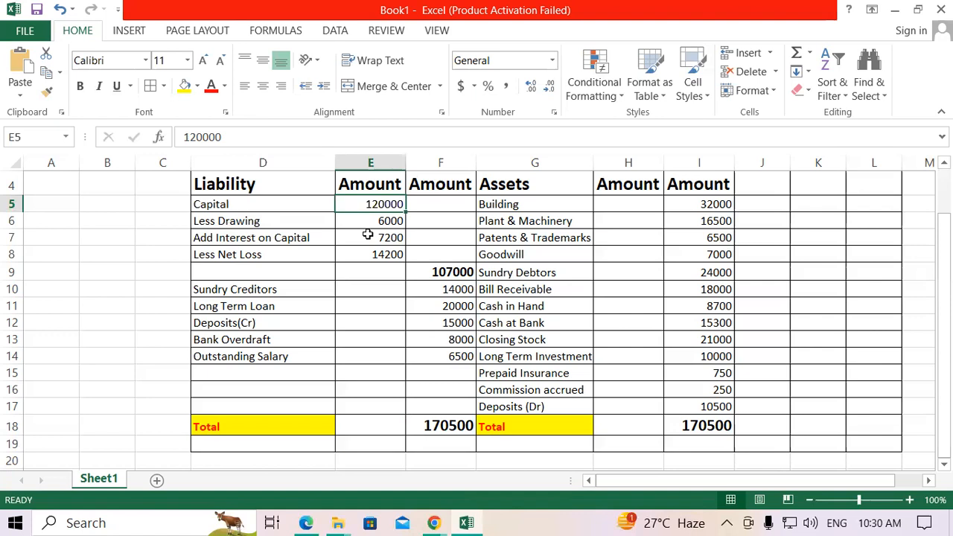
{"action": "left_click_drag", "start_coordinate": [451, 292], "coordinate": [437, 356]}
{"action": "left_click", "coordinate": [348, 282]}
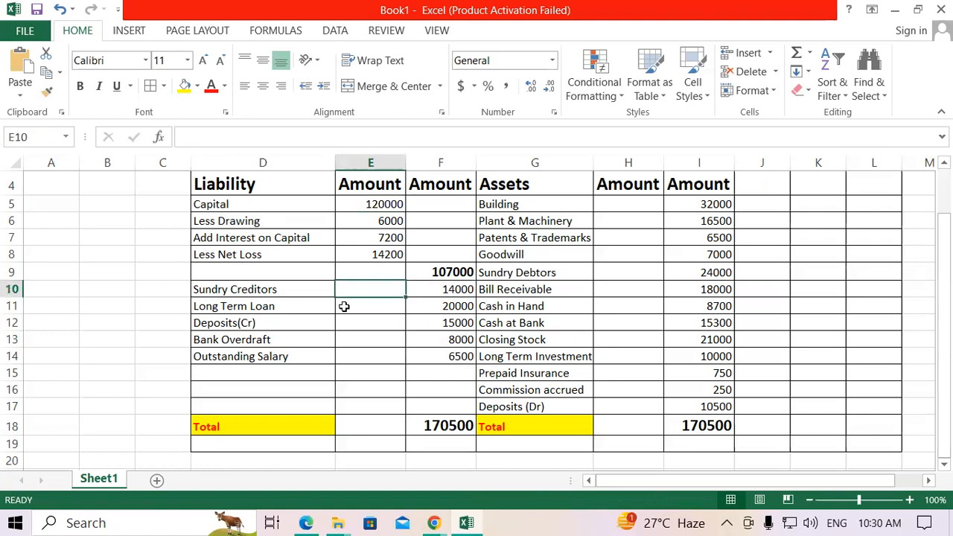
- Switch to the Tally Prime PDF in the browser and examine how page 14's solved Balance Sheet groups fixed assets, long term investments and current assets
{"action": "key", "text": "alt+Tab"}
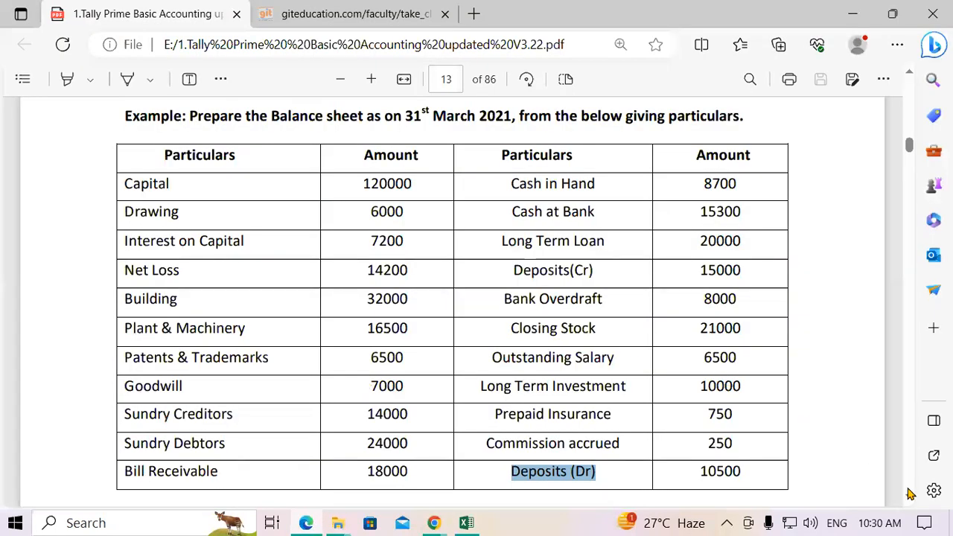
{"action": "scroll", "coordinate": [910, 497], "scroll_direction": "down", "scroll_amount": 6}
{"action": "scroll", "coordinate": [690, 365], "scroll_direction": "up", "scroll_amount": 1}
{"action": "scroll", "coordinate": [691, 365], "scroll_direction": "up", "scroll_amount": 1}
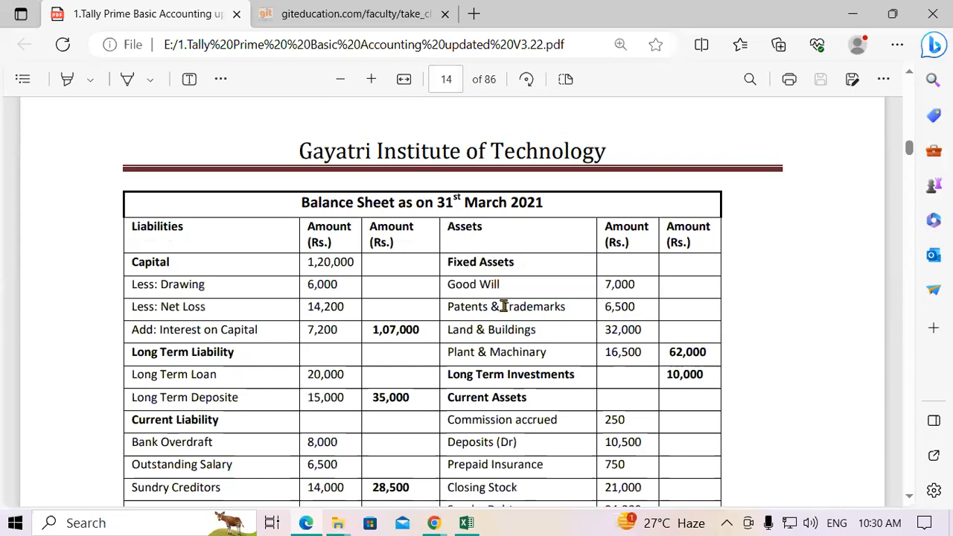
{"action": "left_click_drag", "start_coordinate": [449, 277], "coordinate": [564, 353]}
{"action": "left_click", "coordinate": [563, 353]}
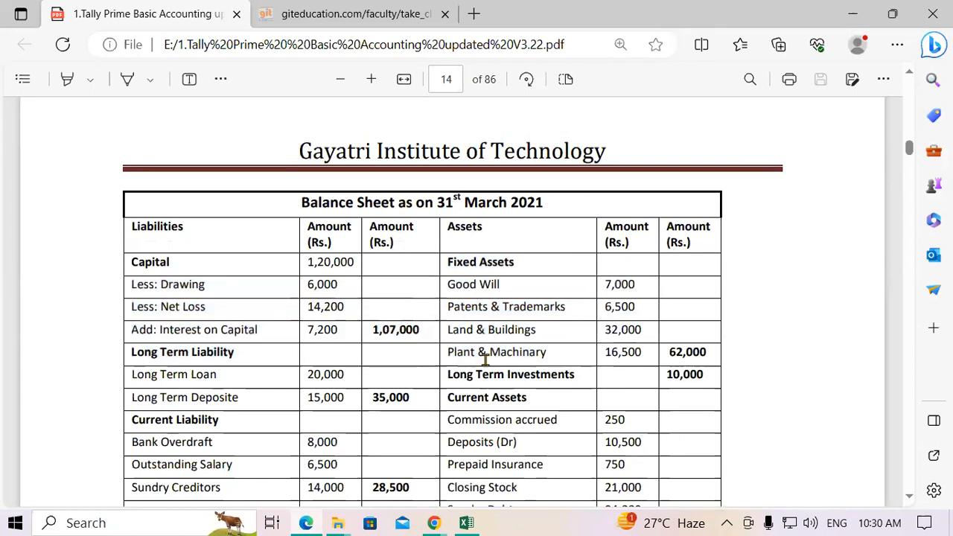
{"action": "left_click_drag", "start_coordinate": [668, 352], "coordinate": [713, 360]}
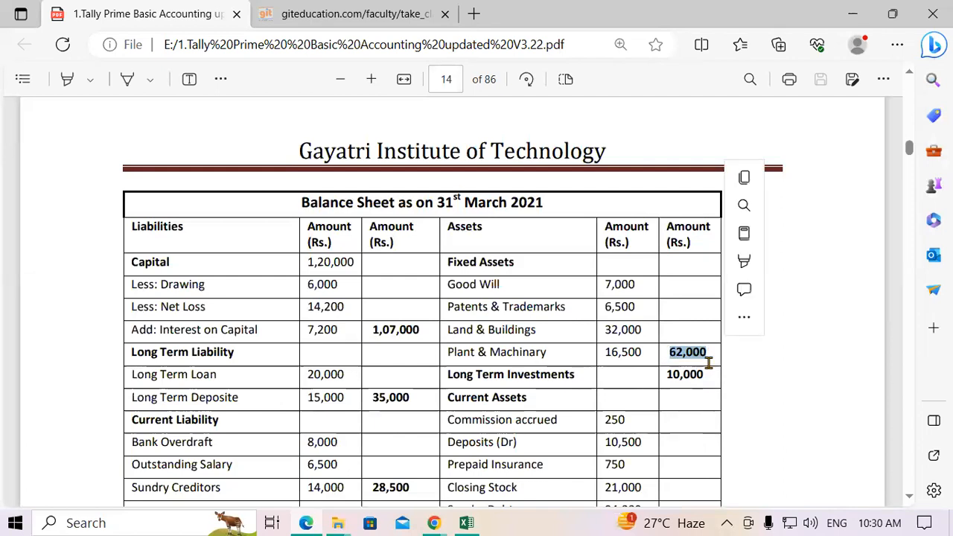
{"action": "scroll", "coordinate": [711, 359], "scroll_direction": "down", "scroll_amount": 1}
{"action": "left_click_drag", "start_coordinate": [448, 308], "coordinate": [484, 311]}
{"action": "left_click", "coordinate": [665, 328]}
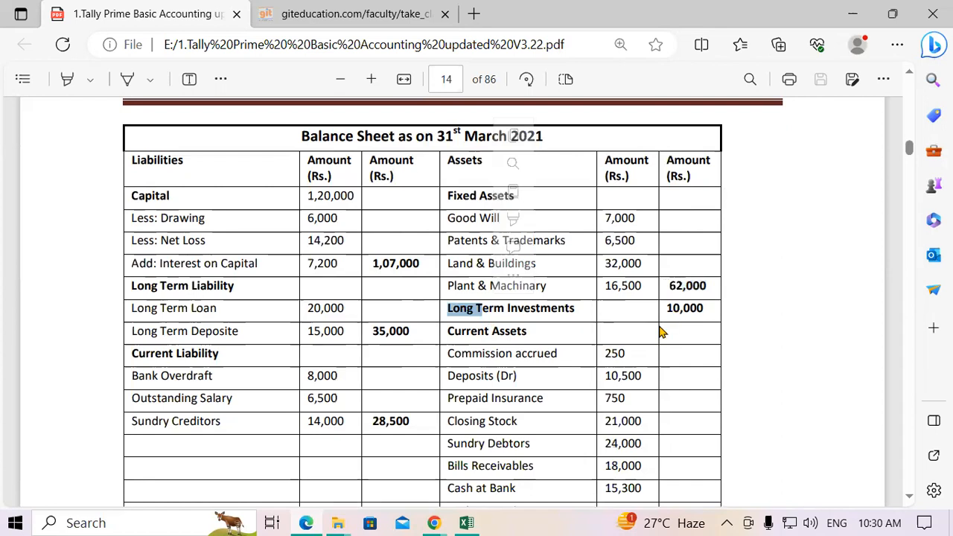
{"action": "scroll", "coordinate": [511, 285], "scroll_direction": "down", "scroll_amount": 1}
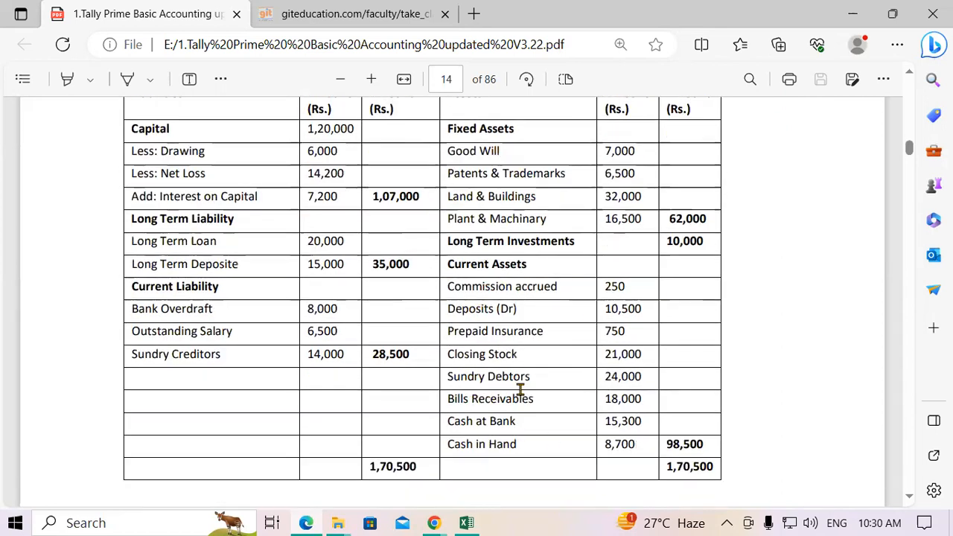
{"action": "scroll", "coordinate": [699, 224], "scroll_direction": "up", "scroll_amount": 2}
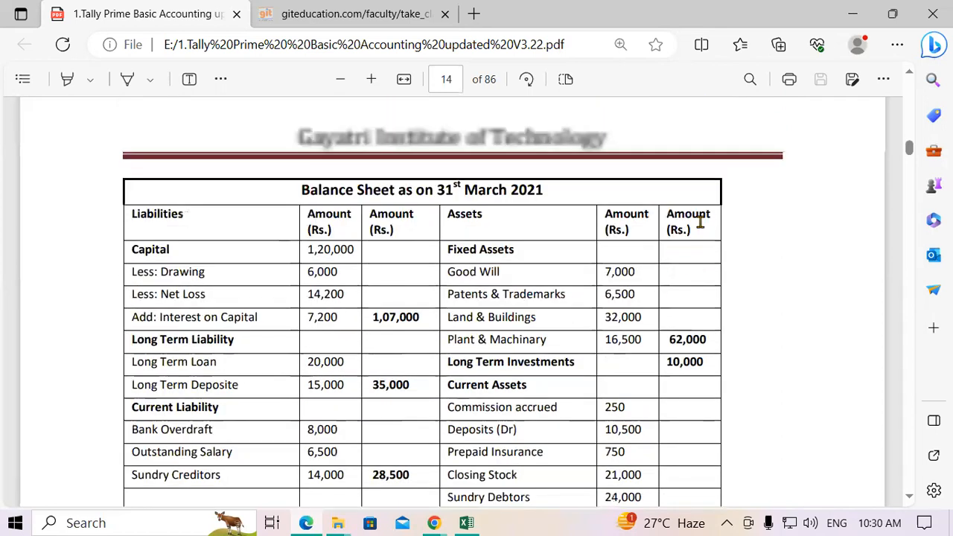
{"action": "scroll", "coordinate": [648, 390], "scroll_direction": "down", "scroll_amount": 2}
{"action": "scroll", "coordinate": [596, 313], "scroll_direction": "up", "scroll_amount": 1}
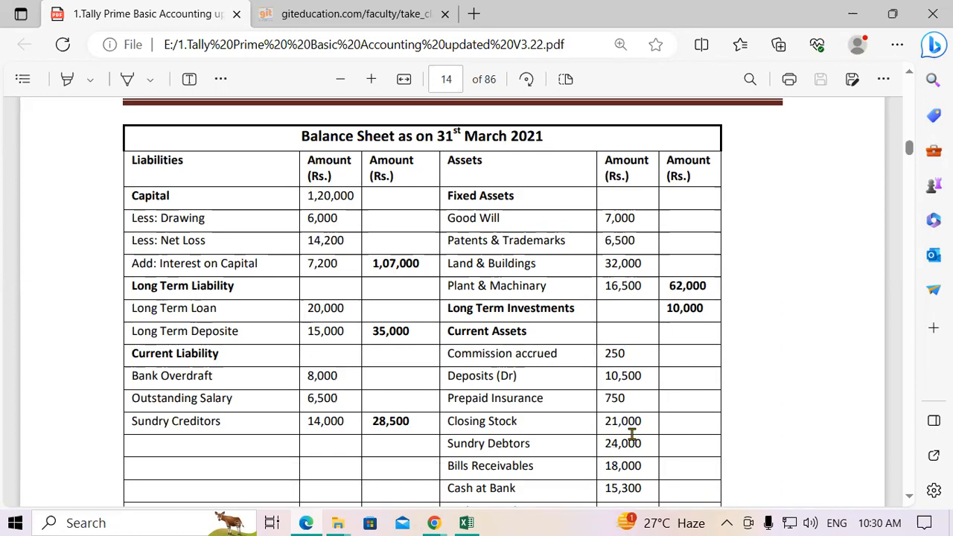
{"action": "scroll", "coordinate": [670, 417], "scroll_direction": "down", "scroll_amount": 1}
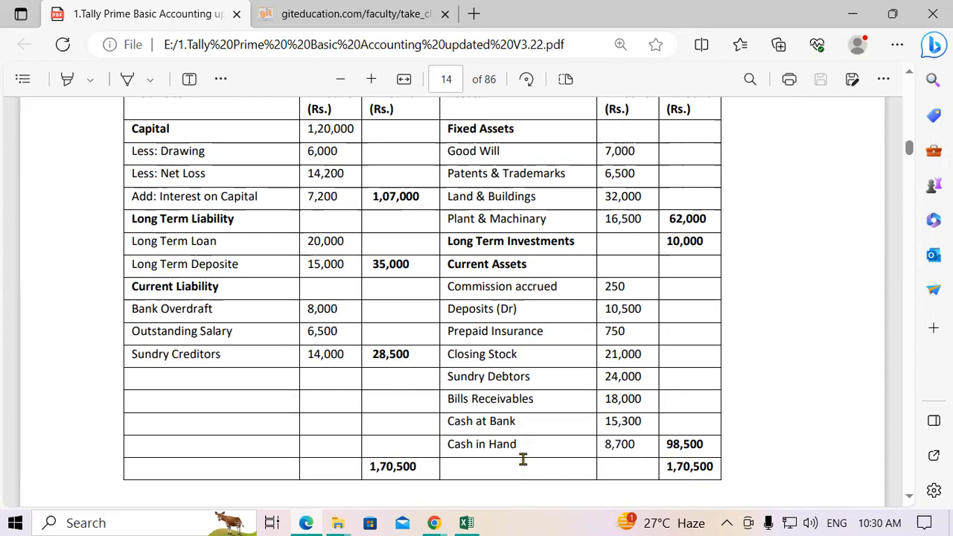
- Examine the capital and liability entries and both side totals in the PDF's solved Balance Sheet, and go on to the Practice Set 1 particulars
{"action": "scroll", "coordinate": [335, 285], "scroll_direction": "up", "scroll_amount": 1}
{"action": "left_click_drag", "start_coordinate": [133, 196], "coordinate": [178, 194]}
{"action": "left_click", "coordinate": [159, 208]}
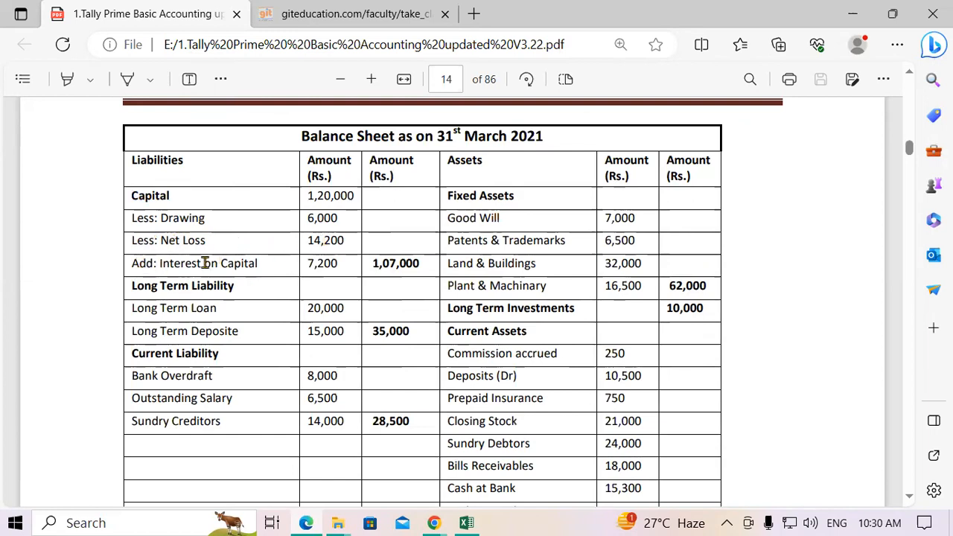
{"action": "left_click_drag", "start_coordinate": [425, 264], "coordinate": [373, 262]}
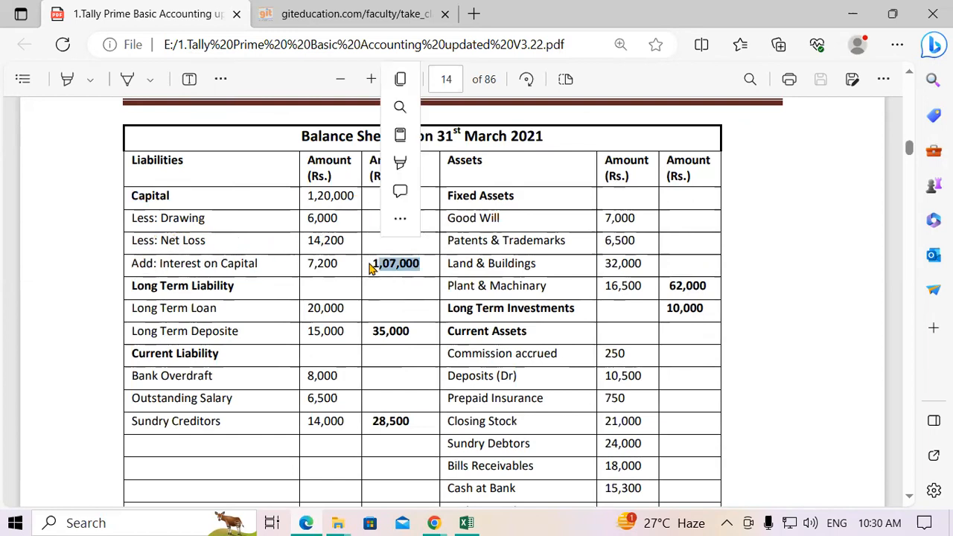
{"action": "scroll", "coordinate": [395, 372], "scroll_direction": "down", "scroll_amount": 2}
{"action": "left_click_drag", "start_coordinate": [364, 398], "coordinate": [418, 399]}
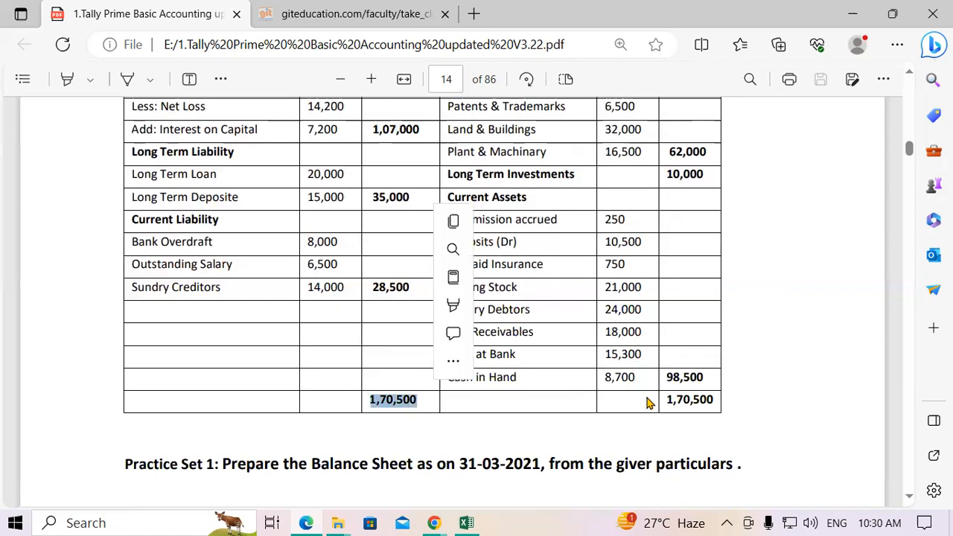
{"action": "left_click_drag", "start_coordinate": [665, 400], "coordinate": [711, 401]}
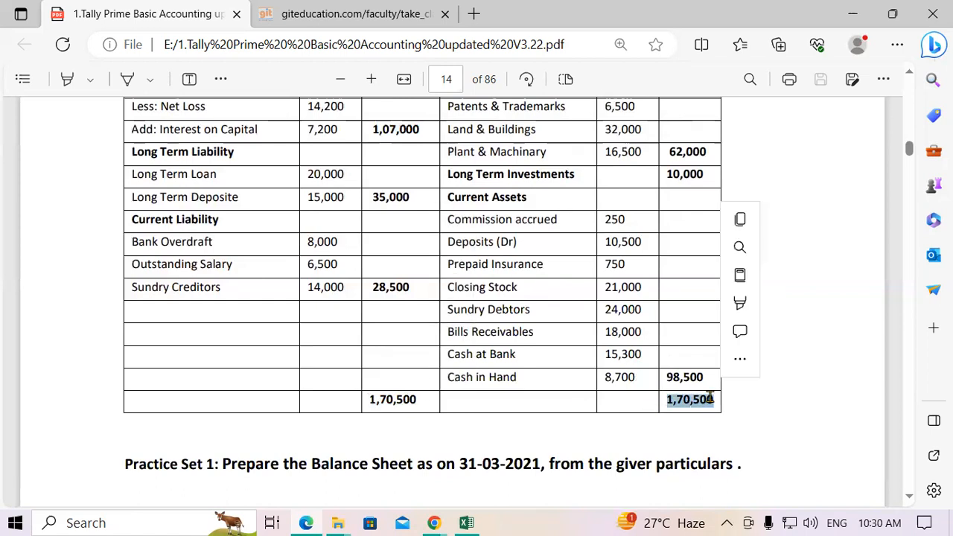
{"action": "left_click", "coordinate": [710, 400]}
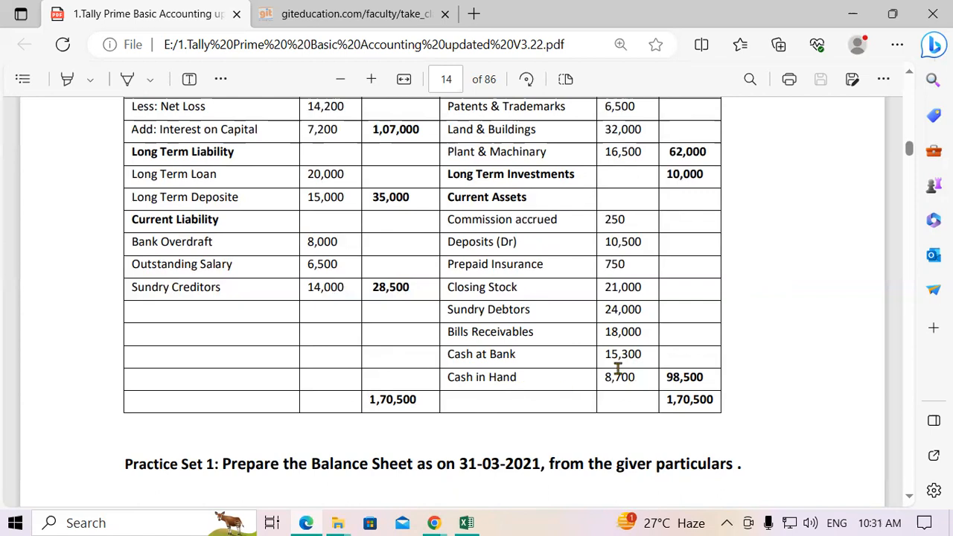
{"action": "scroll", "coordinate": [522, 351], "scroll_direction": "down", "scroll_amount": 5}
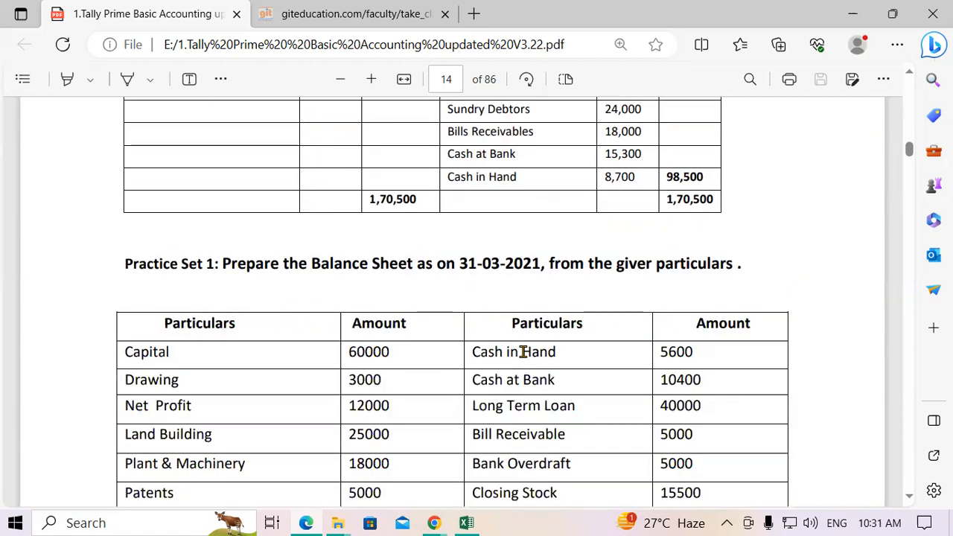